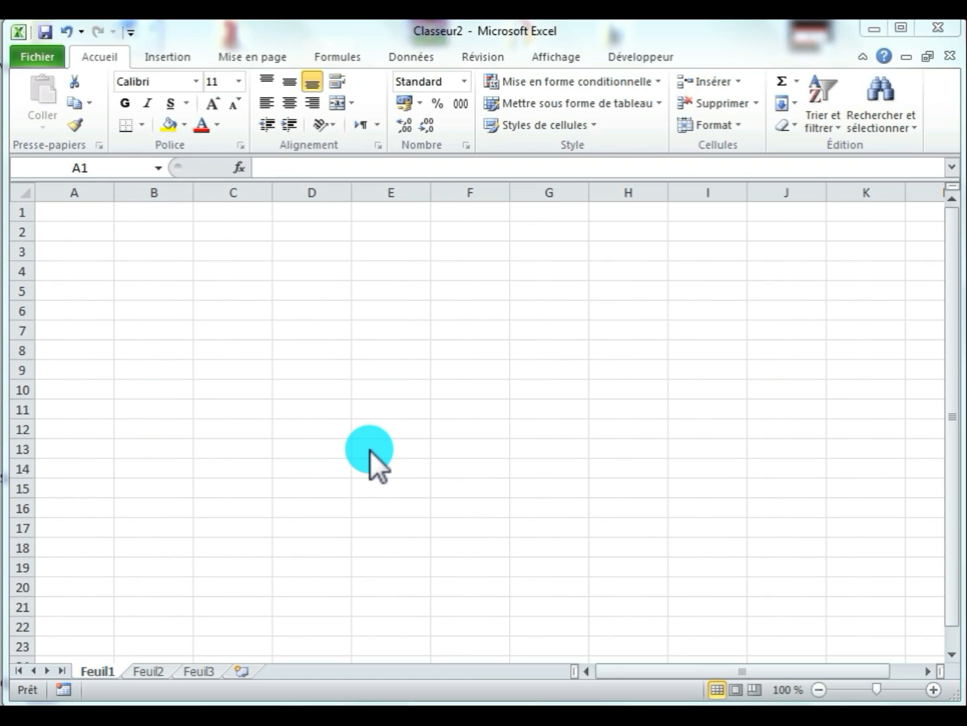
# - Enter the text "Les débits du mois Avril" in cell B4 of Feuil1
pyautogui.click(314, 330)
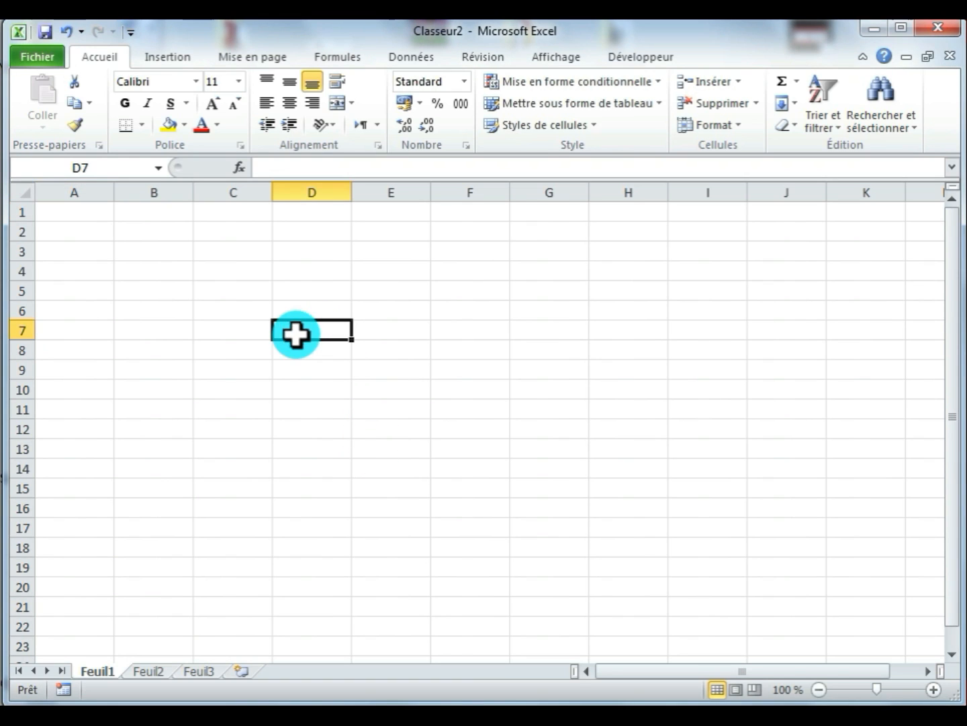
pyautogui.click(215, 273)
pyautogui.click(183, 273)
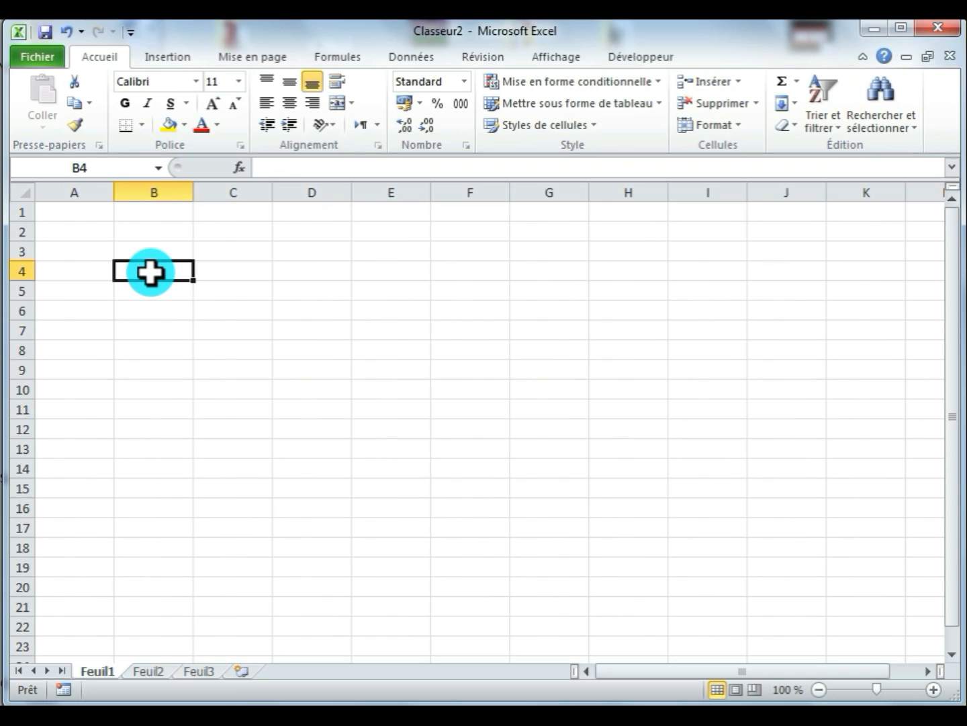
pyautogui.write('Les dé')
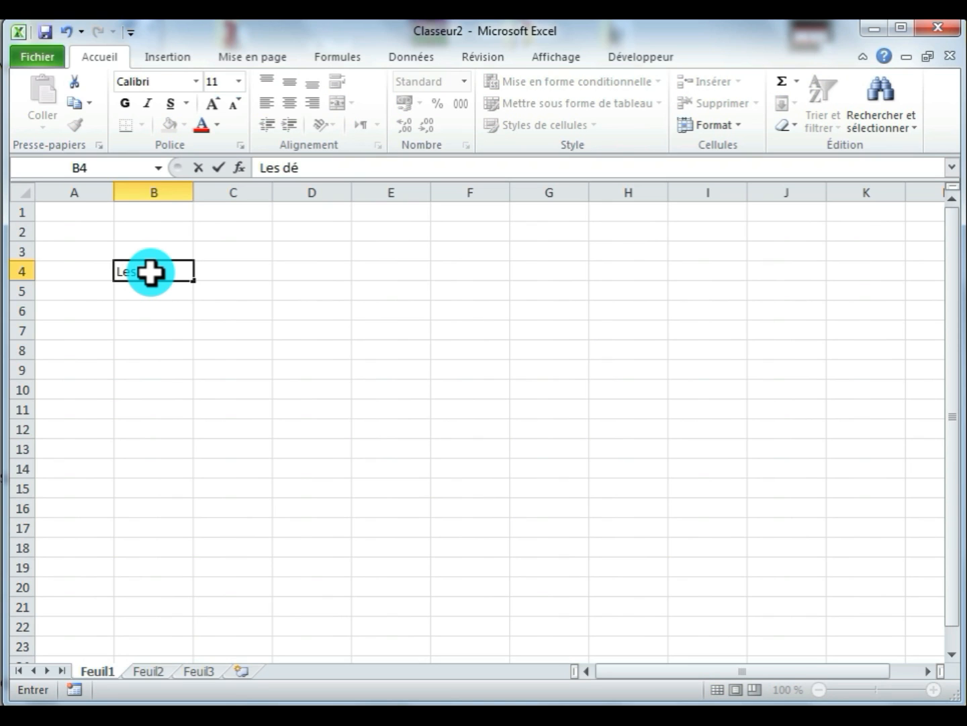
pyautogui.write('bits du mois Avril')
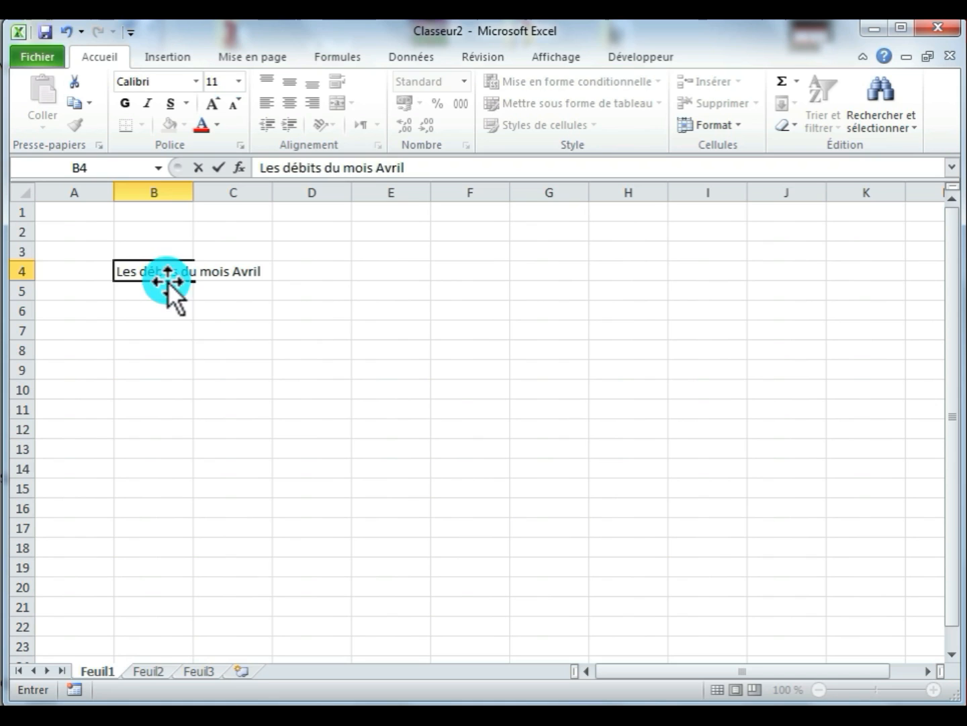
pyautogui.click(191, 329)
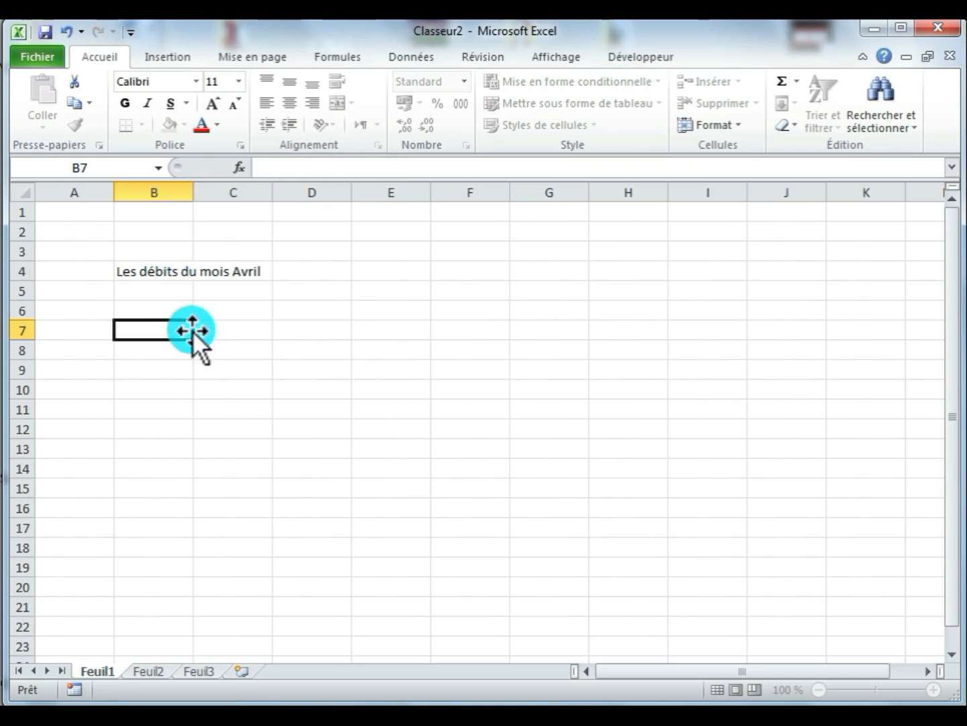
# - Turn on automatic text wrapping for cell B4 and widen column B until its text fits on one line
pyautogui.click(156, 270)
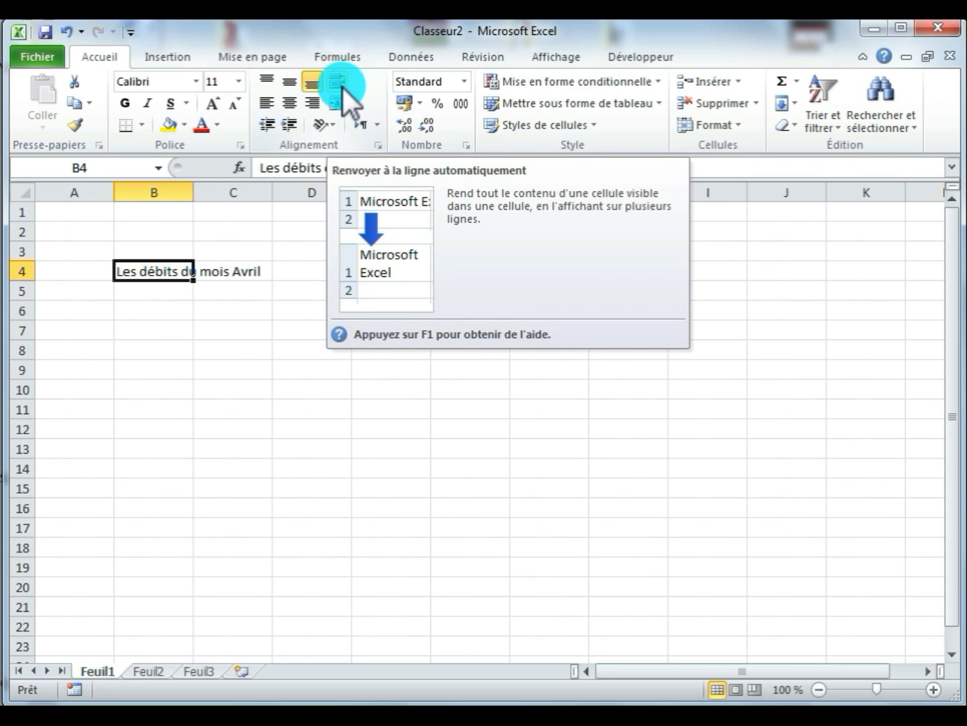
pyautogui.click(342, 86)
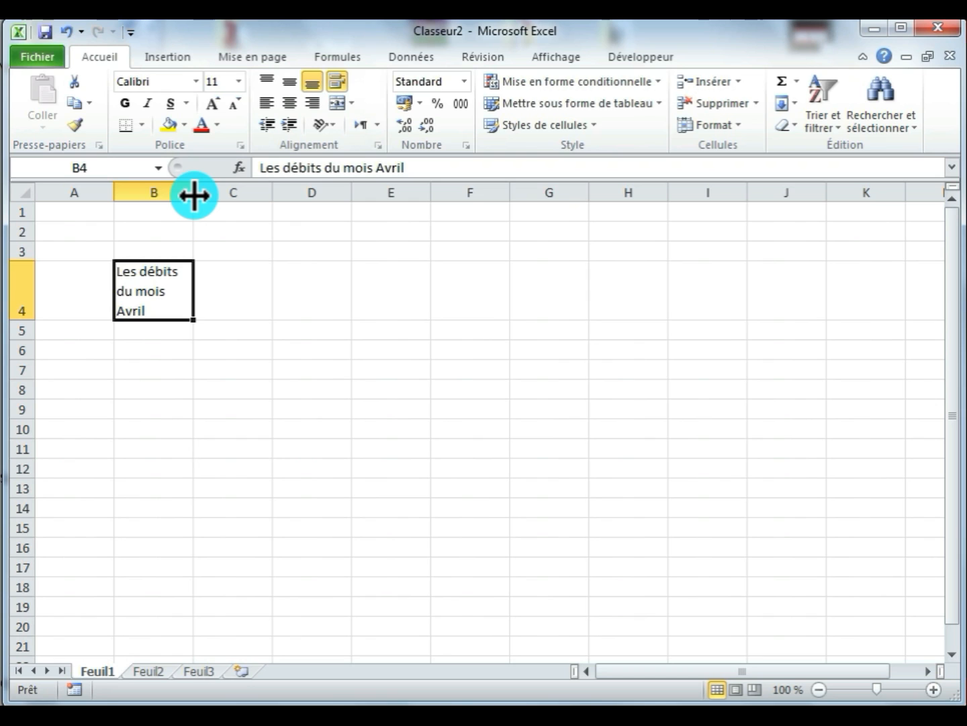
pyautogui.moveTo(193, 196); pyautogui.dragTo(288, 194)
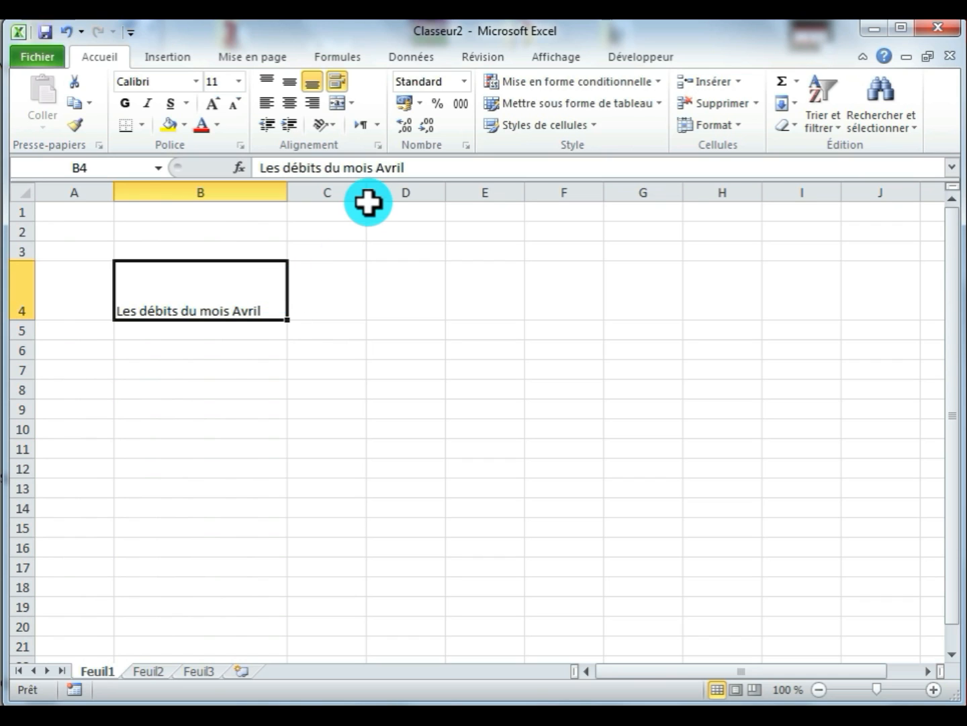
# - Widen column C slightly and enter "Les débits", "du mois" and "Avril" in cell C4 on three lines separated by manual line breaks
pyautogui.moveTo(368, 193); pyautogui.dragTo(383, 193)
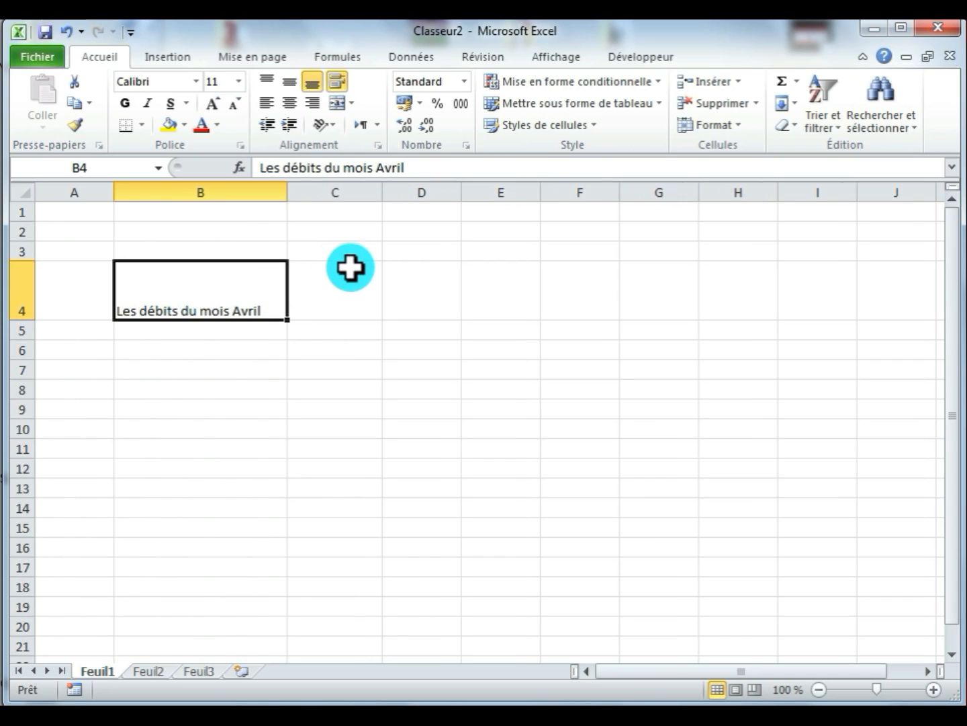
pyautogui.click(323, 288)
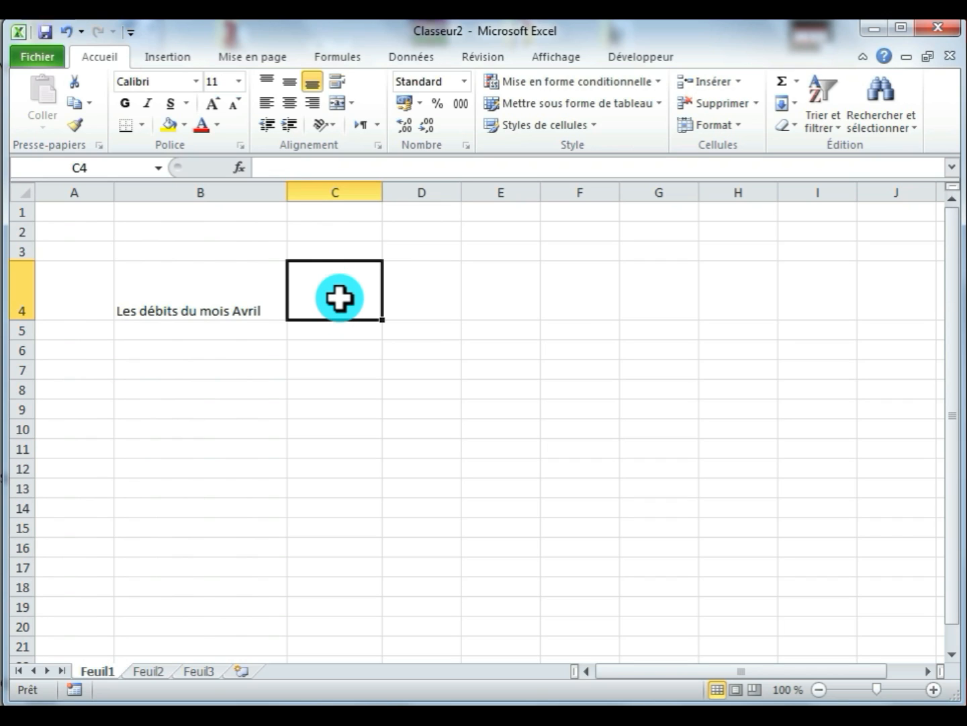
pyautogui.write('Les')
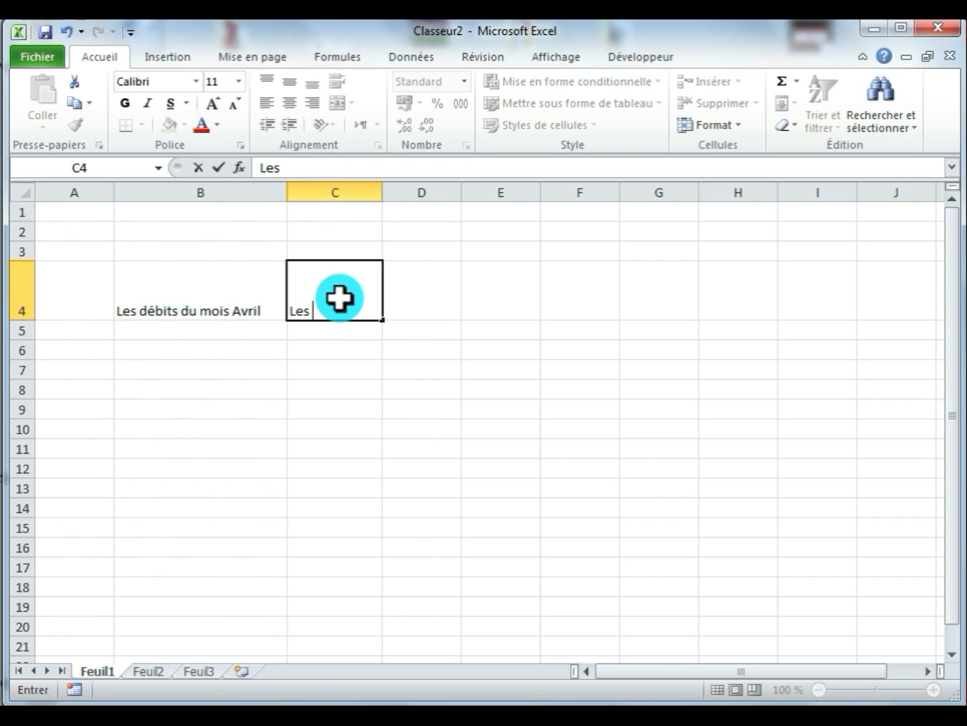
pyautogui.write(' débits')
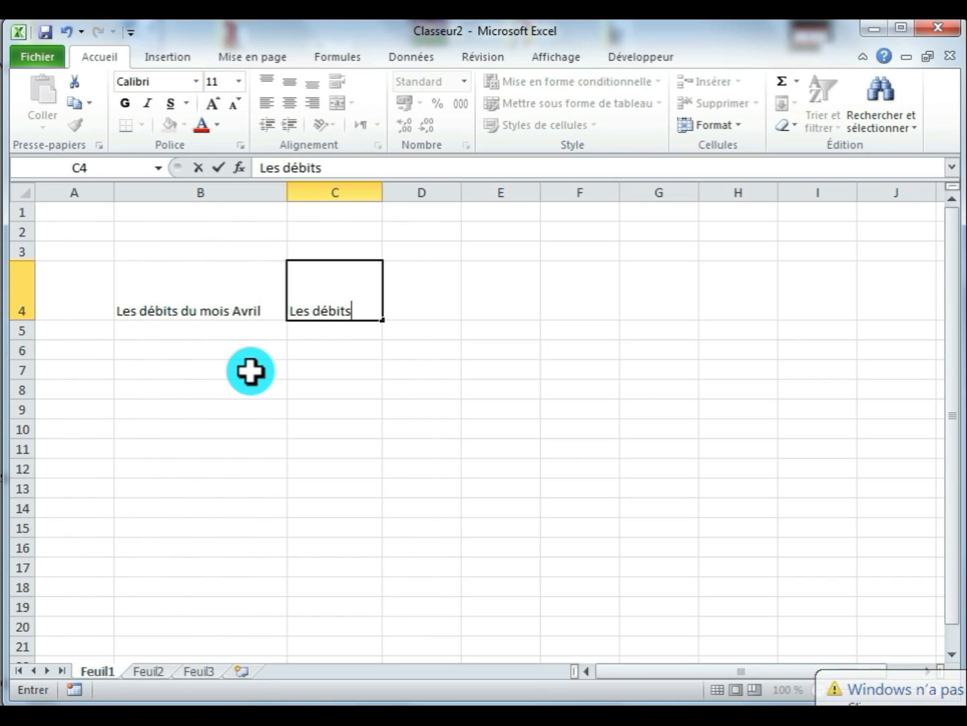
pyautogui.hotkey('alt', 'Return')
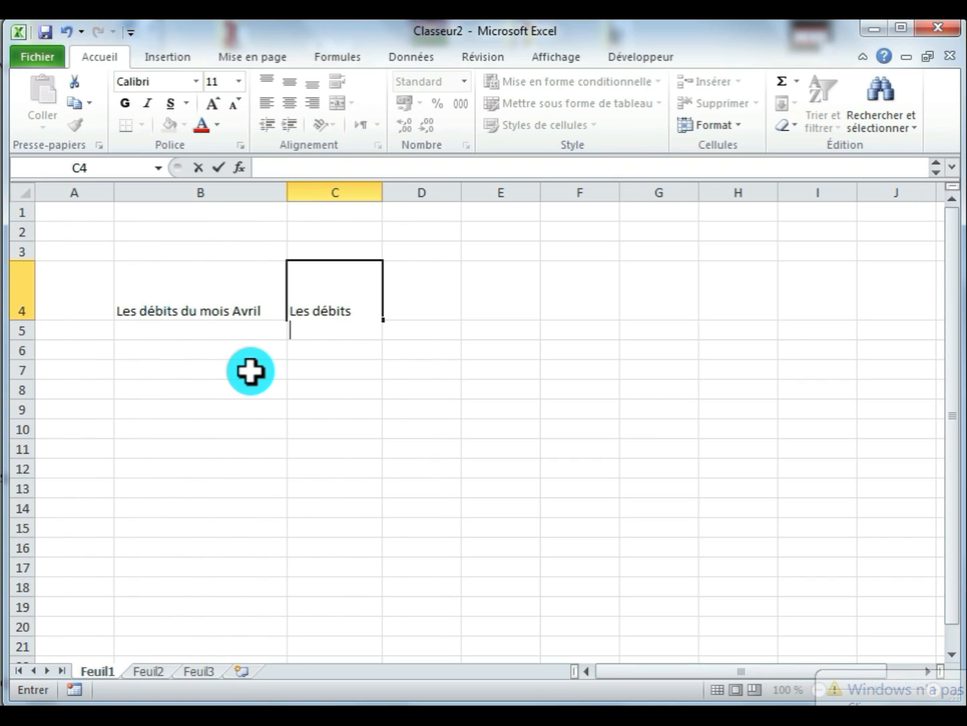
pyautogui.write('du ')
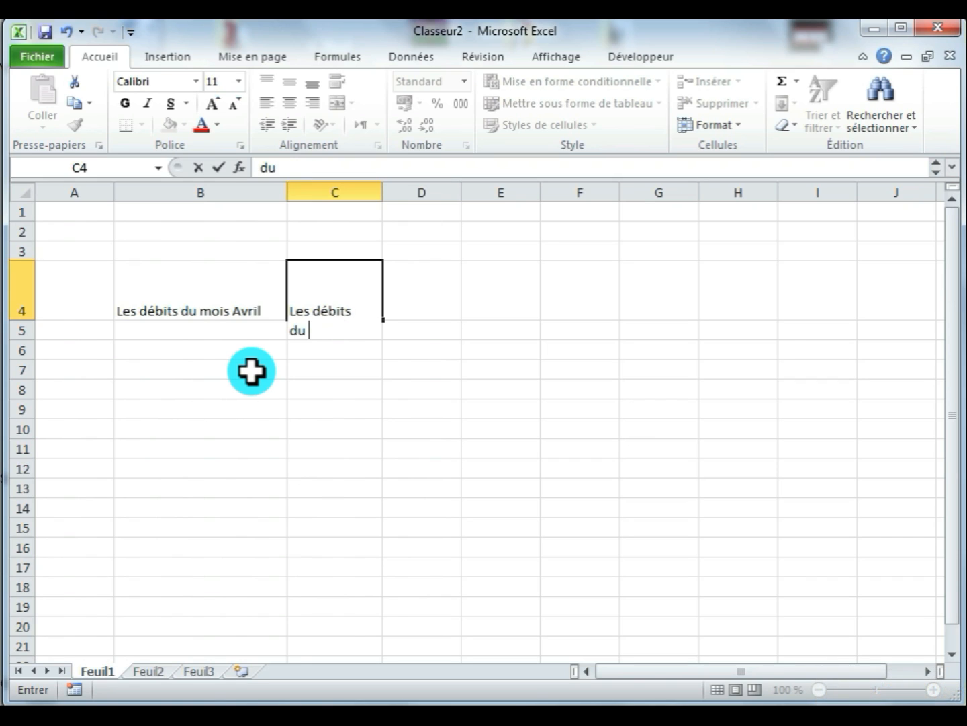
pyautogui.write('mois')
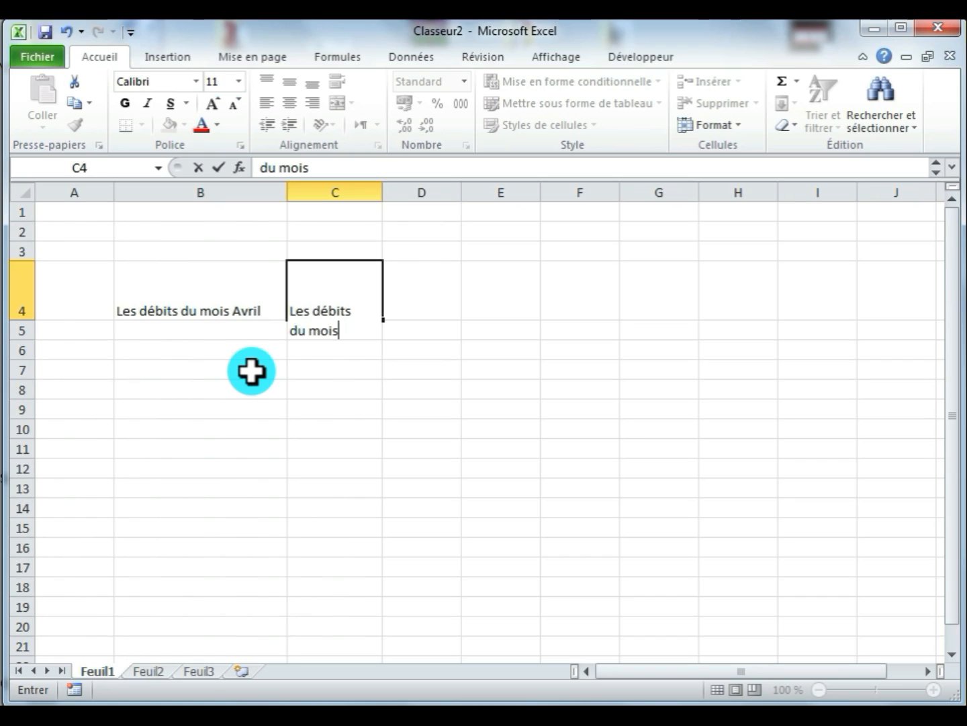
pyautogui.hotkey('alt', 'Return')
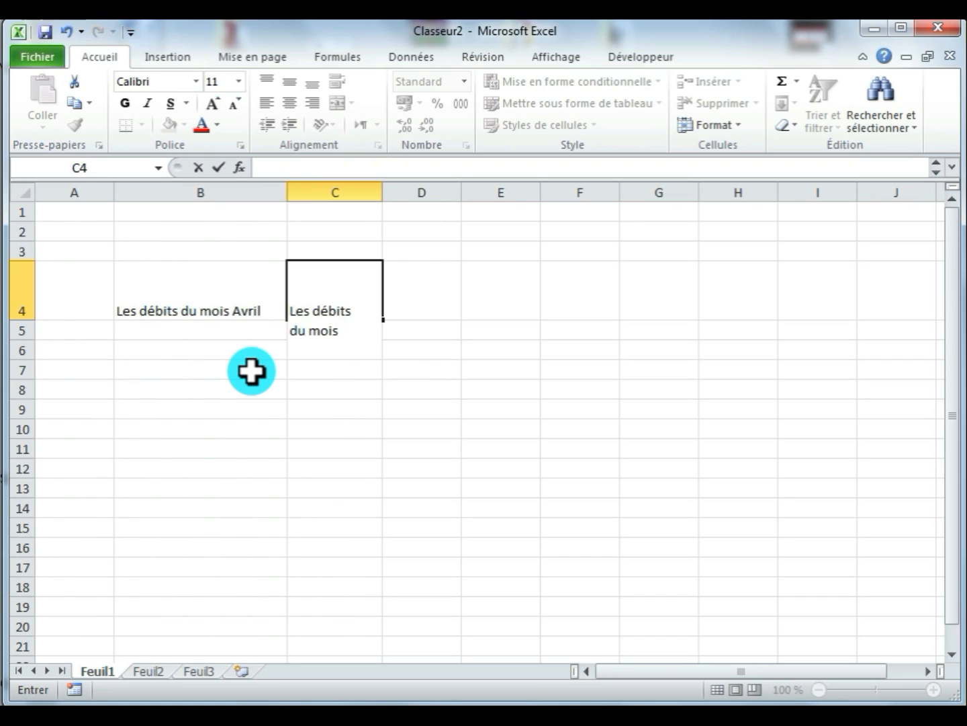
pyautogui.write('Avril')
pyautogui.press('Return')
# - Centre the text of cell C4 horizontally and widen column C to about twice its width
pyautogui.click(323, 293)
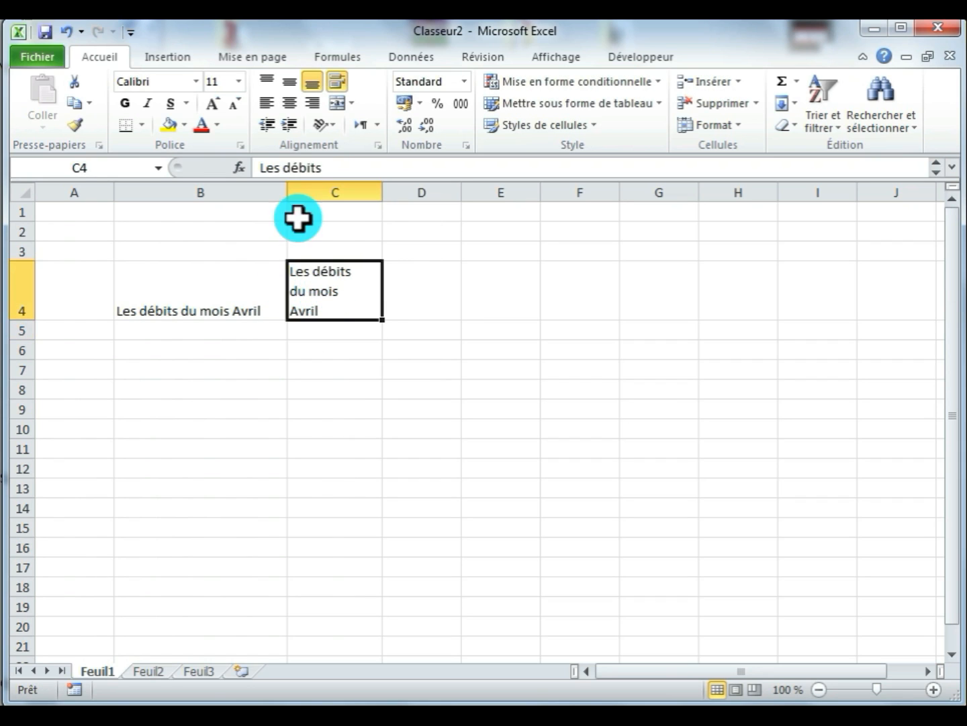
pyautogui.click(290, 103)
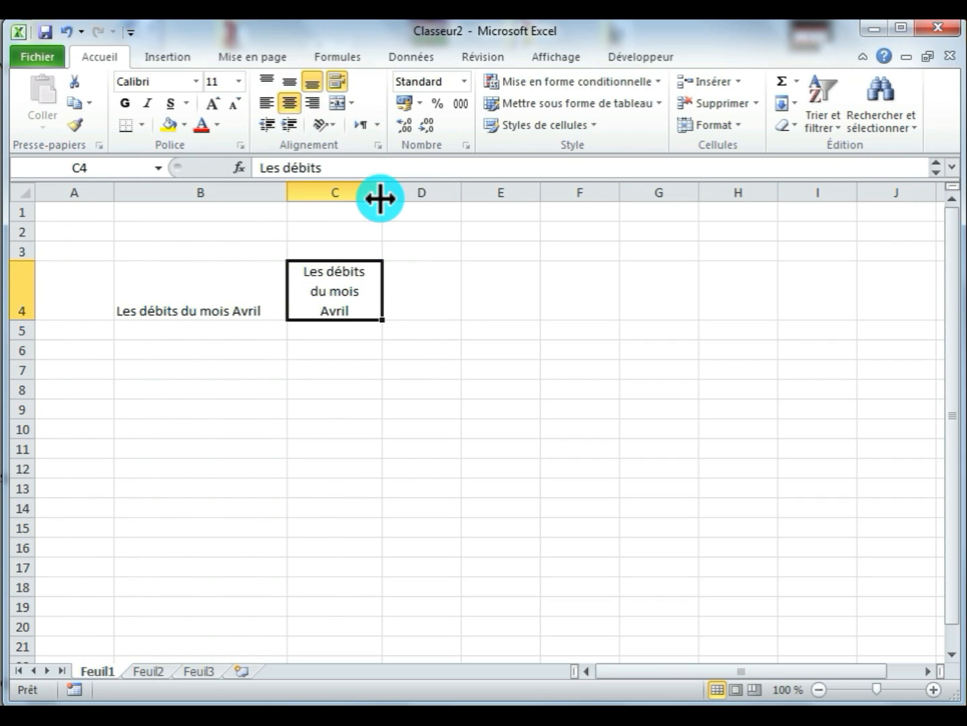
pyautogui.moveTo(382, 195); pyautogui.dragTo(478, 193)
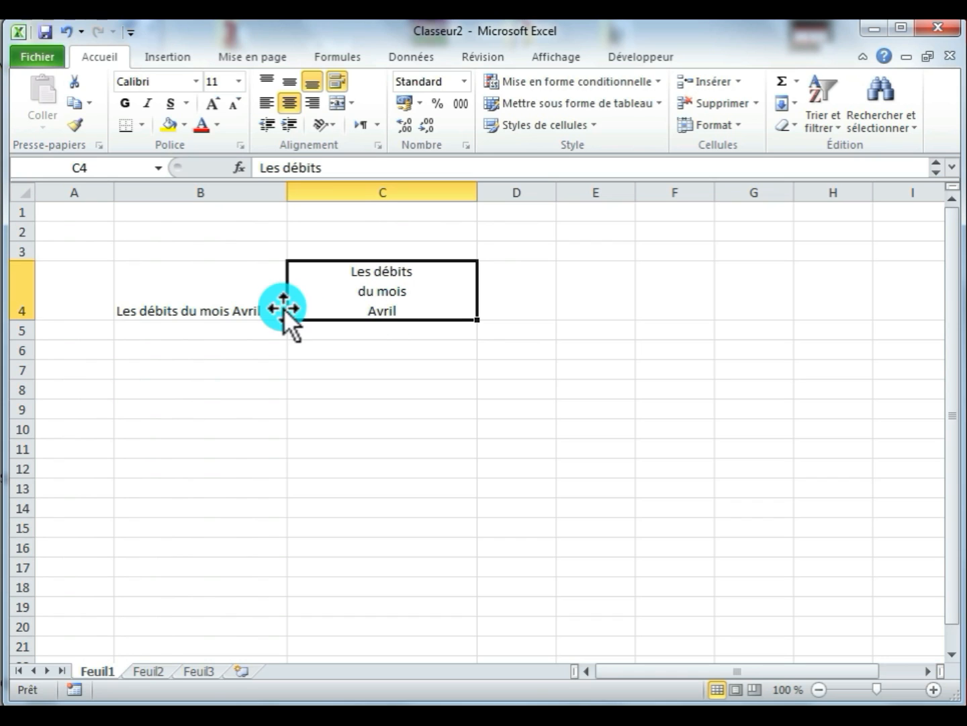
# - Narrow column B so the text in B4 wraps onto two lines, and widen column D slightly
pyautogui.click(232, 299)
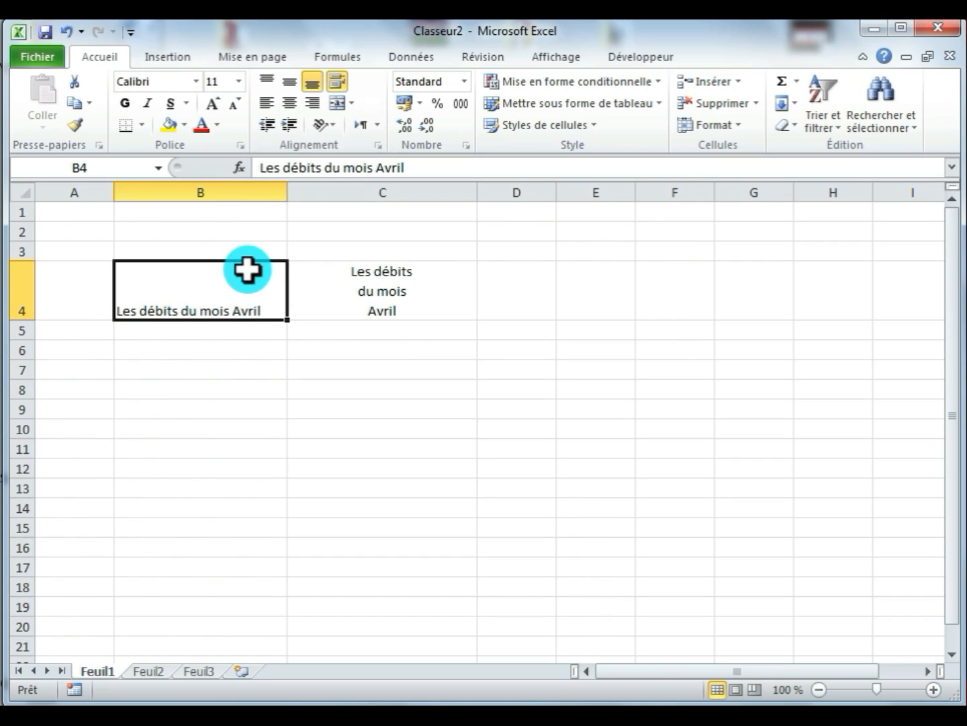
pyautogui.moveTo(283, 194); pyautogui.dragTo(206, 203)
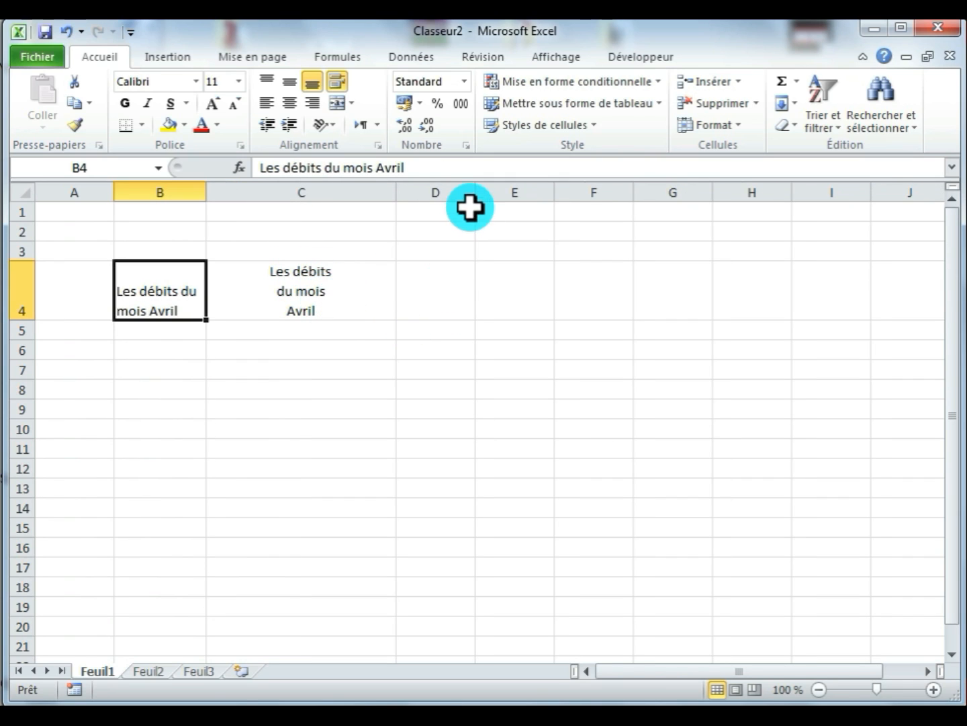
pyautogui.moveTo(475, 196); pyautogui.dragTo(495, 212)
# - Enter "Les crédits", "du mois" and "Mai" in cell D4 on three lines separated by manual line breaks
pyautogui.click(444, 287)
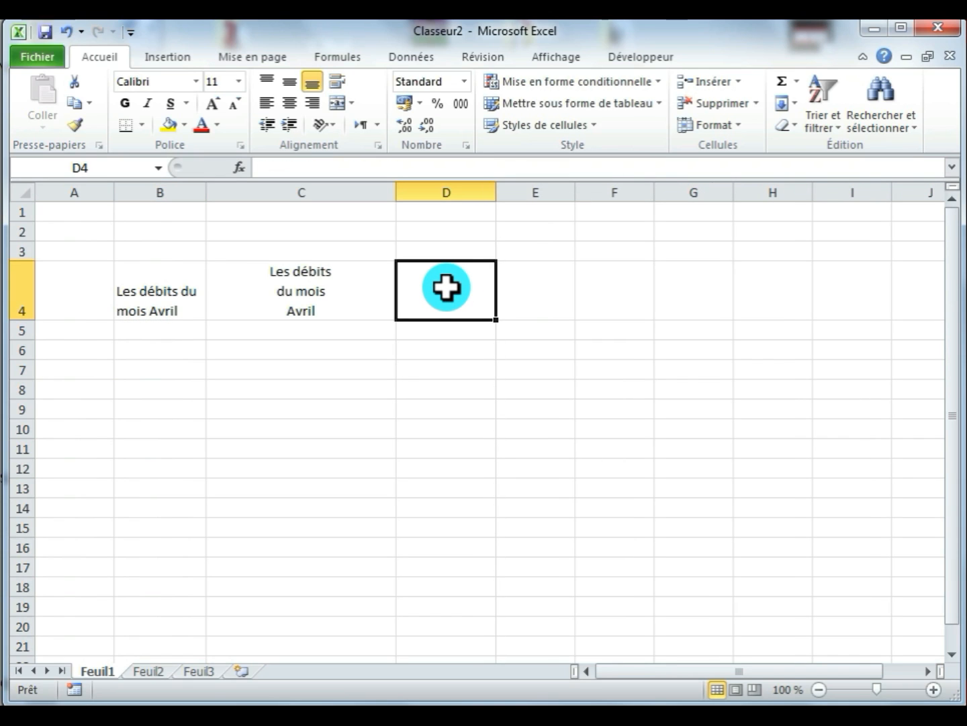
pyautogui.write('Les')
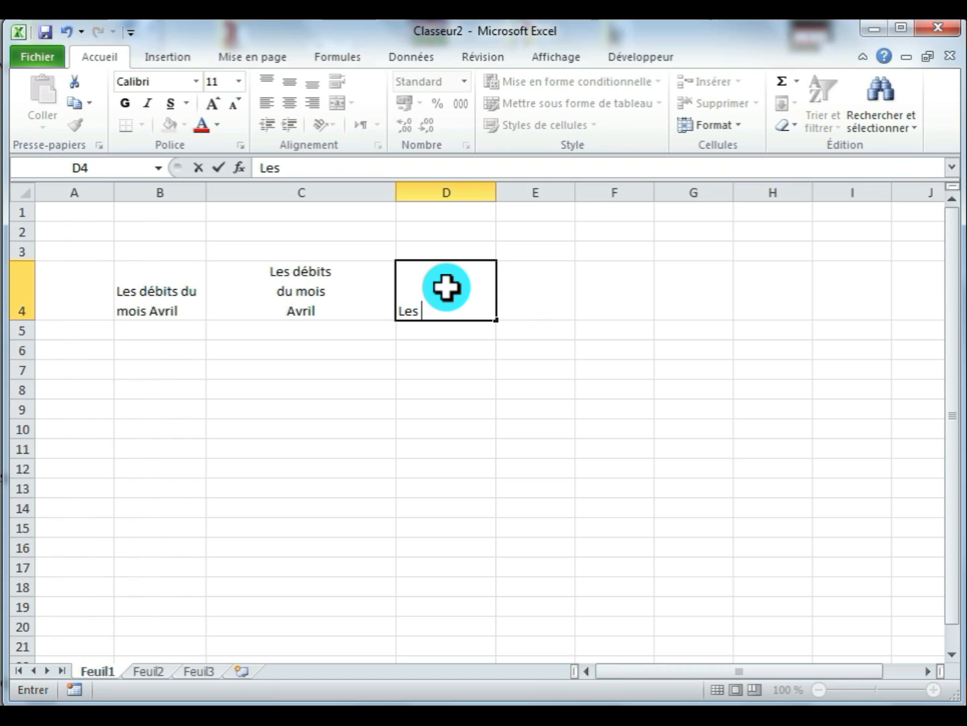
pyautogui.write(' crédits')
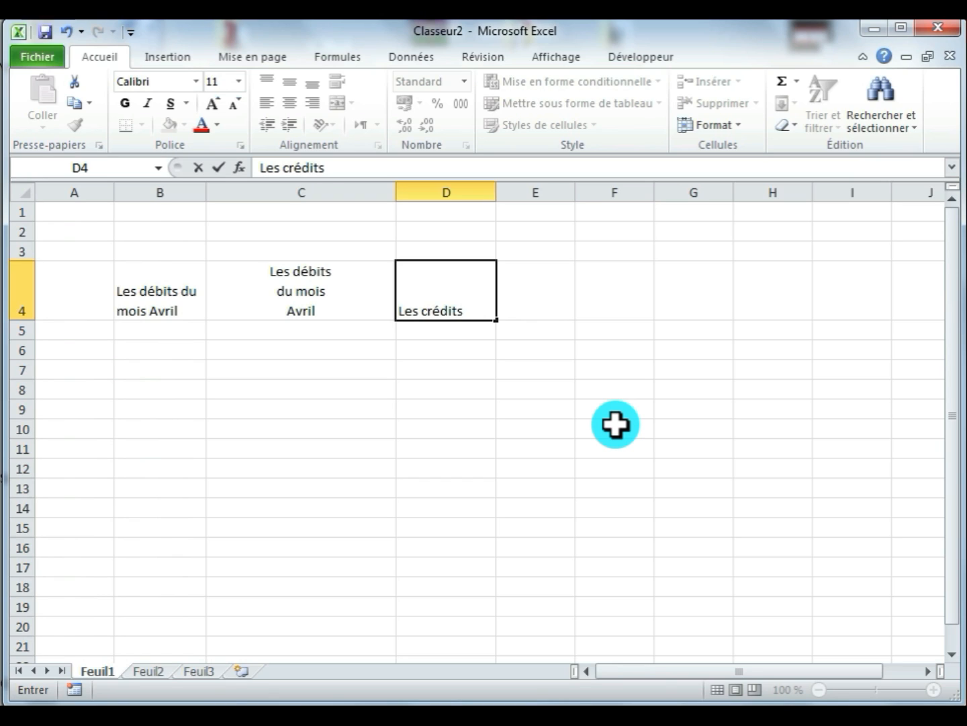
pyautogui.hotkey('alt', 'Return')
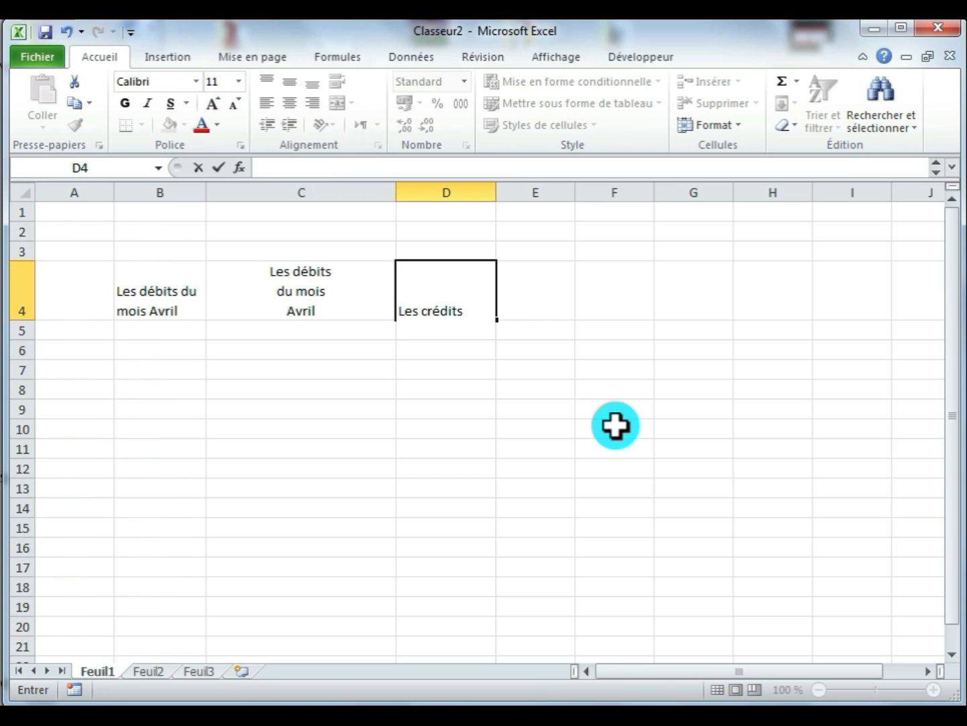
pyautogui.write('du mois')
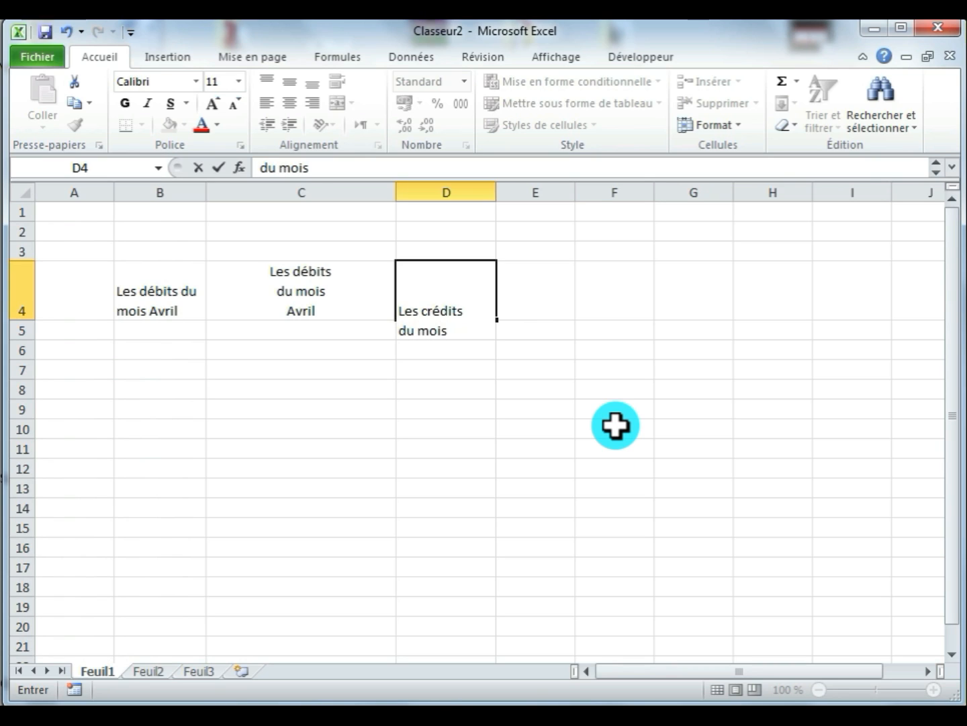
pyautogui.hotkey('alt', 'Return')
pyautogui.write('Mai')
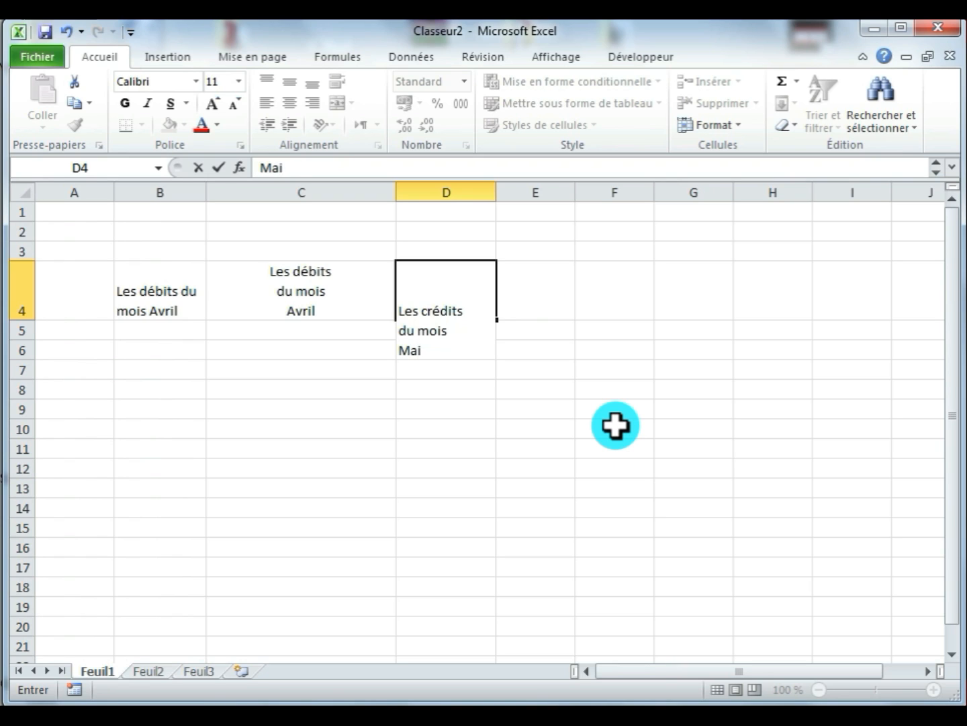
pyautogui.press('Return')
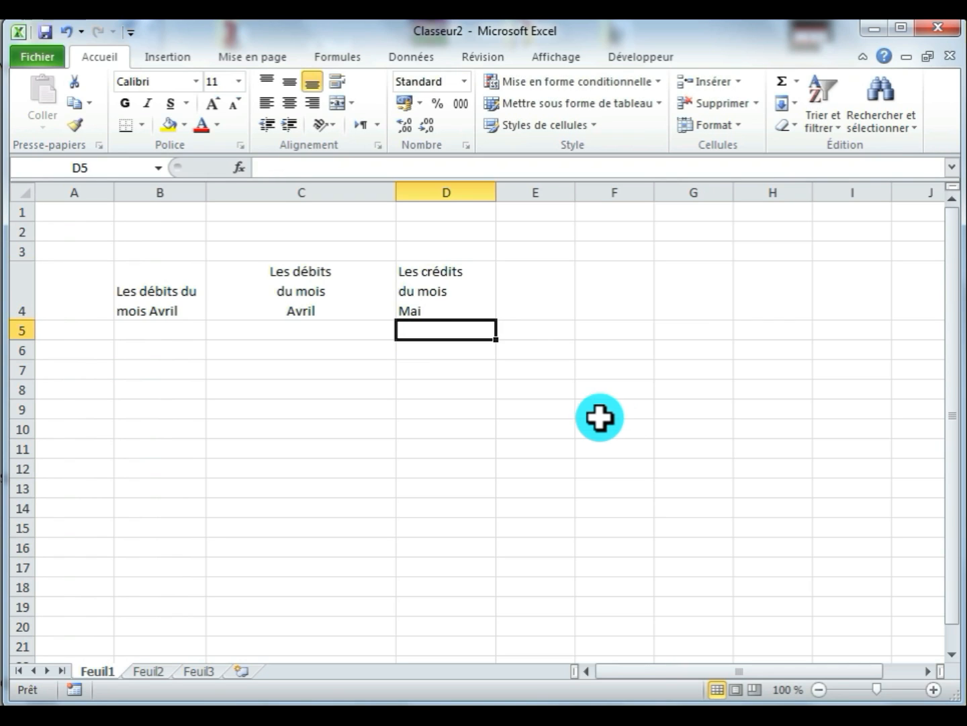
# - Try a much wider column D, narrow it back to slightly more than its text needs, and centre cell D4 horizontally
pyautogui.click(449, 302)
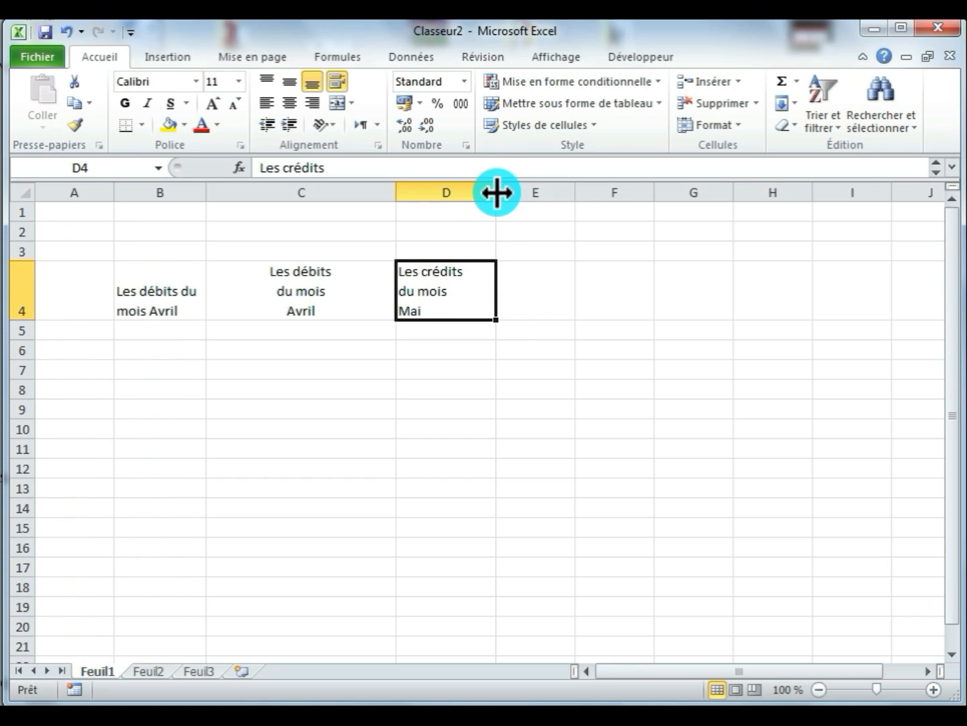
pyautogui.moveTo(496, 191); pyautogui.dragTo(569, 191)
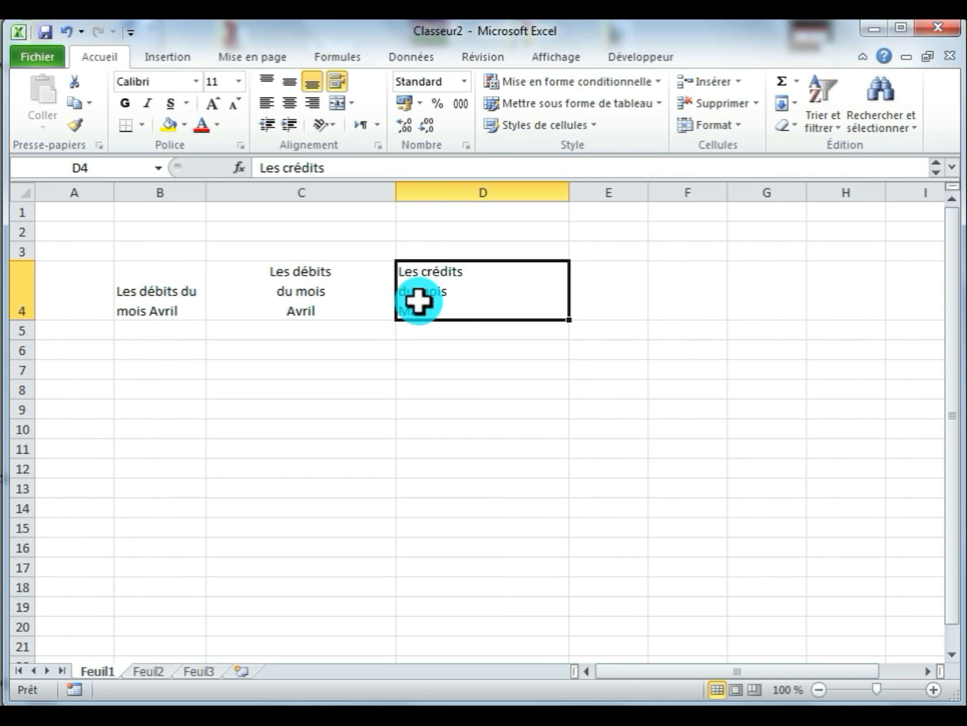
pyautogui.moveTo(568, 195); pyautogui.dragTo(506, 205)
pyautogui.click(289, 104)
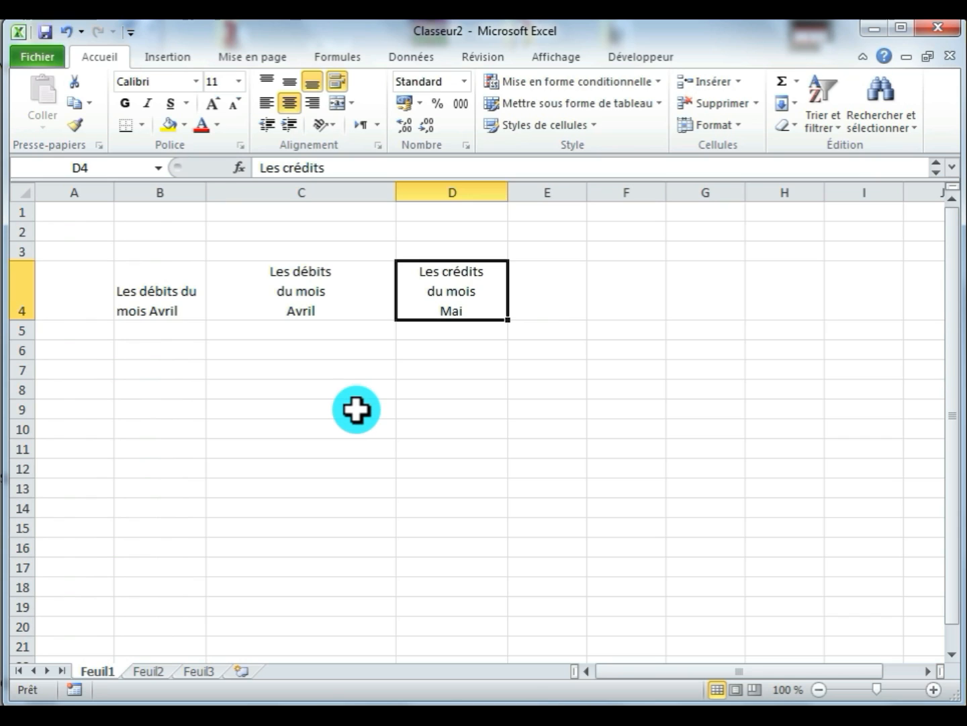
# - Switch to the Feuil2 worksheet and select cells B3:B16 briefly before moving to cell D14
pyautogui.click(148, 669)
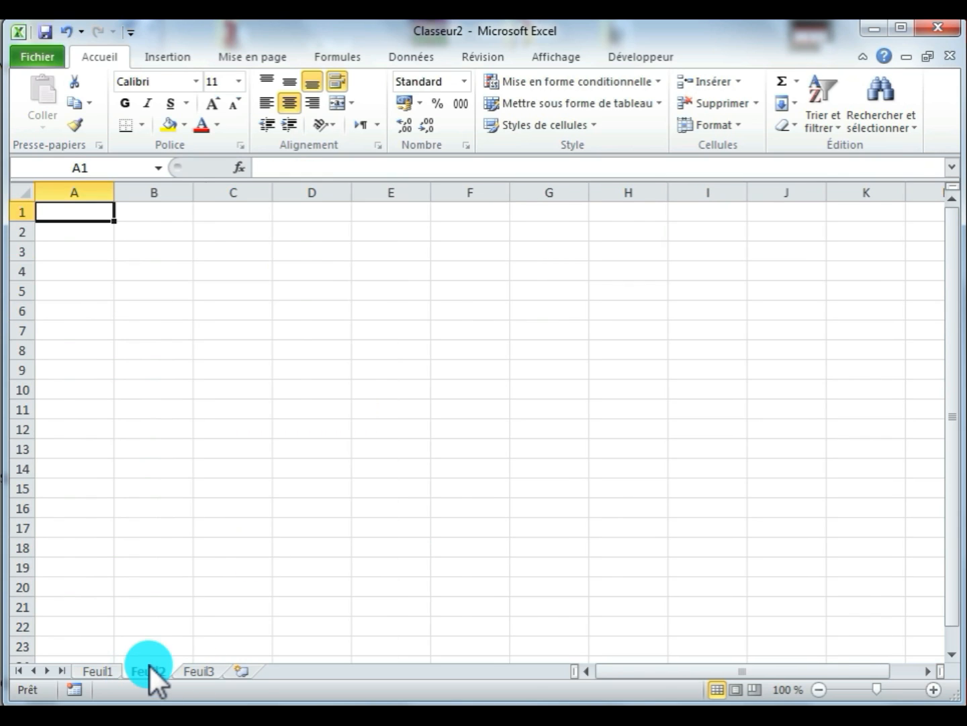
pyautogui.click(165, 251)
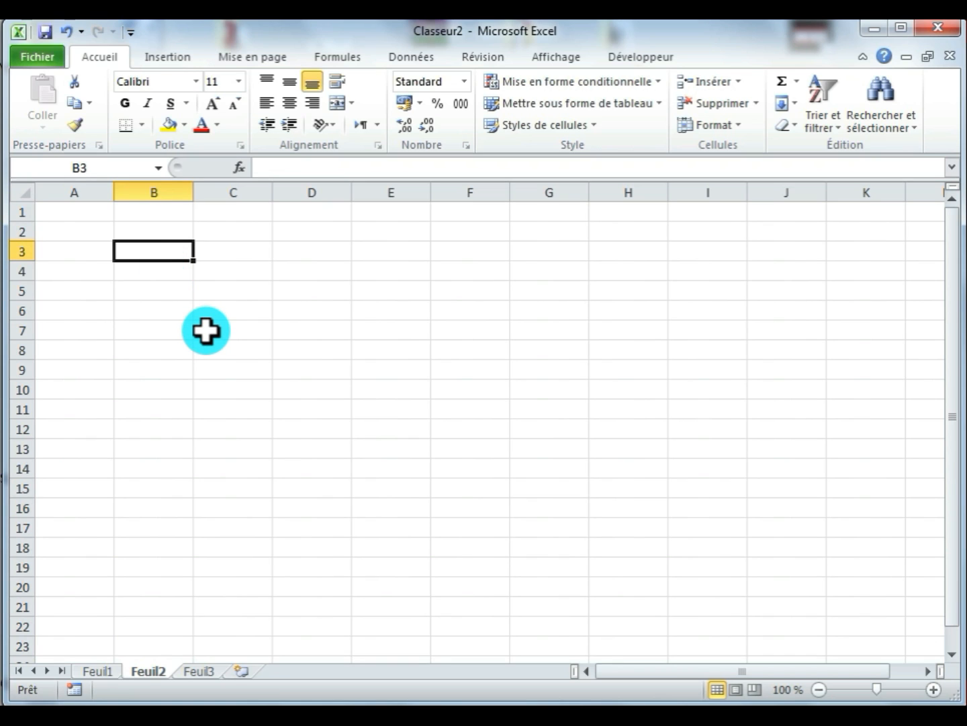
pyautogui.moveTo(158, 251); pyautogui.dragTo(160, 517)
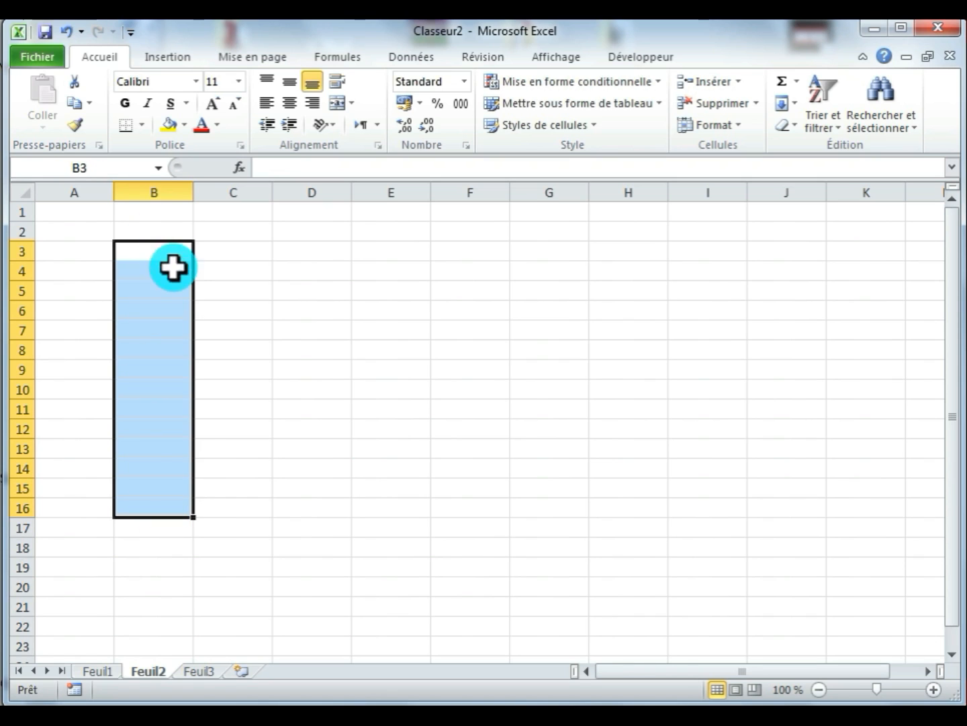
pyautogui.click(288, 472)
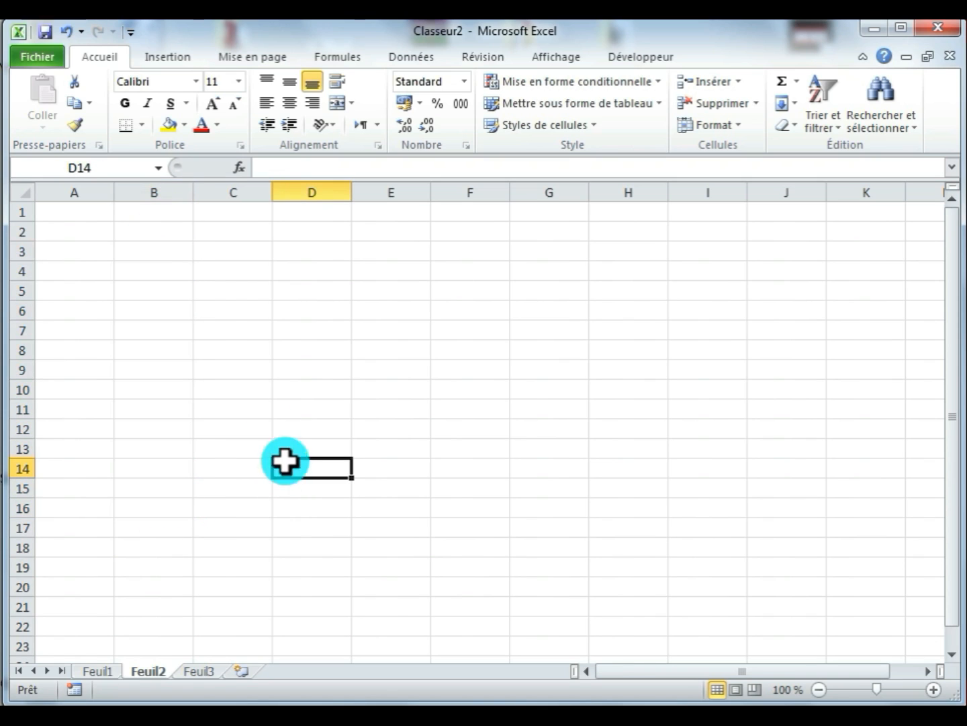
# - Fill all cells of B3:B16 at once with the formula ="mot"
pyautogui.moveTo(169, 248); pyautogui.dragTo(151, 514)
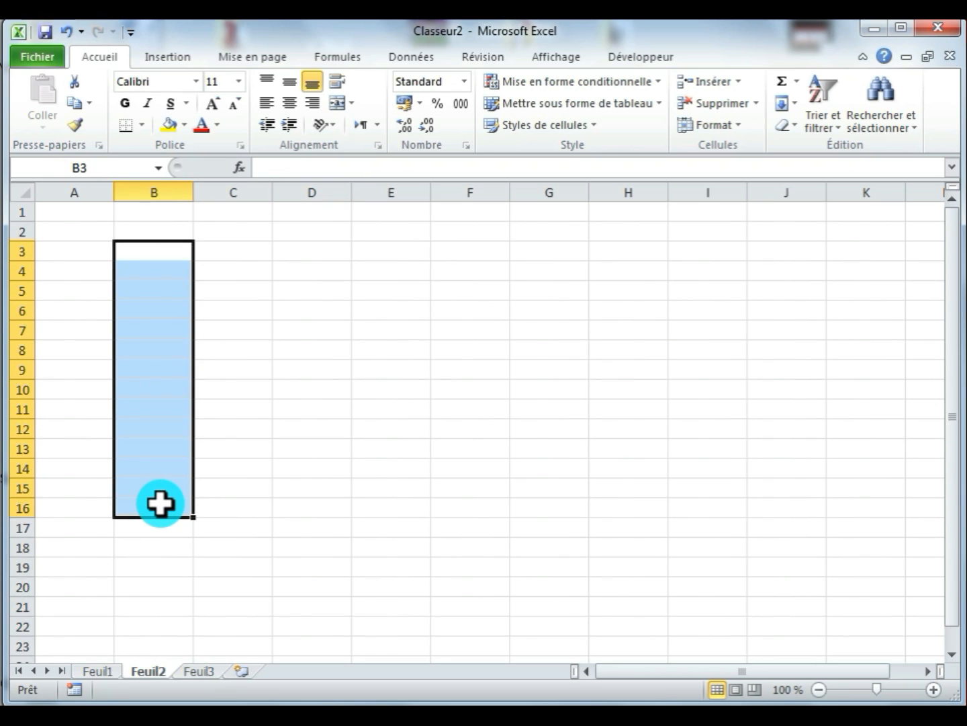
pyautogui.write('=')
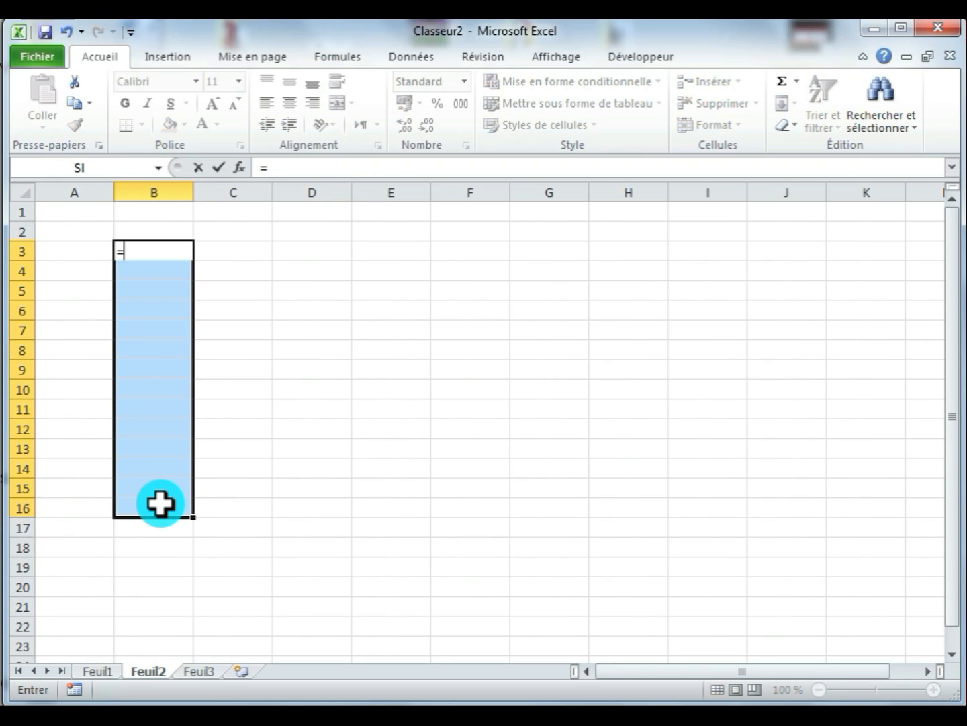
pyautogui.write('"')
pyautogui.write('mot')
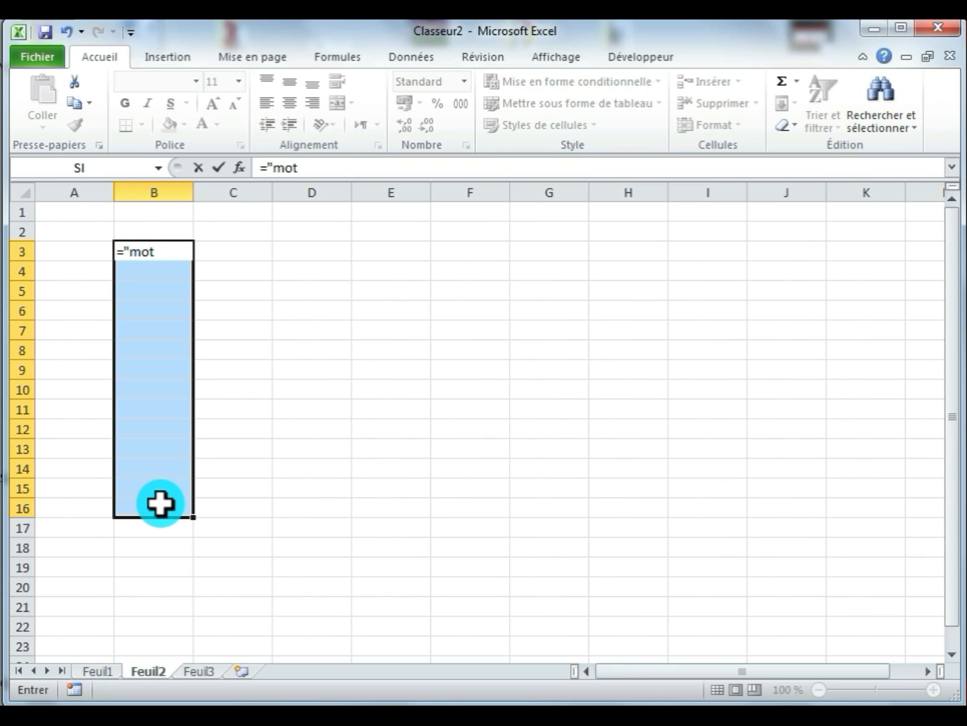
pyautogui.write('"')
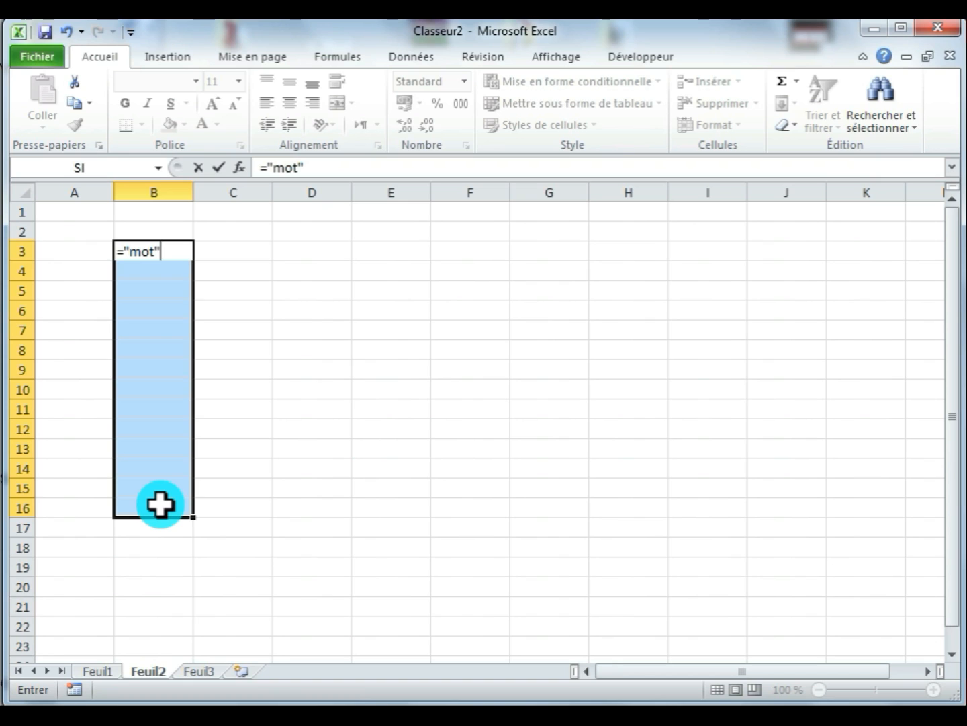
pyautogui.hotkey('ctrl', 'Return')
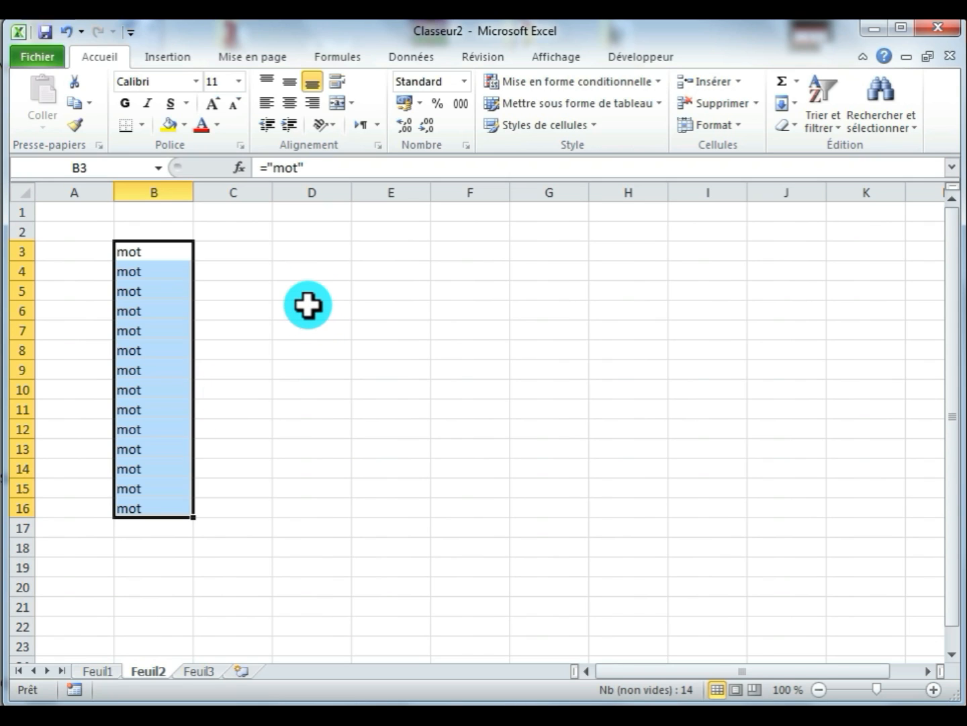
# - Fill the whole block D3:F16 at once with the formula =1000, and deselect the block
pyautogui.moveTo(309, 254); pyautogui.dragTo(477, 509)
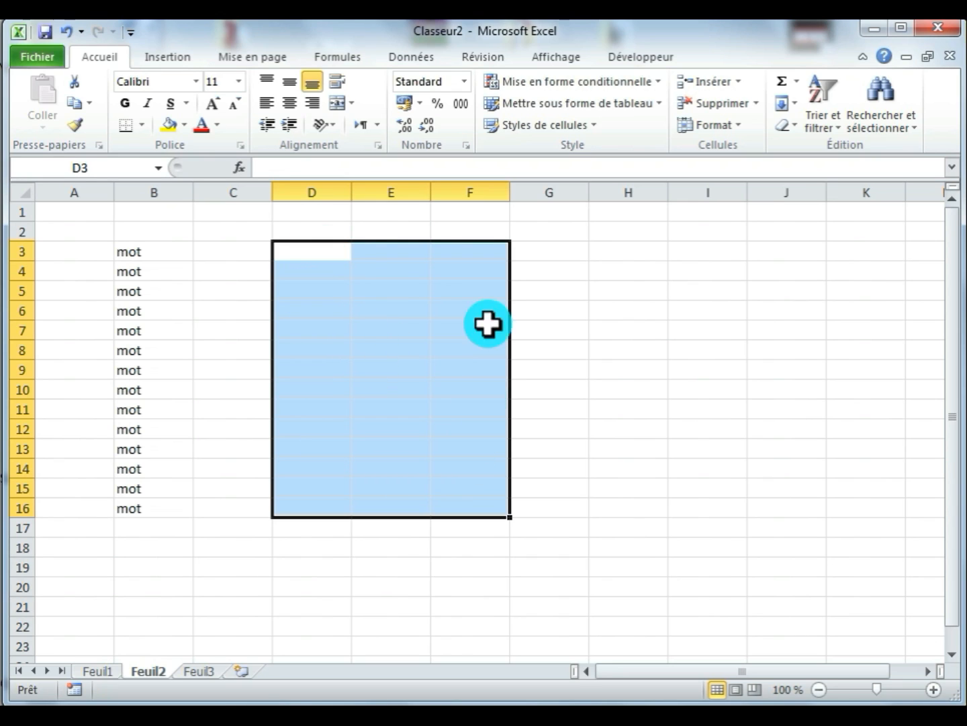
pyautogui.moveTo(308, 254); pyautogui.dragTo(495, 503)
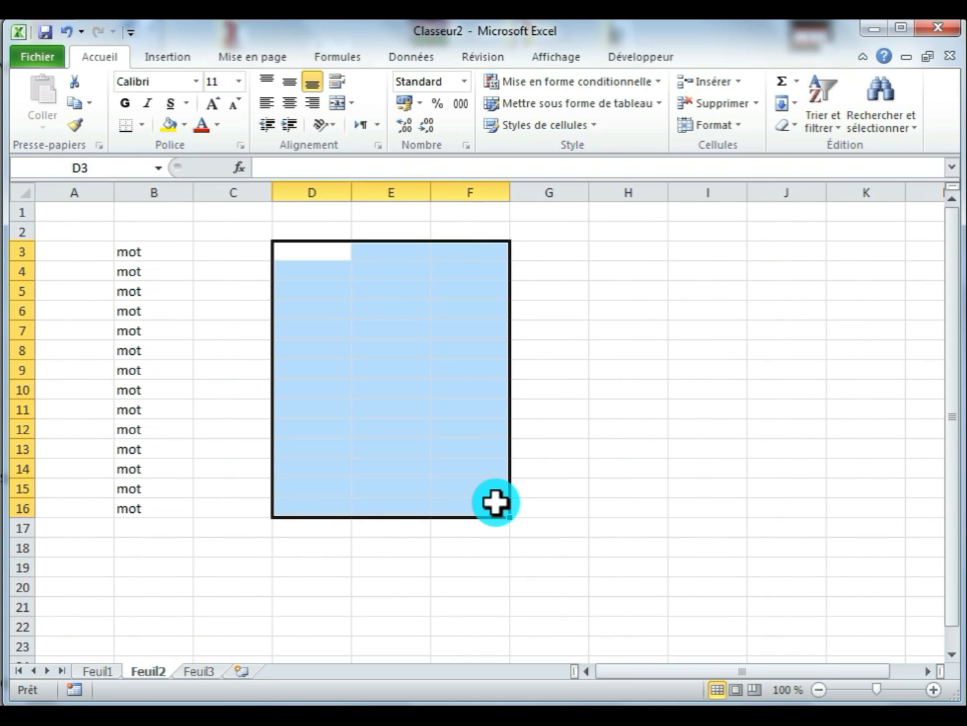
pyautogui.write('=')
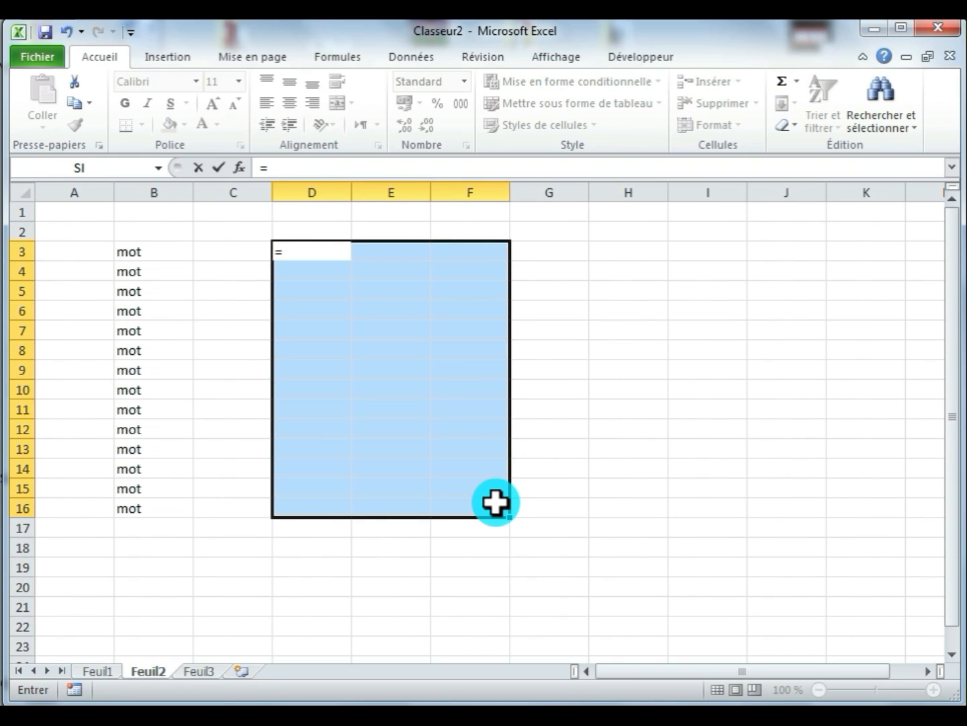
pyautogui.write('1000')
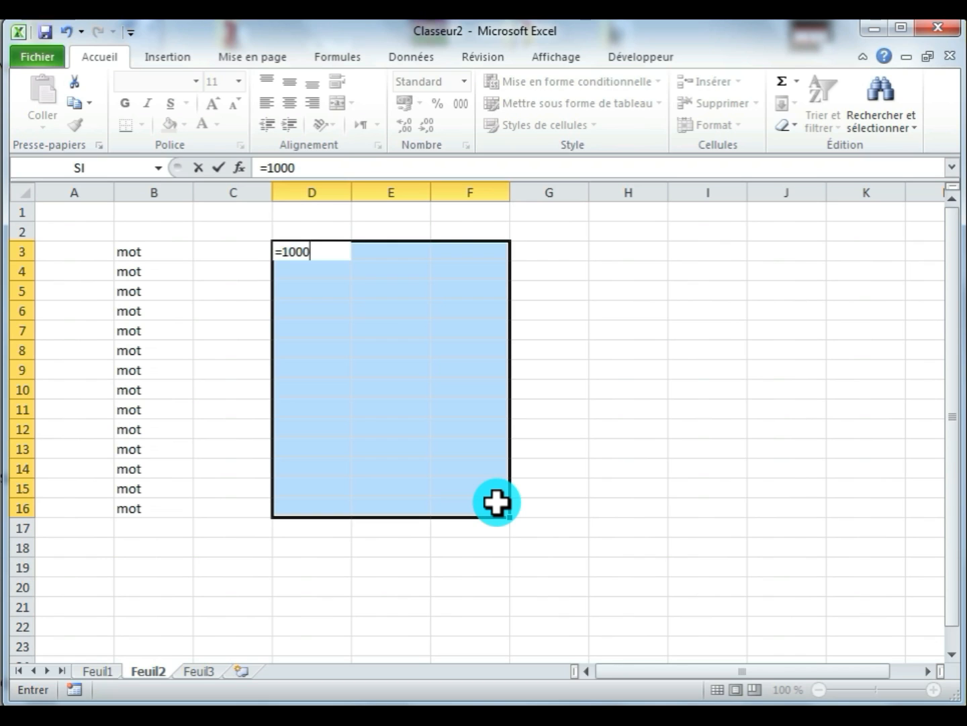
pyautogui.hotkey('ctrl', 'Return')
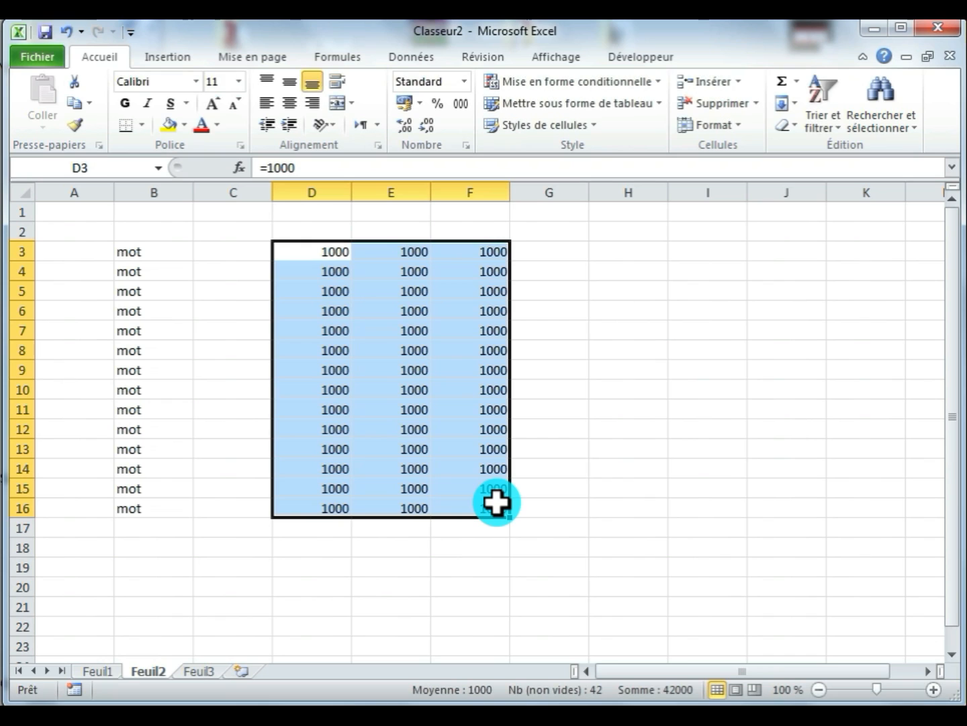
pyautogui.click(595, 444)
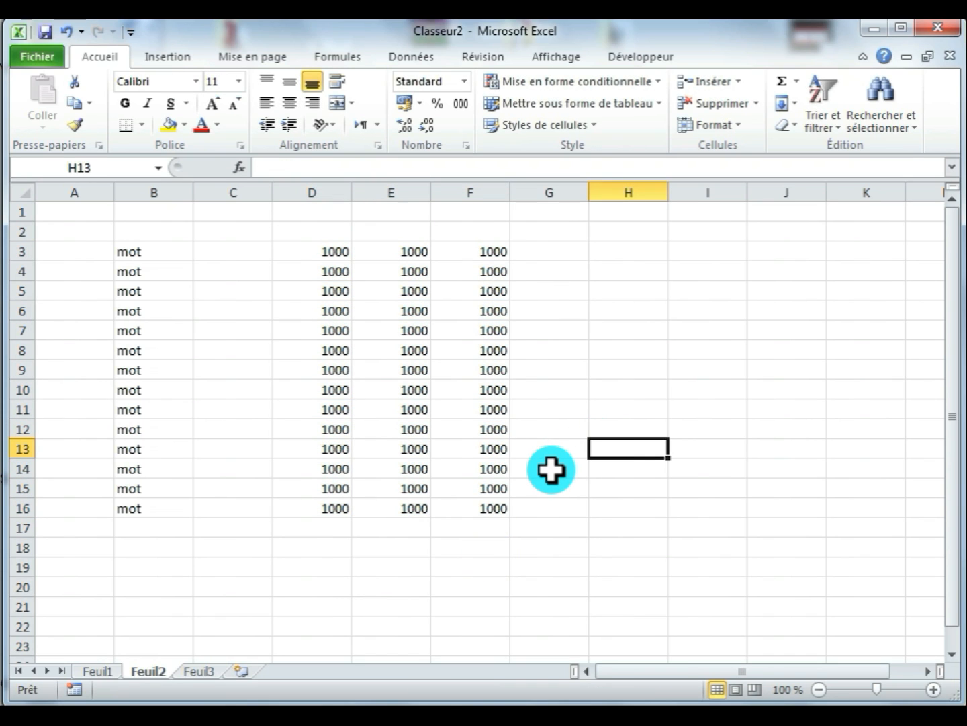
# - Enter the formula =mot, without quotation marks, in cell H3
pyautogui.click(623, 255)
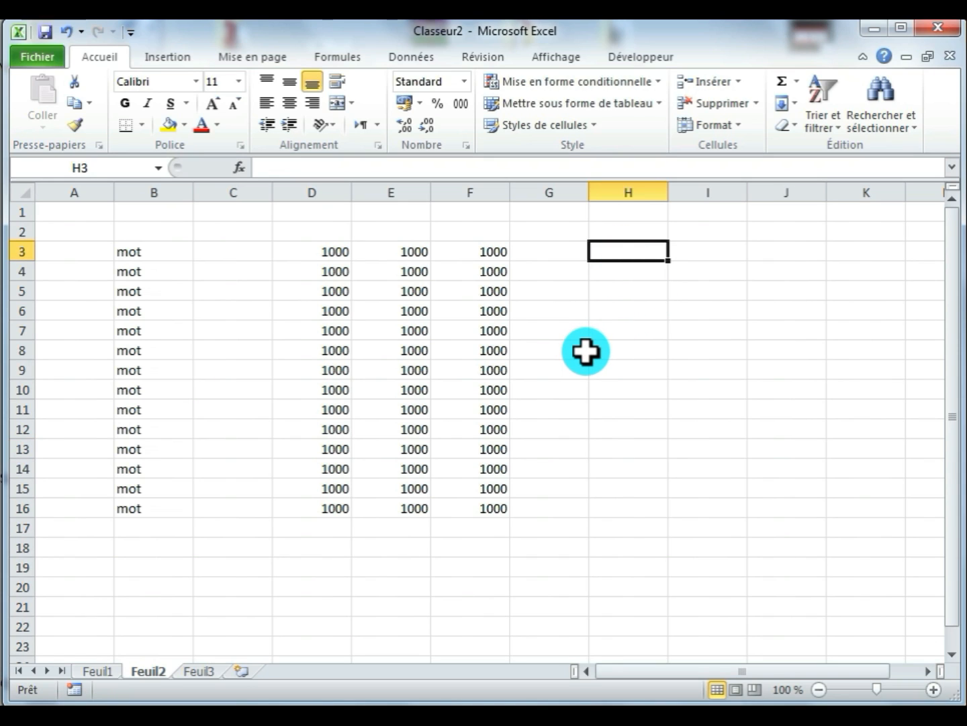
pyautogui.write('=')
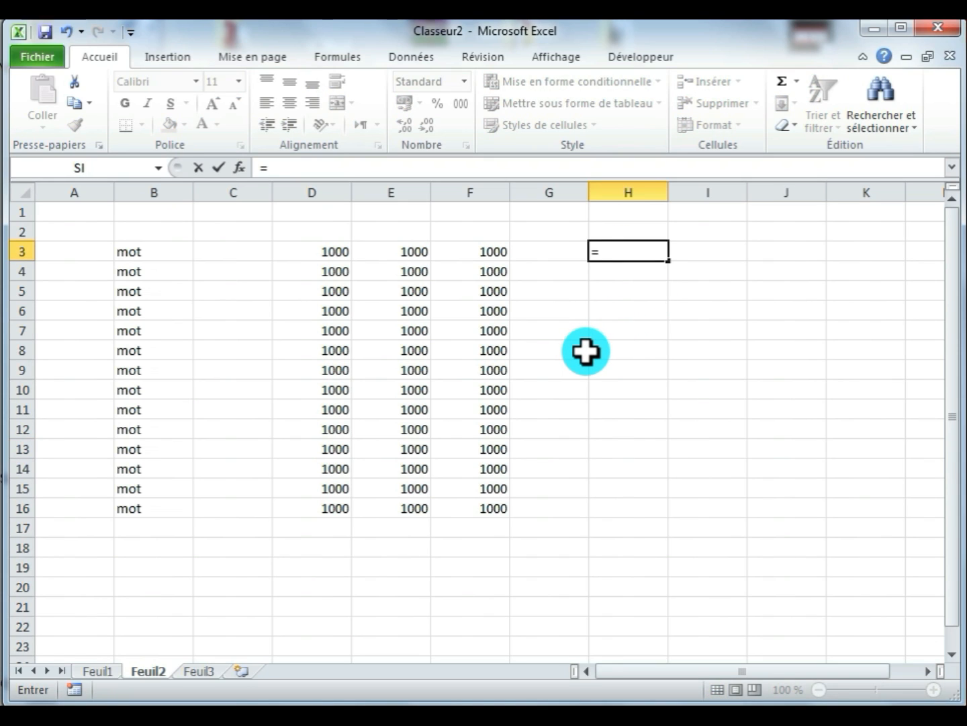
pyautogui.write('mot')
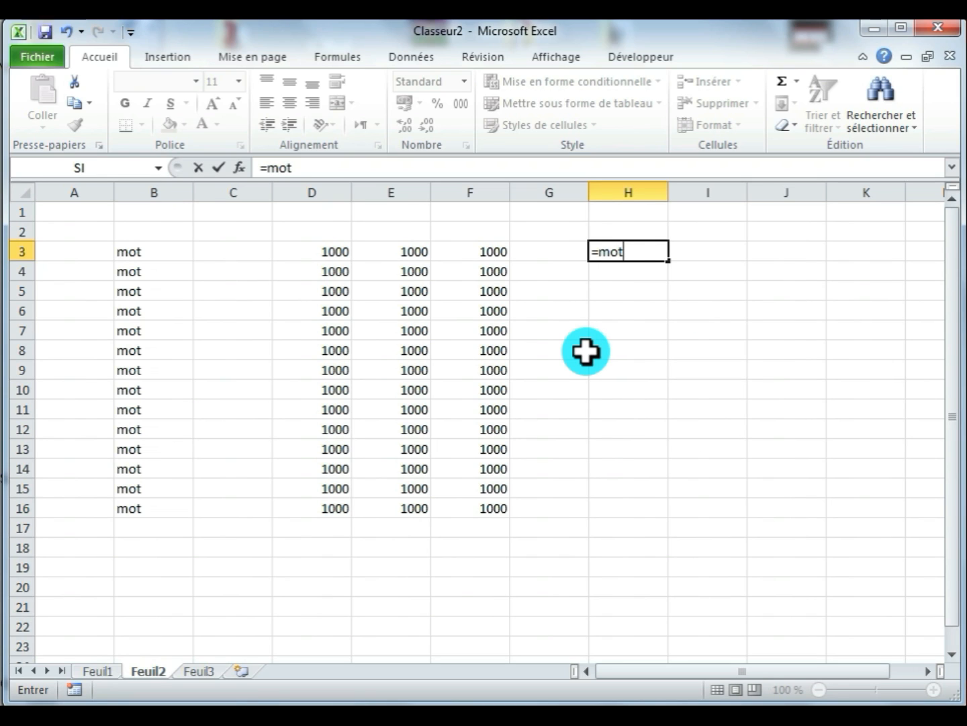
pyautogui.press('Return')
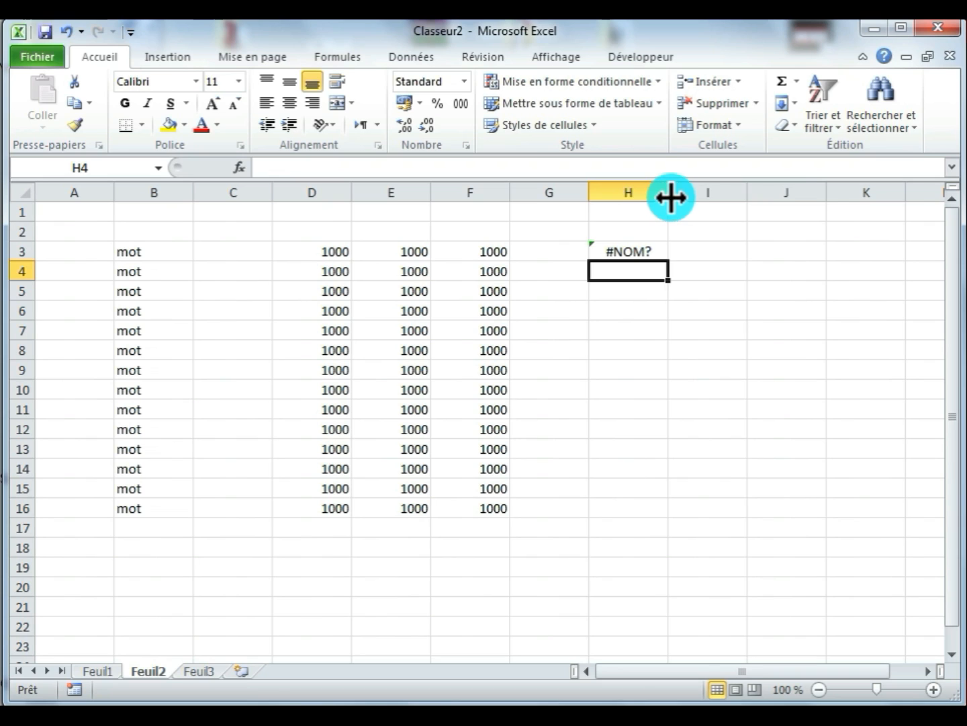
# - Widen column H slightly, and reopen the formula in H3 to highlight the word "mot" before closing it again
pyautogui.moveTo(669, 201); pyautogui.dragTo(687, 202)
pyautogui.doubleClick(622, 252)
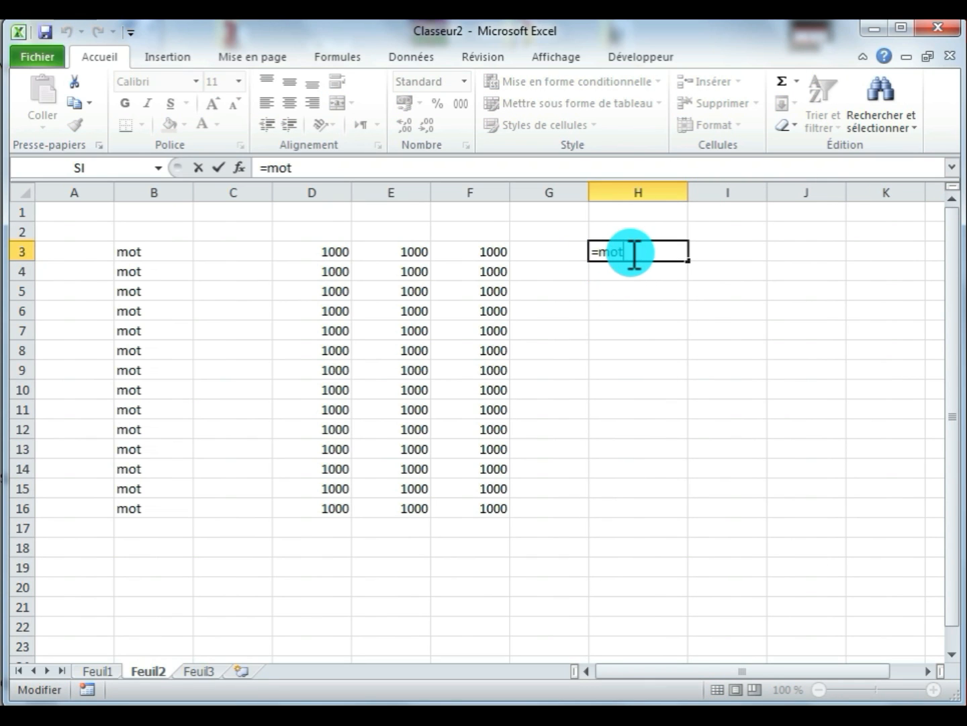
pyautogui.moveTo(595, 253); pyautogui.dragTo(637, 255)
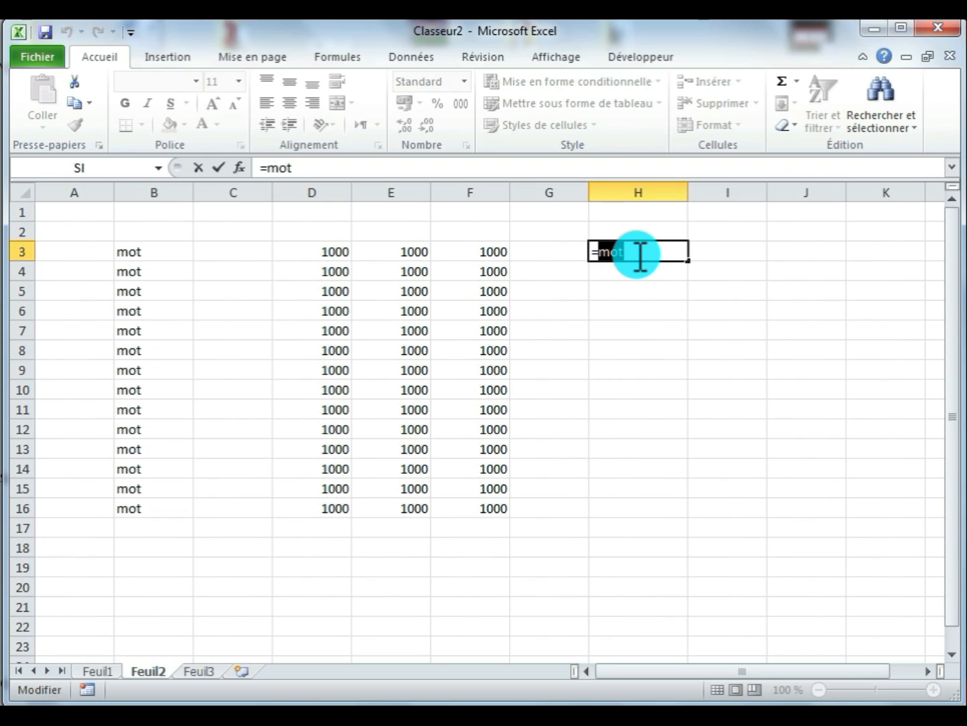
pyautogui.click(646, 250)
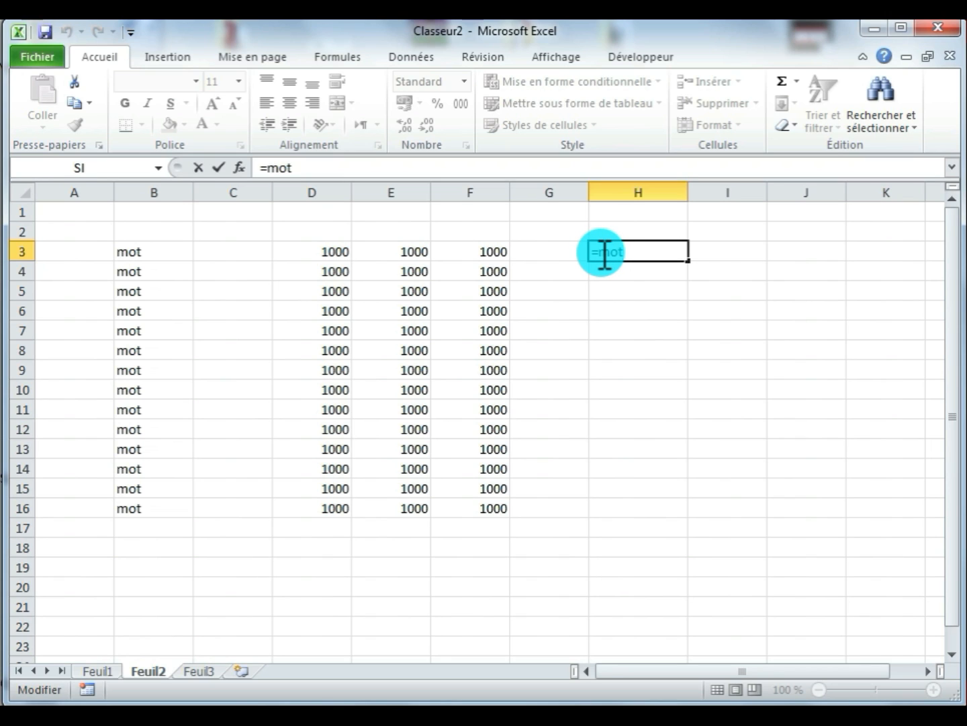
pyautogui.press('Return')
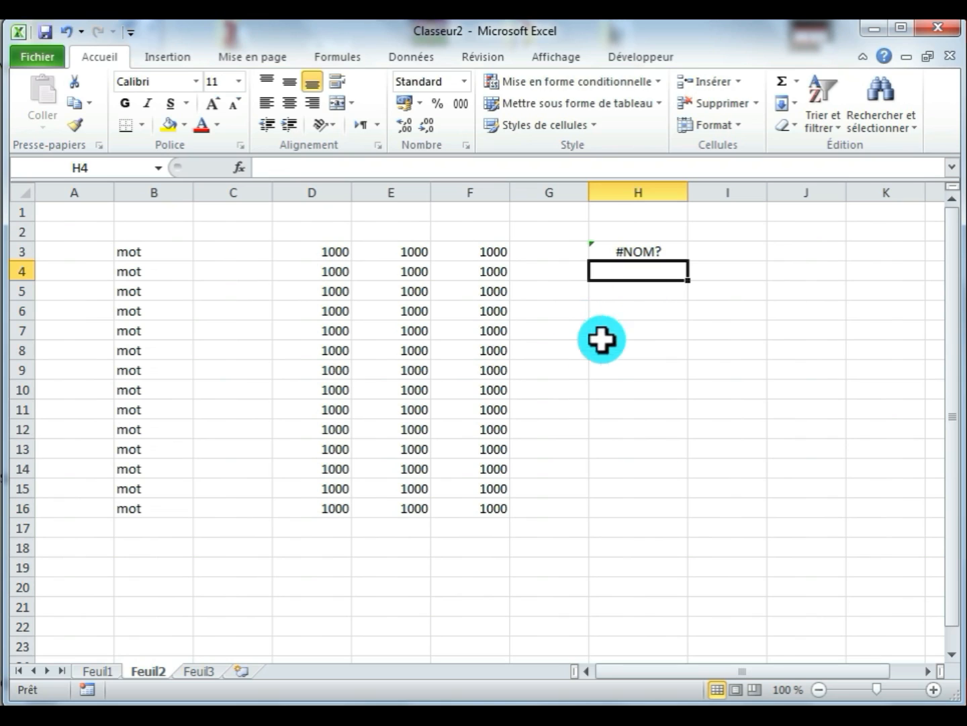
# - Enter =mot as literal text in cell H5 by prefixing it with an apostrophe, and reselect H5 to check its content
pyautogui.click(631, 293)
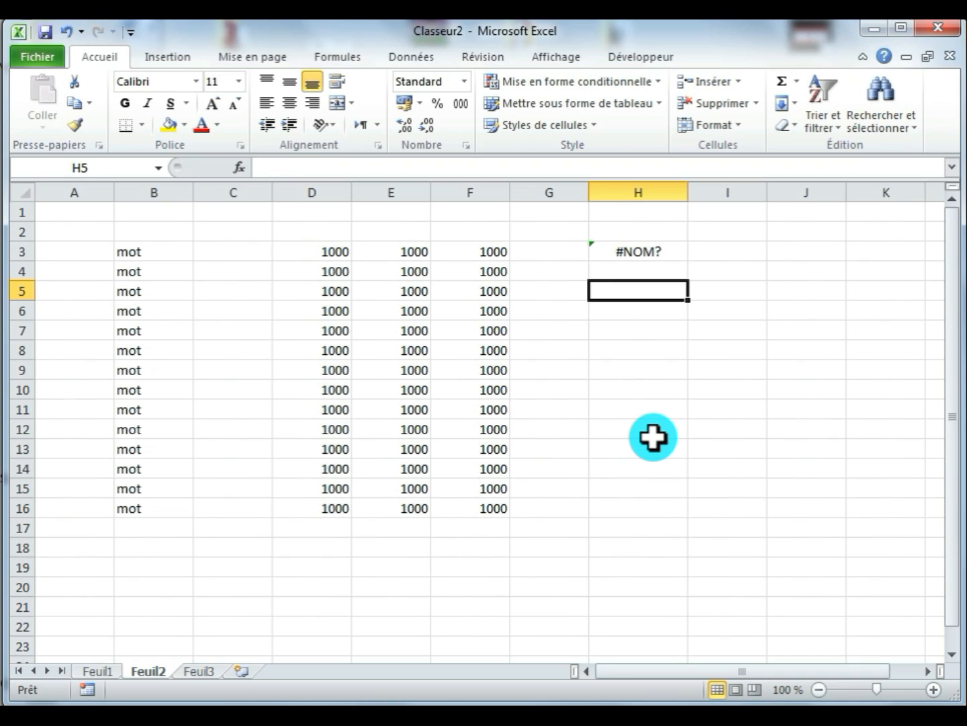
pyautogui.write("'")
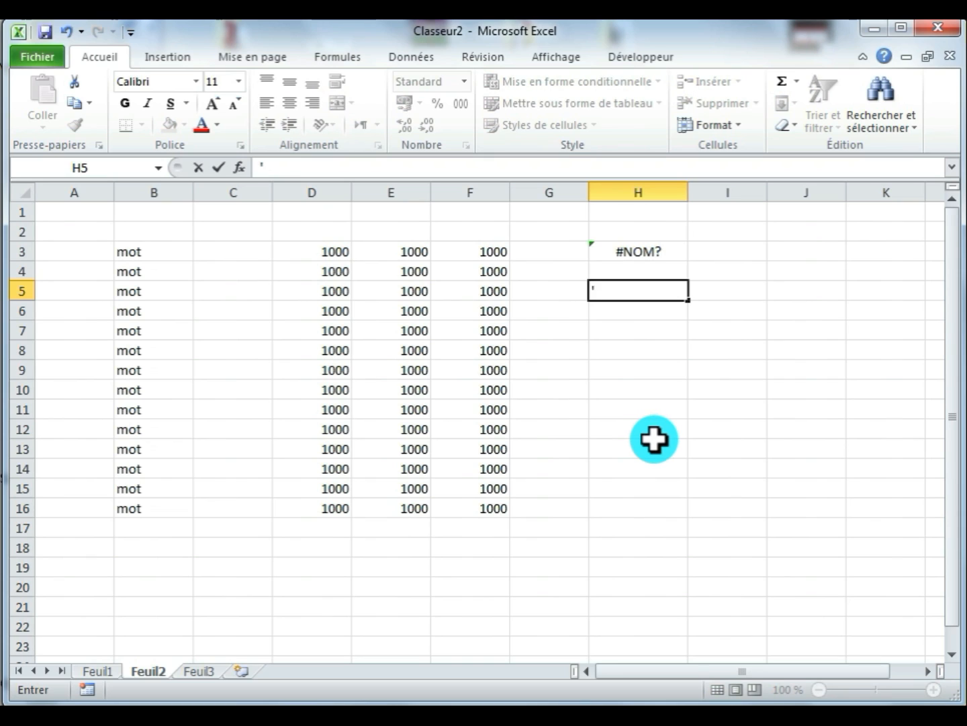
pyautogui.write('=mot')
pyautogui.press('Return')
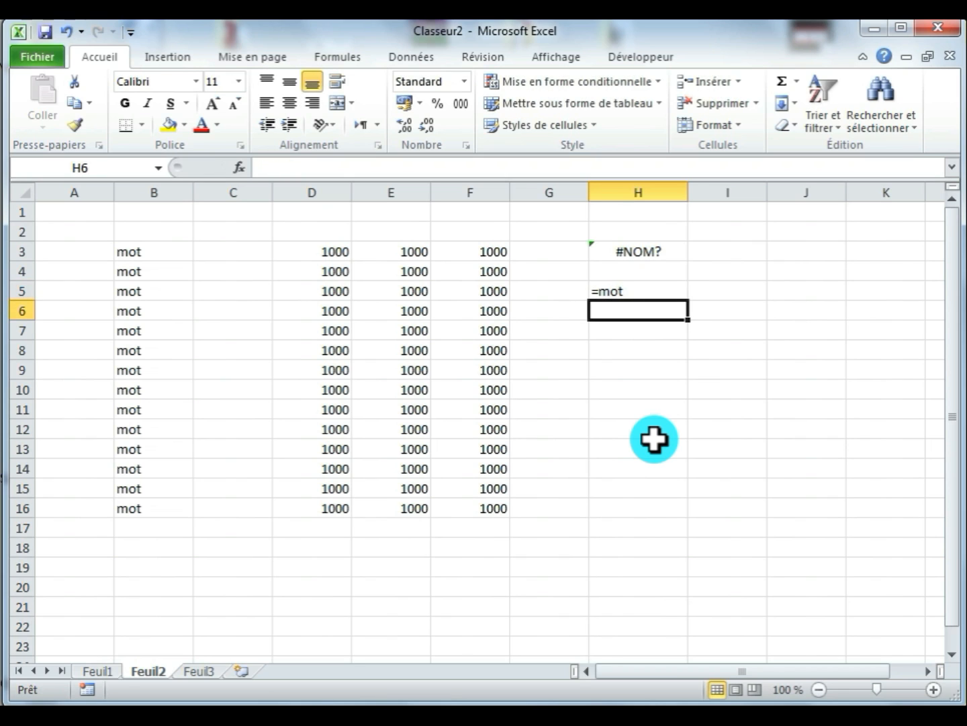
pyautogui.click(626, 290)
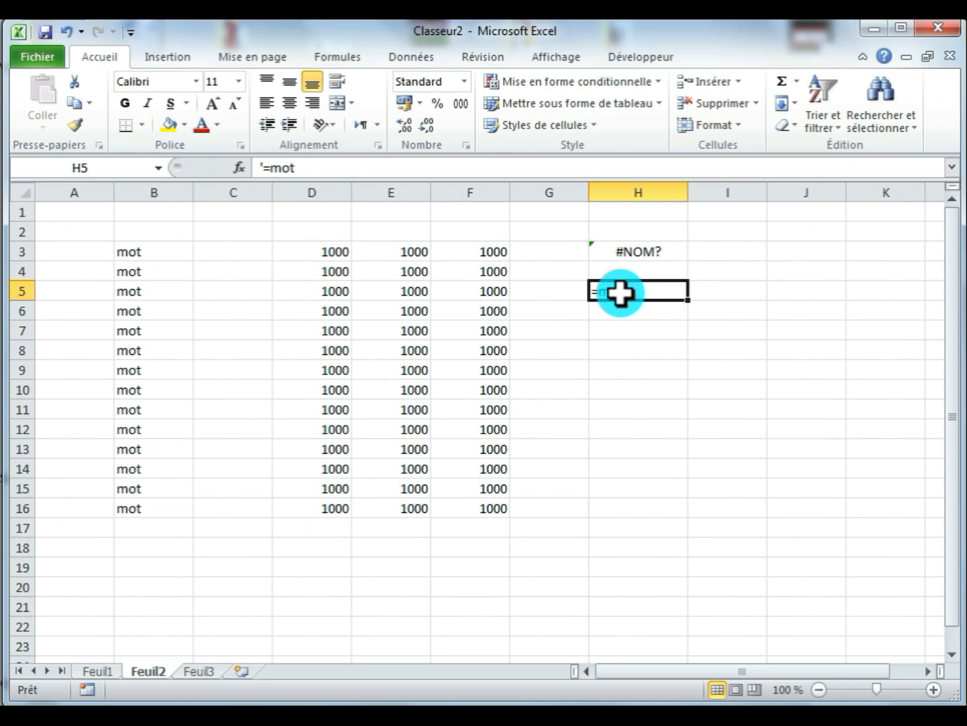
# - Widen column H clearly and set the font size of cell H7 to 18
pyautogui.click(622, 329)
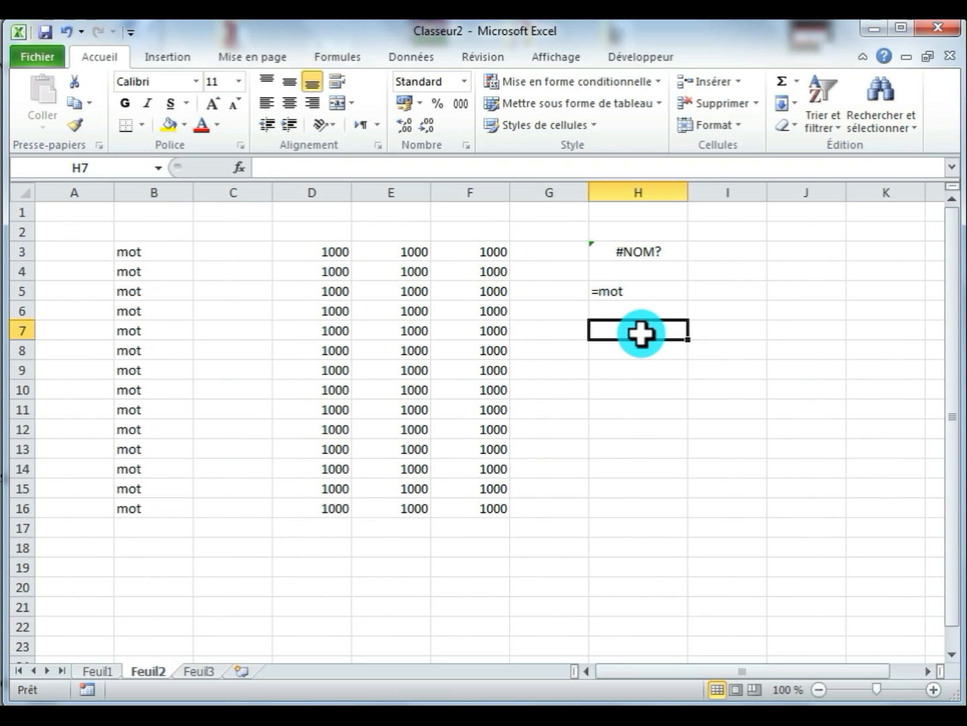
pyautogui.moveTo(689, 193); pyautogui.dragTo(747, 192)
pyautogui.click(214, 103)
pyautogui.click(214, 104)
pyautogui.click(213, 104)
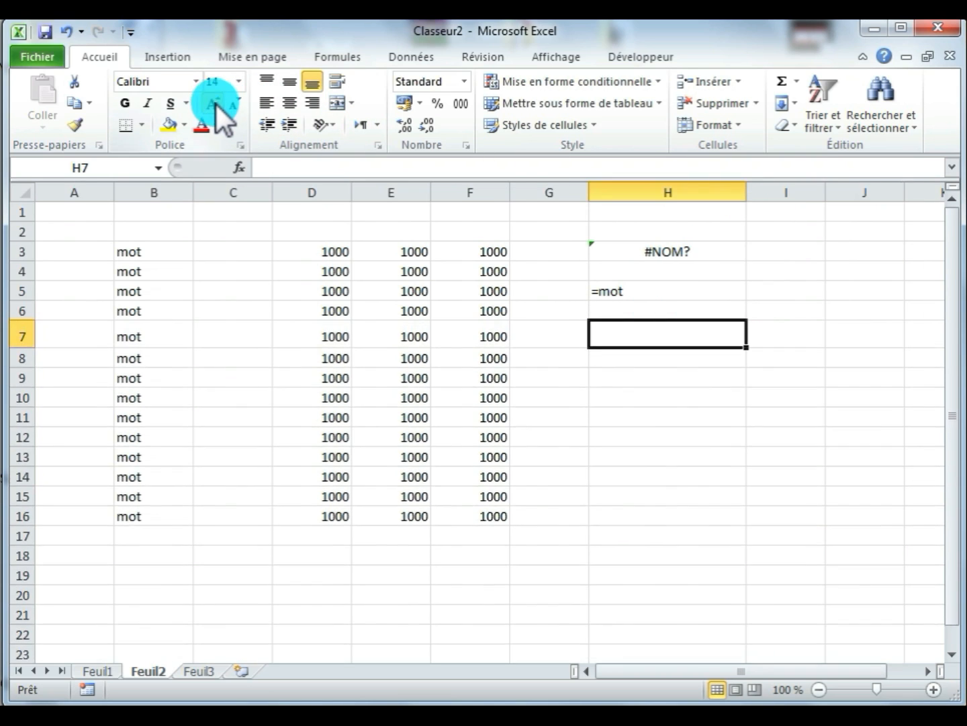
pyautogui.click(213, 103)
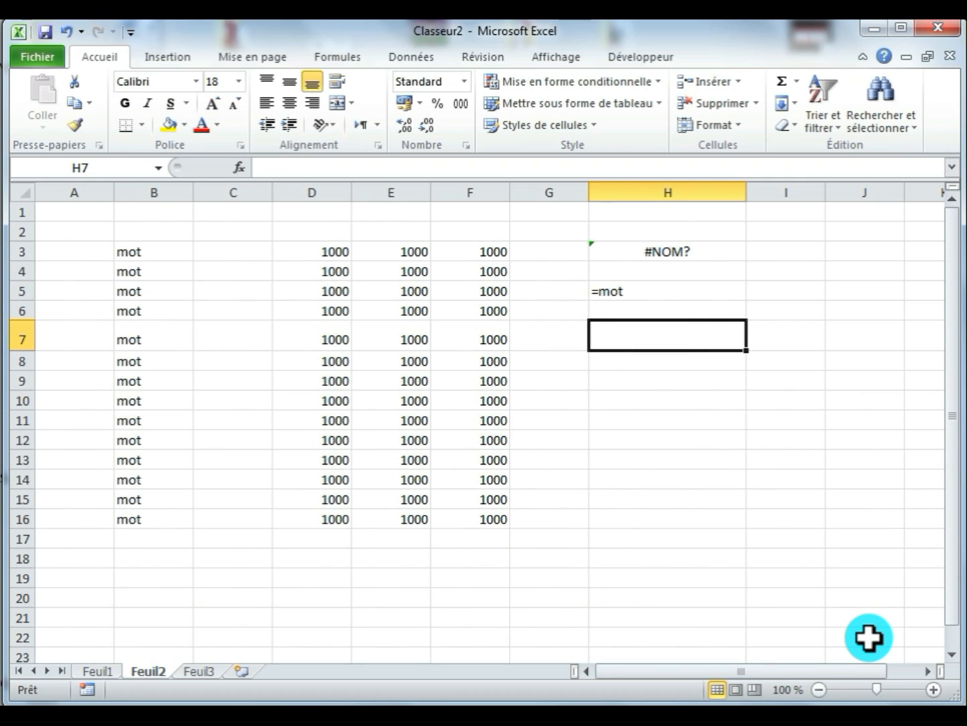
# - Enter =crédit-débit as literal text in cell H7 using a leading apostrophe
pyautogui.write("'")
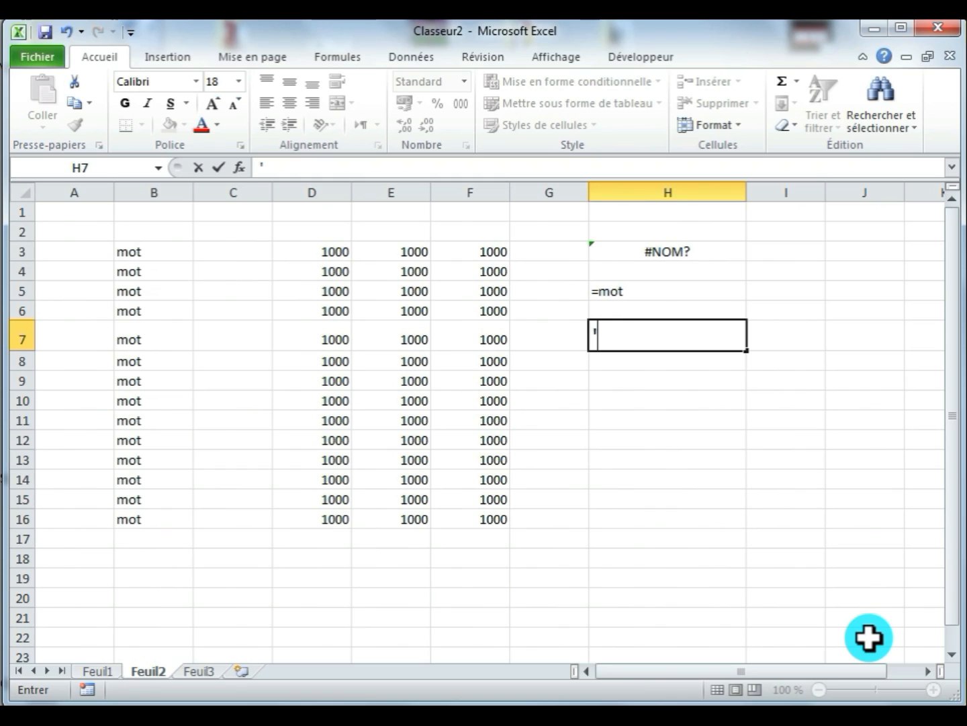
pyautogui.write('=crédit')
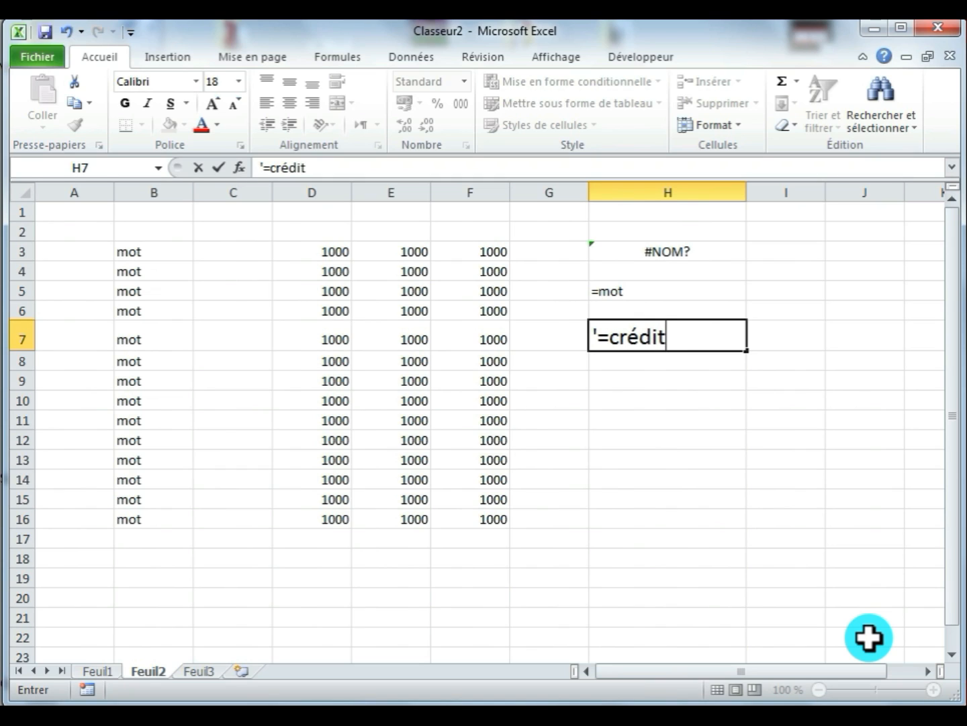
pyautogui.write('-débit')
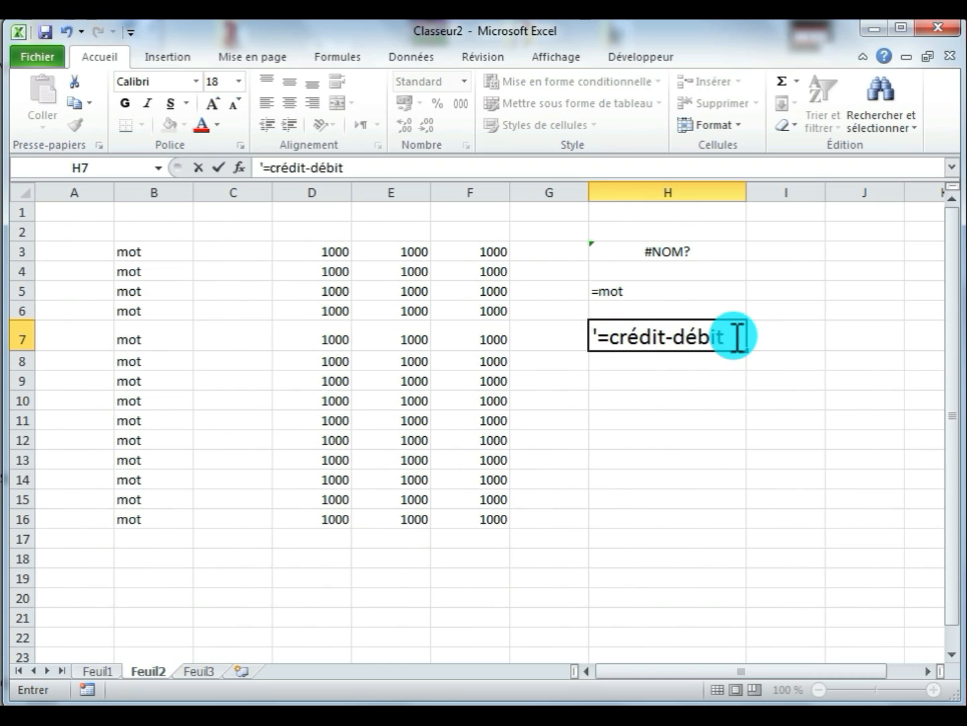
pyautogui.press('Return')
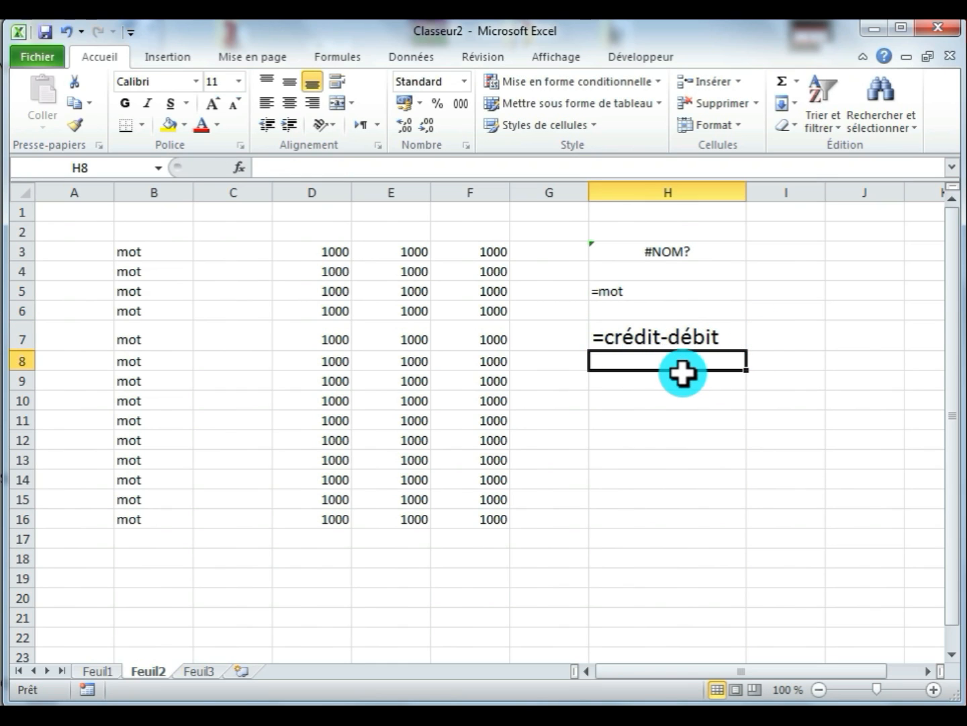
# - Enter =crédit-débit as a formula without the apostrophe in cell H9, and reselect H9 for comparison
pyautogui.click(632, 381)
pyautogui.write('=')
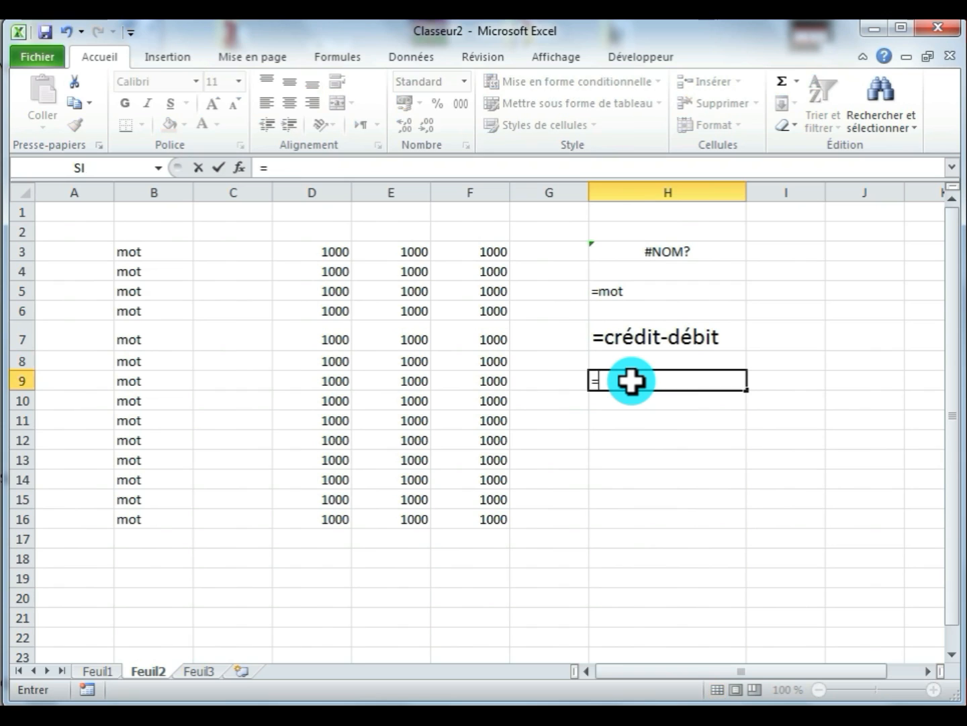
pyautogui.write('c')
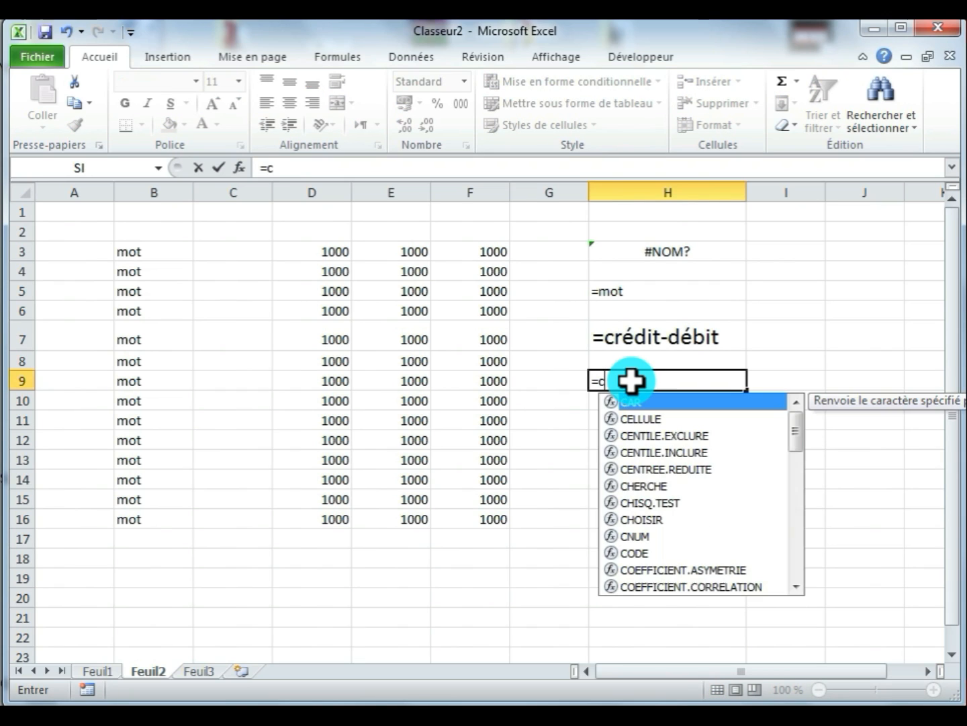
pyautogui.write('réd')
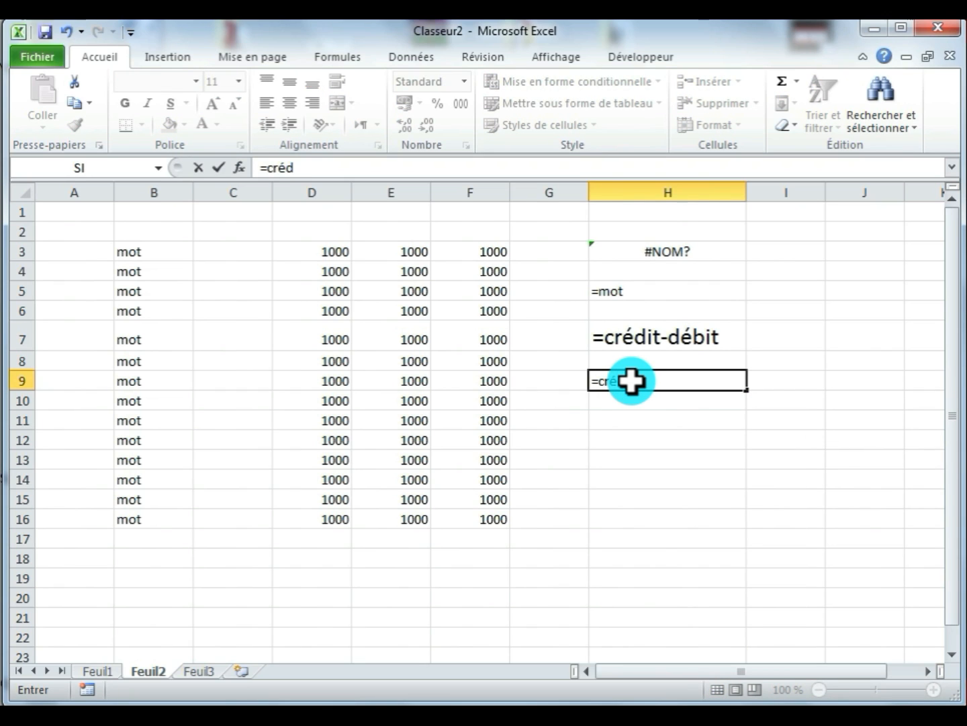
pyautogui.write('it-débit')
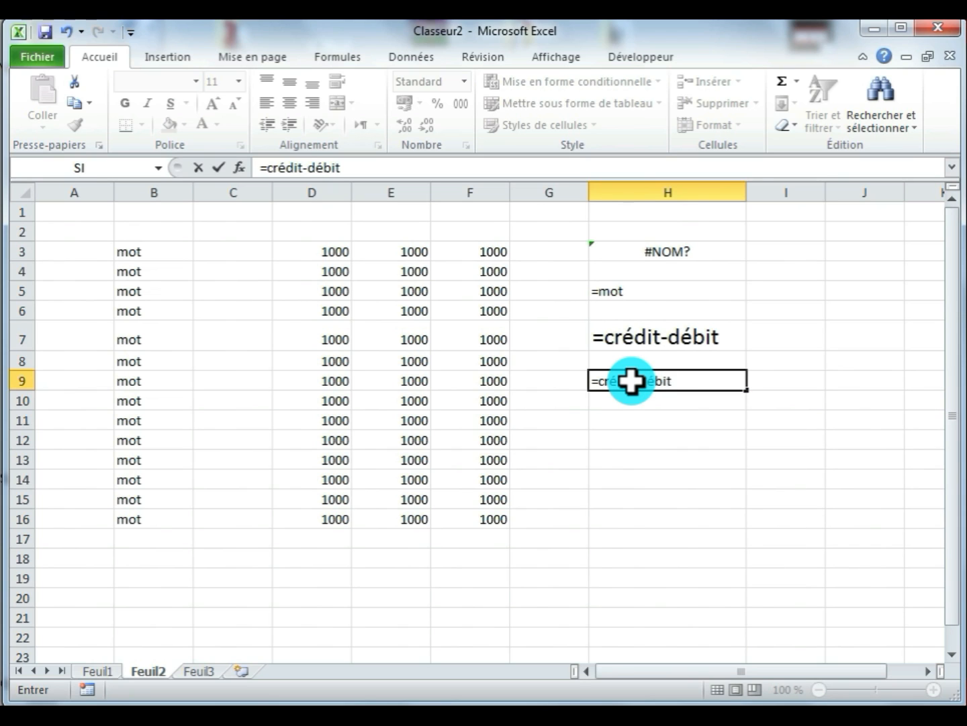
pyautogui.press('Return')
pyautogui.click(672, 383)
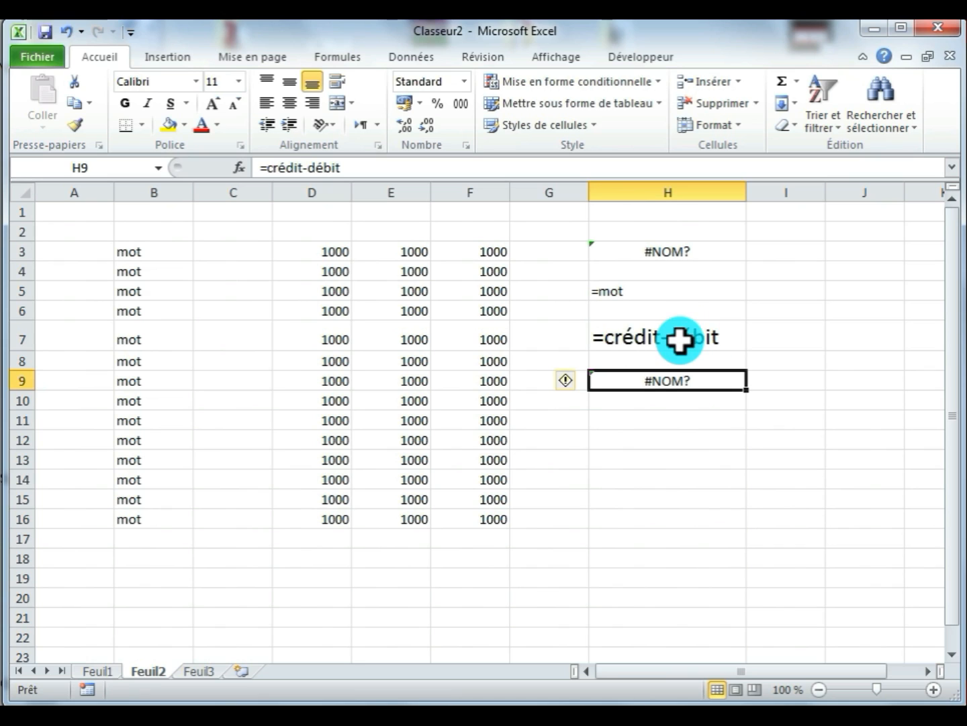
# - Set the font size of cell H11 to 14 and enter =1500 there as literal text using a leading apostrophe
pyautogui.click(646, 421)
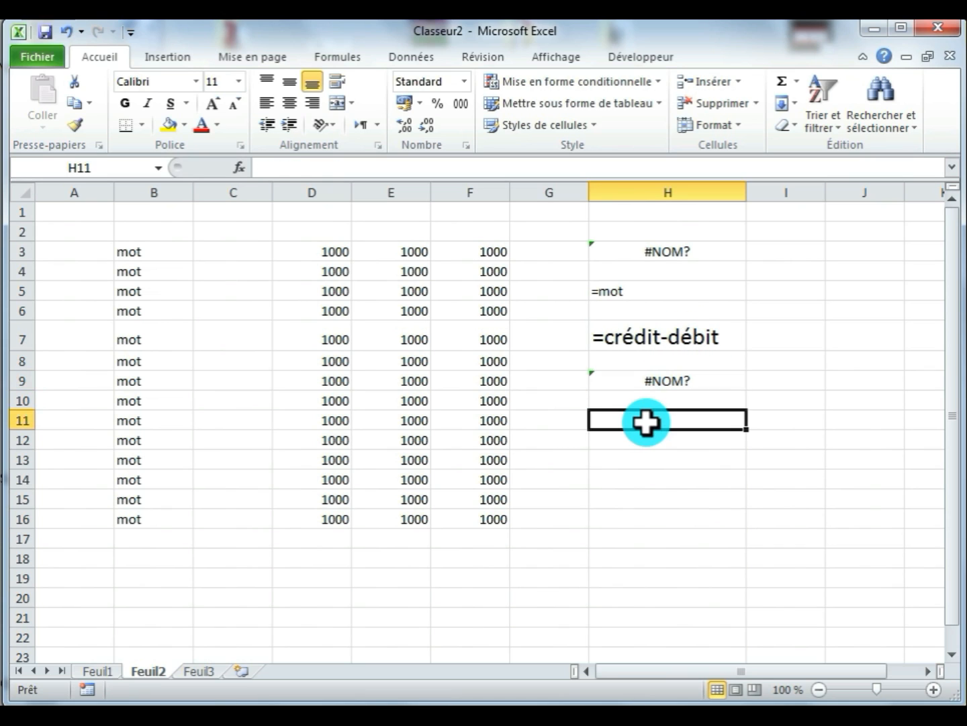
pyautogui.click(213, 106)
pyautogui.click(213, 106)
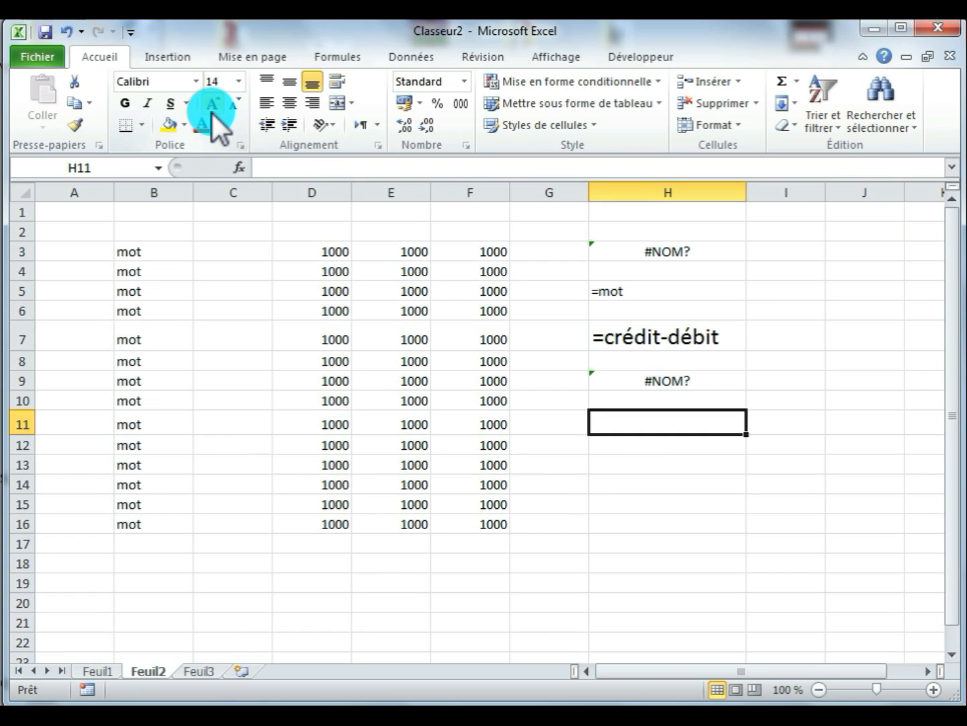
pyautogui.write("'=")
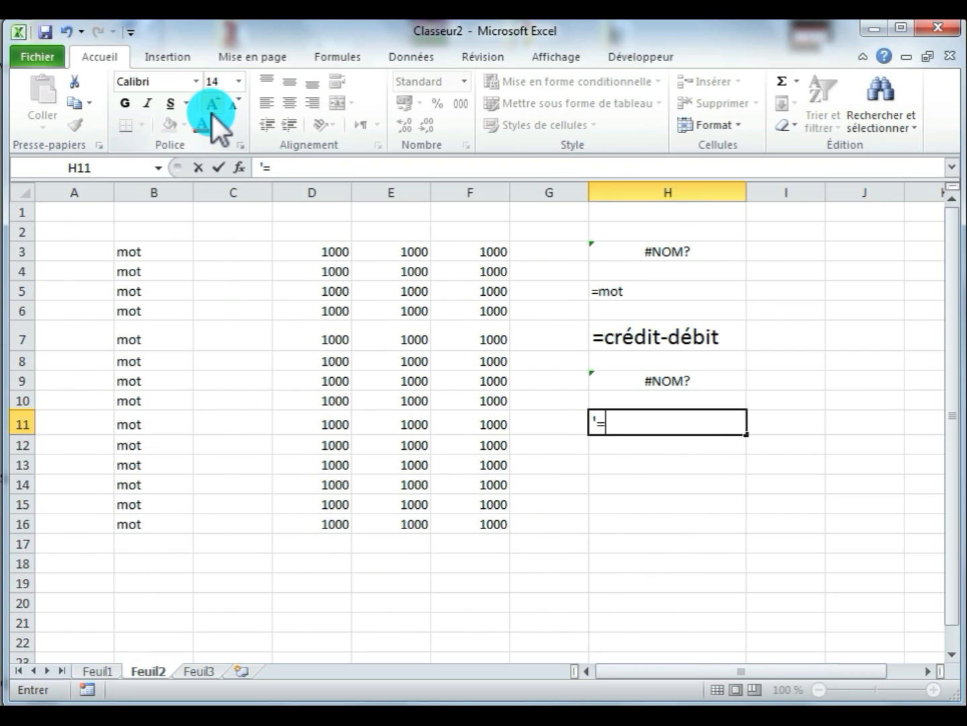
pyautogui.write('1500')
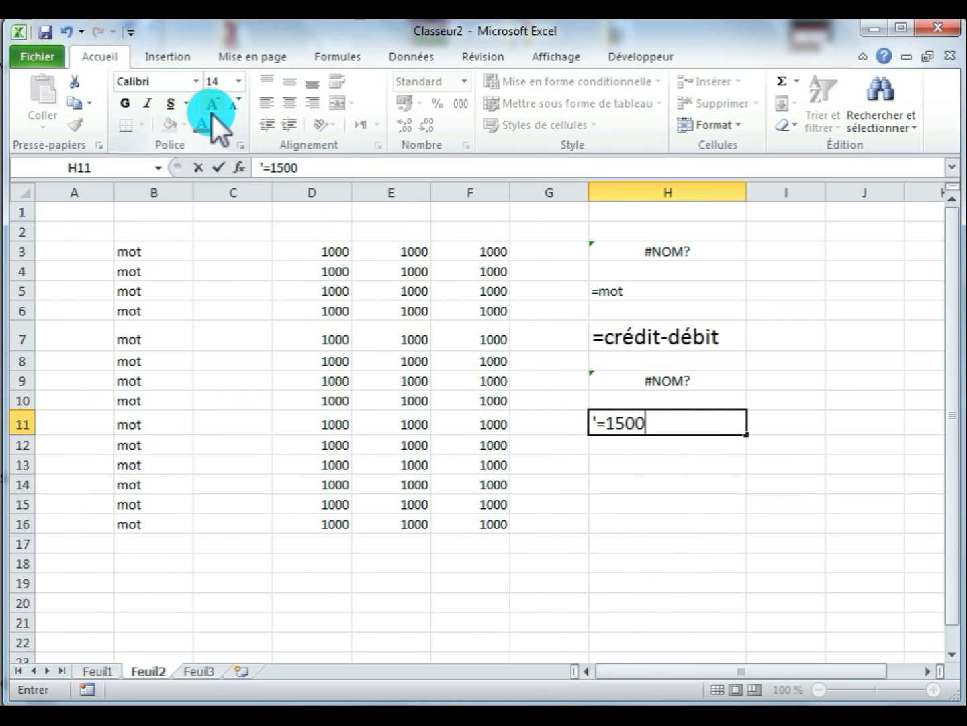
pyautogui.press('Return')
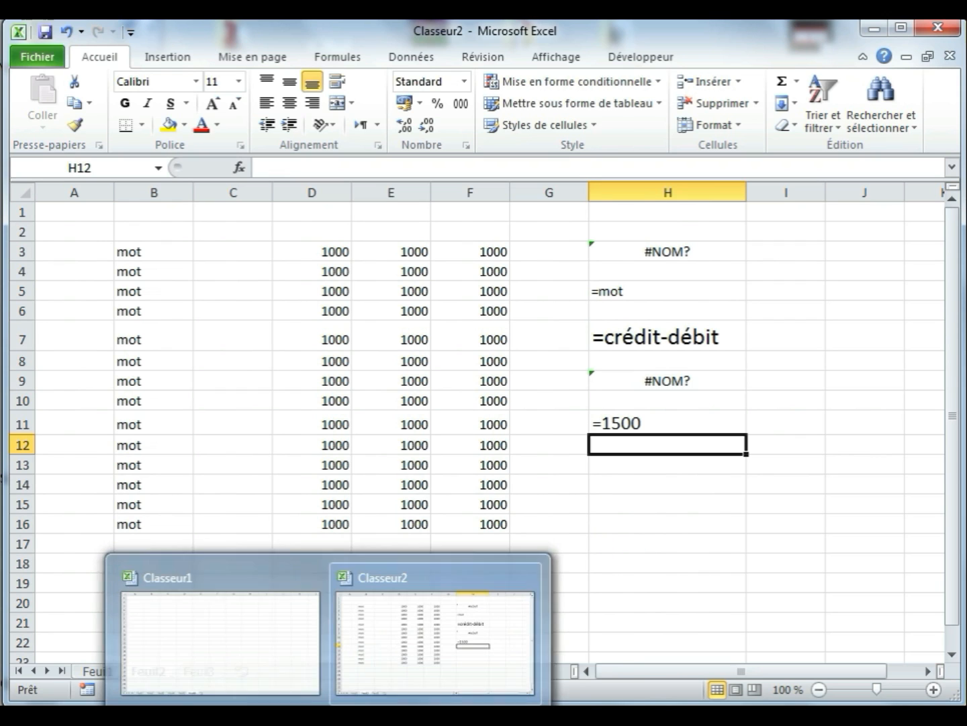
# - Switch to the Classeur1 workbook and look through its sheets Feuil1, Feuil2 and Feuil3
pyautogui.click(261, 647)
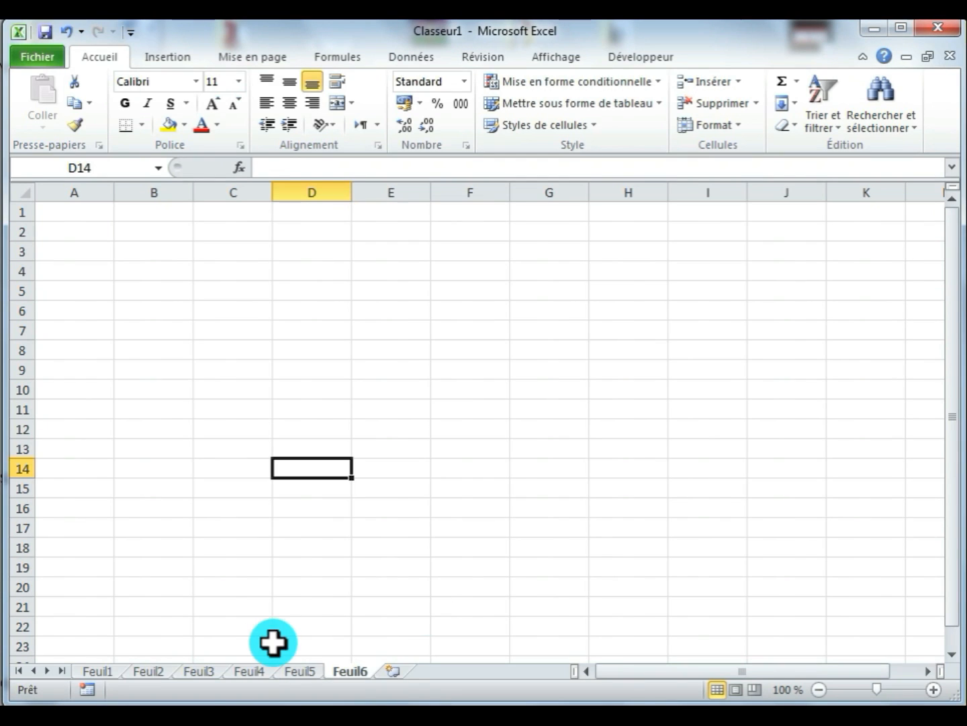
pyautogui.click(94, 670)
pyautogui.click(137, 669)
pyautogui.click(192, 671)
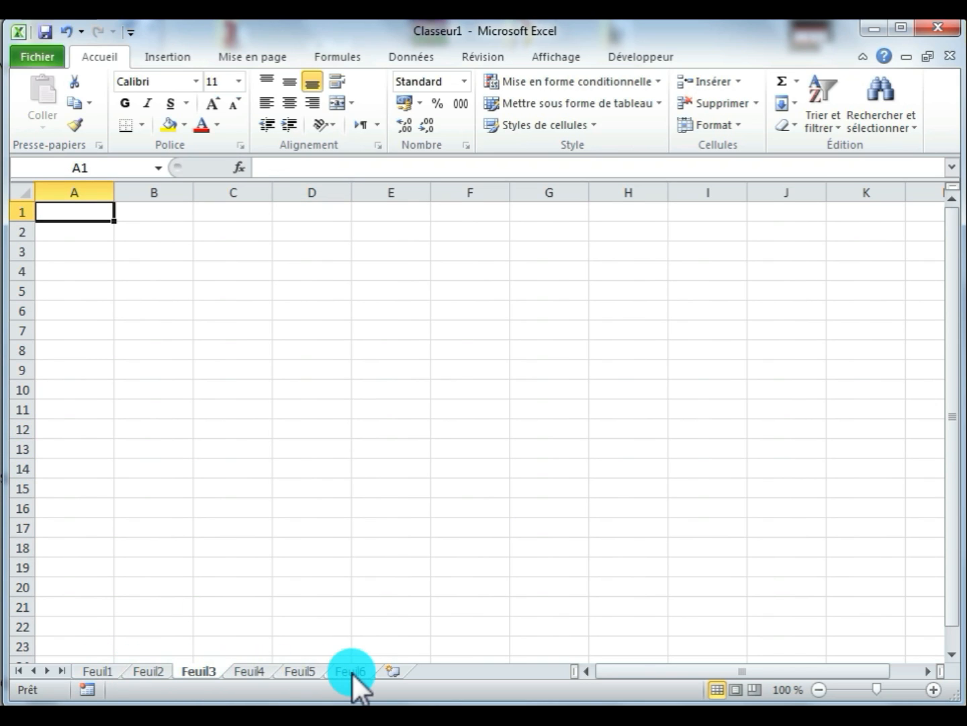
pyautogui.click(363, 446)
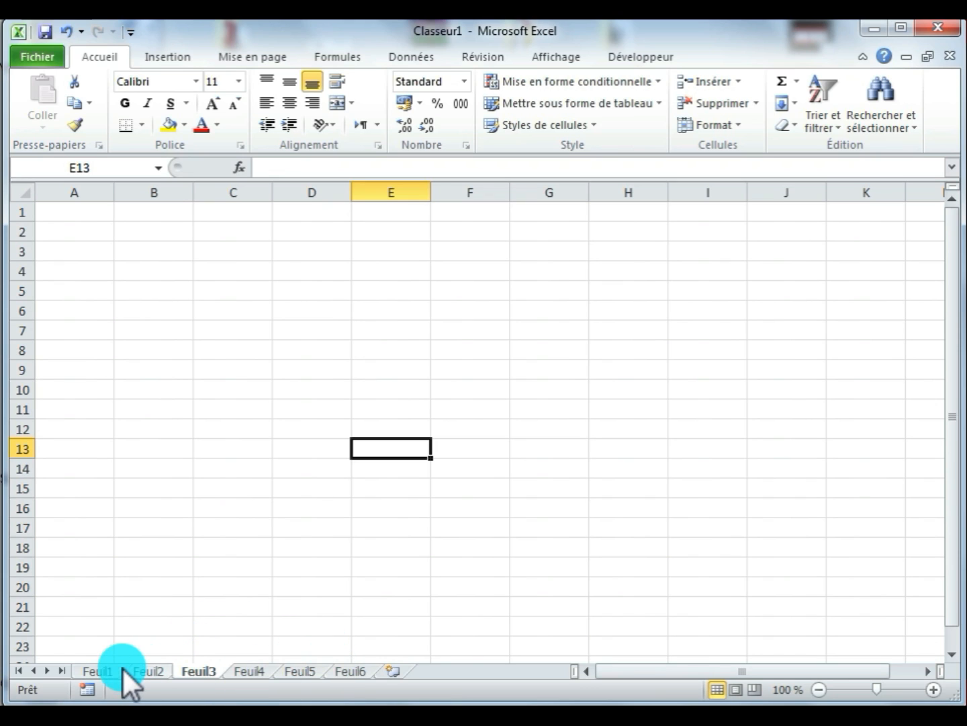
# - Group sheets Feuil1 through Feuil6 and set the font size of all their cells to 18
pyautogui.click(100, 671)
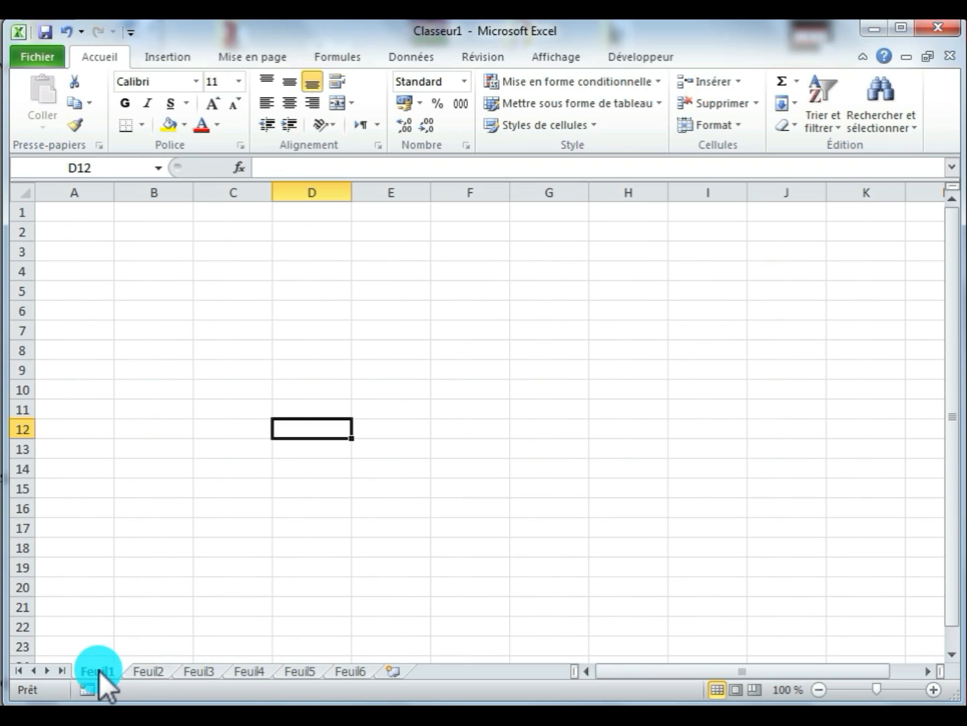
pyautogui.keyDown('shift'); pyautogui.click(343, 672); pyautogui.keyUp('shift')
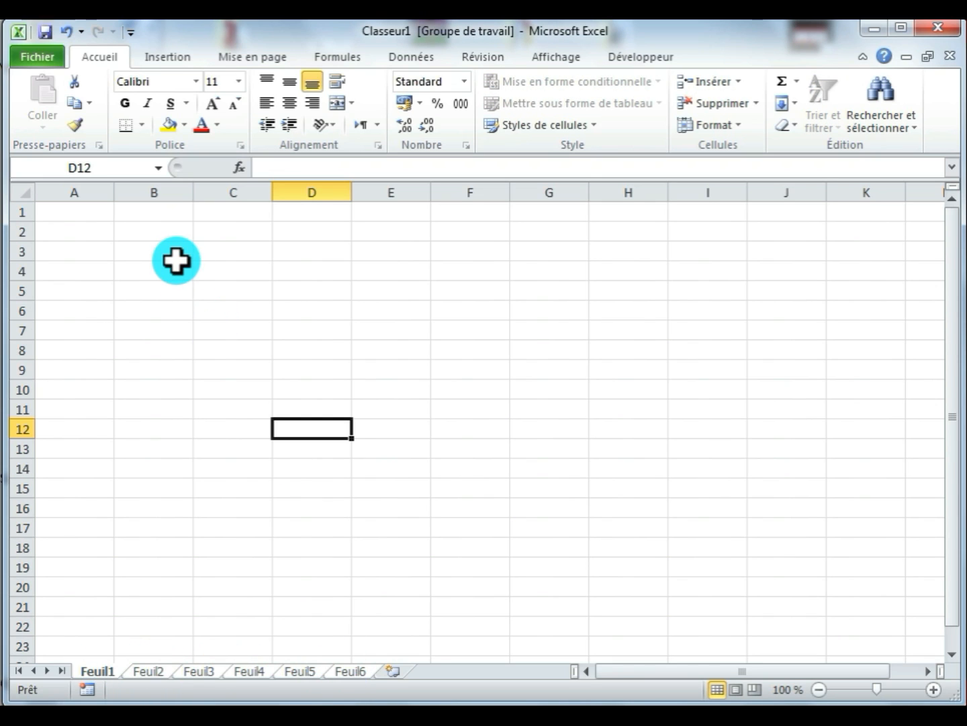
pyautogui.click(23, 191)
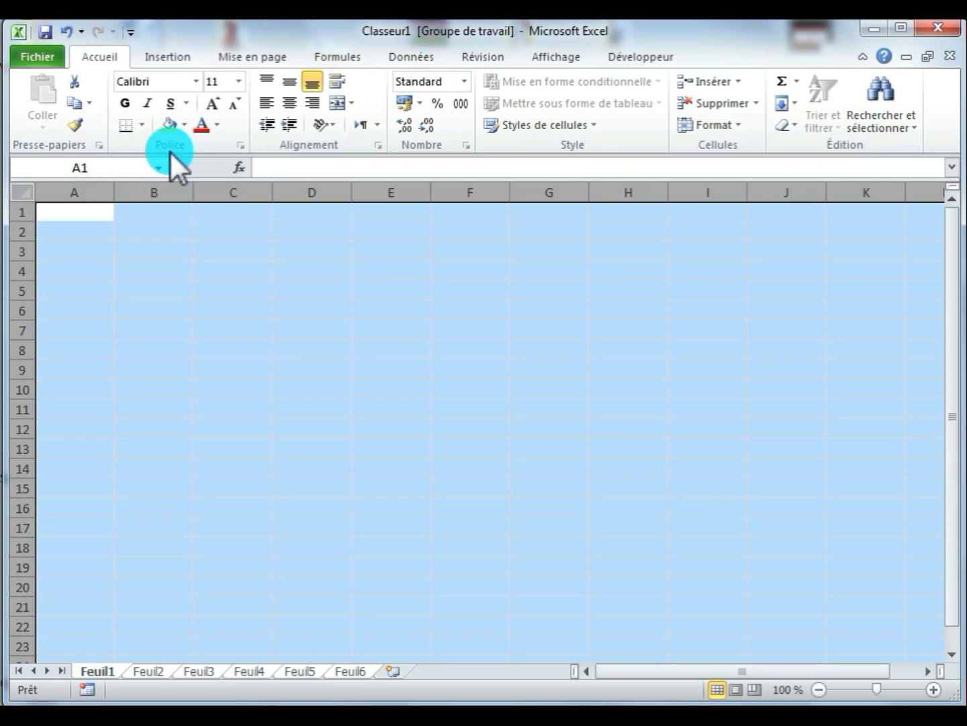
pyautogui.click(212, 104)
pyautogui.click(212, 103)
pyautogui.click(212, 104)
pyautogui.click(213, 104)
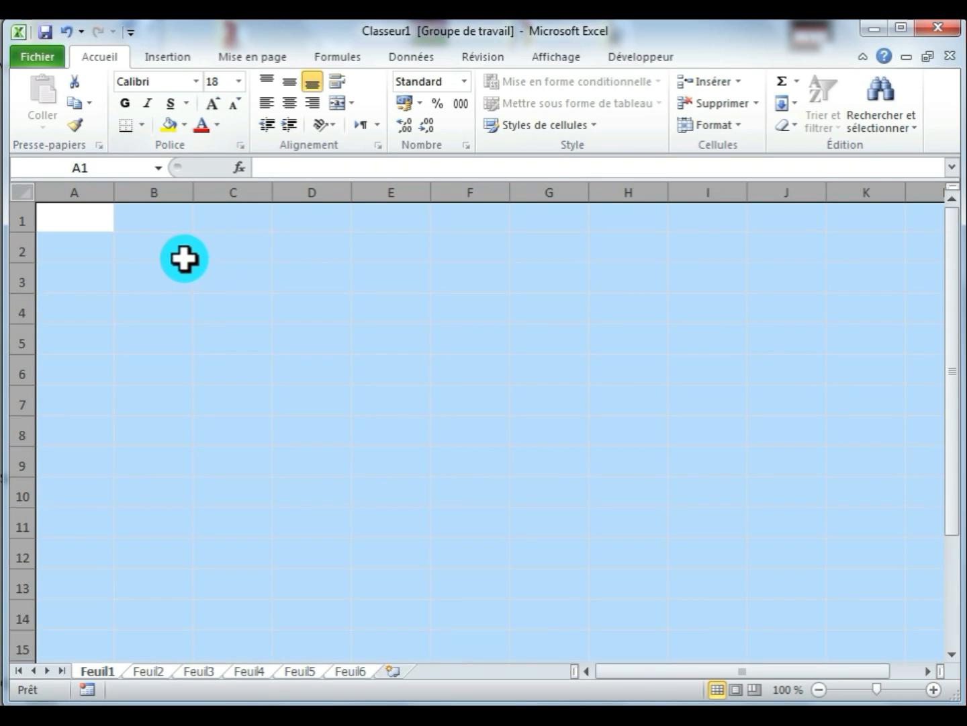
# - Enter the headers Mois, crédit, débit and solde in cells B2 to E2 of the grouped sheets
pyautogui.click(184, 258)
pyautogui.write('Mois')
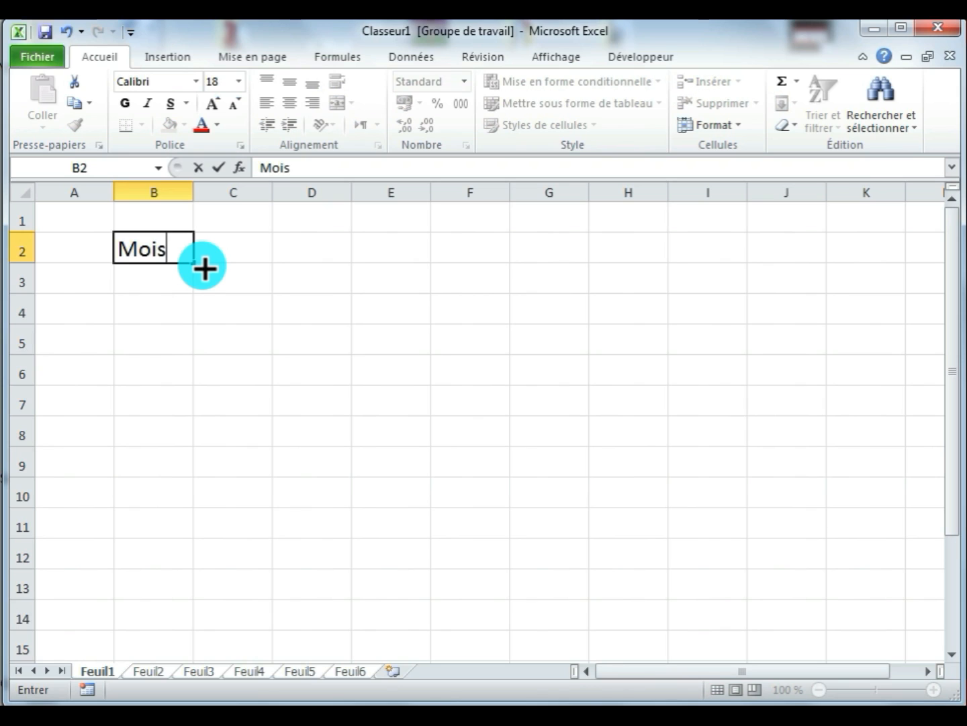
pyautogui.press('Tab')
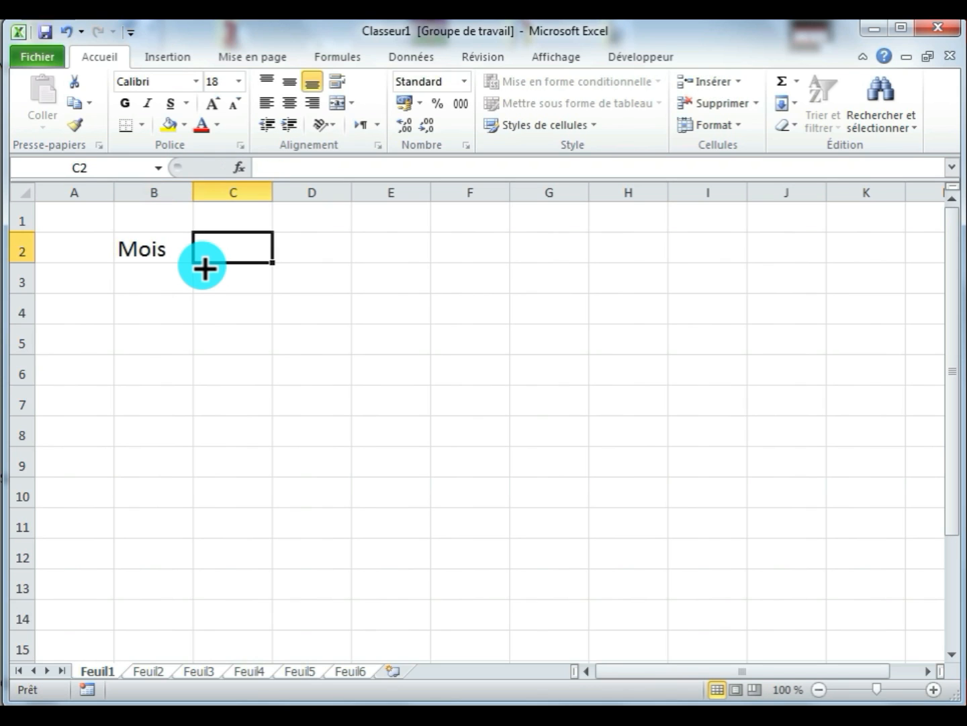
pyautogui.write('crédi')
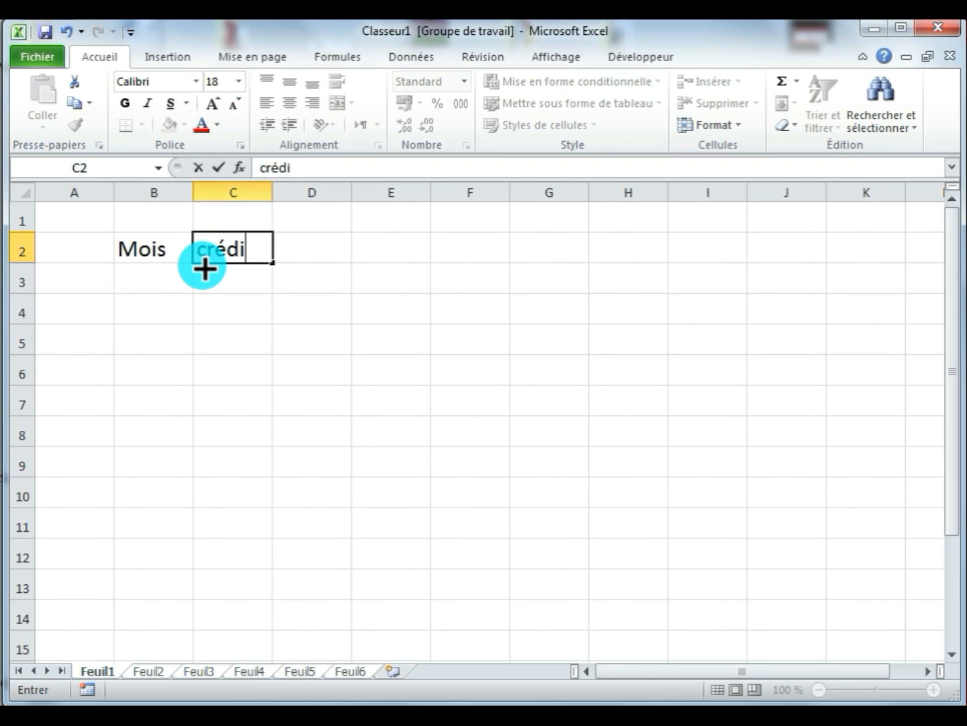
pyautogui.write('t')
pyautogui.press('Tab')
pyautogui.write('d')
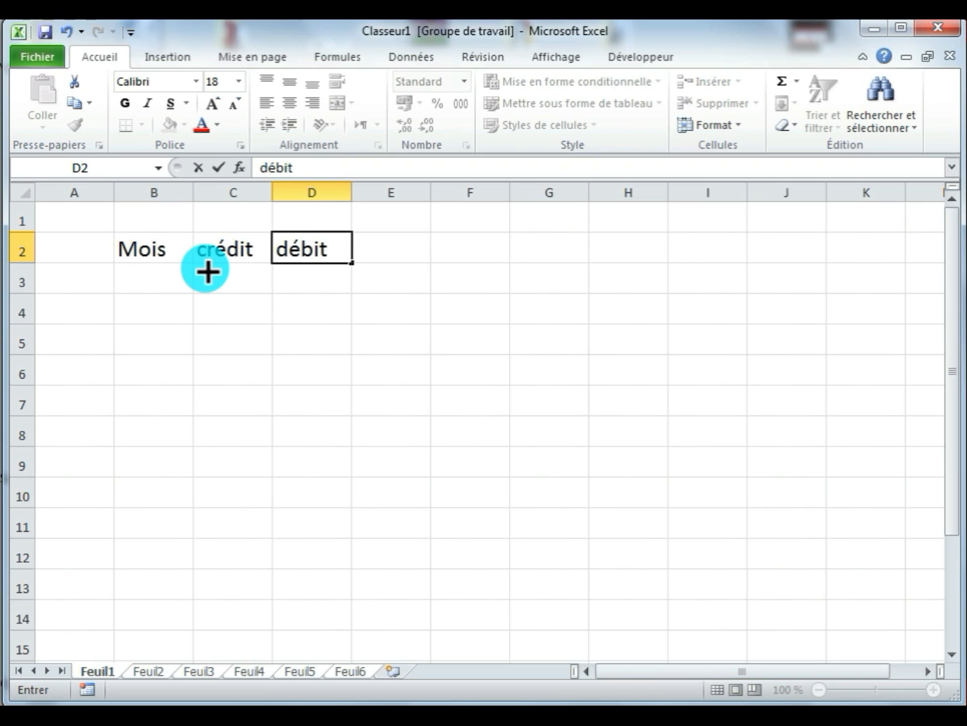
pyautogui.press('Tab')
pyautogui.write('s')
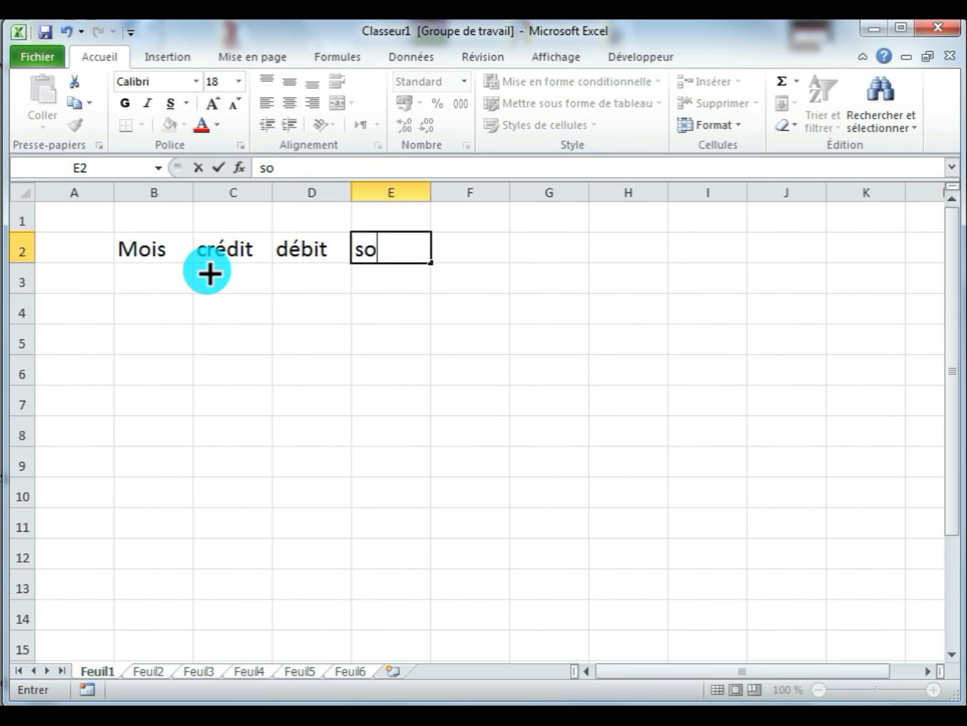
pyautogui.click(235, 377)
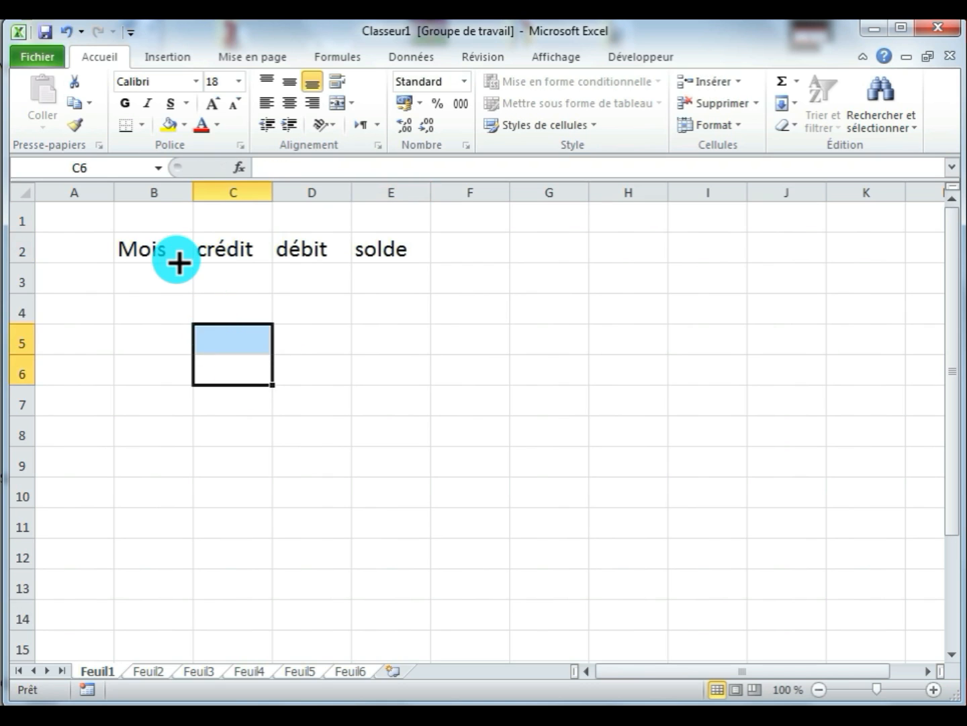
# - Apply all borders to the range B2:E8 on the grouped sheets
pyautogui.moveTo(154, 250); pyautogui.dragTo(386, 434)
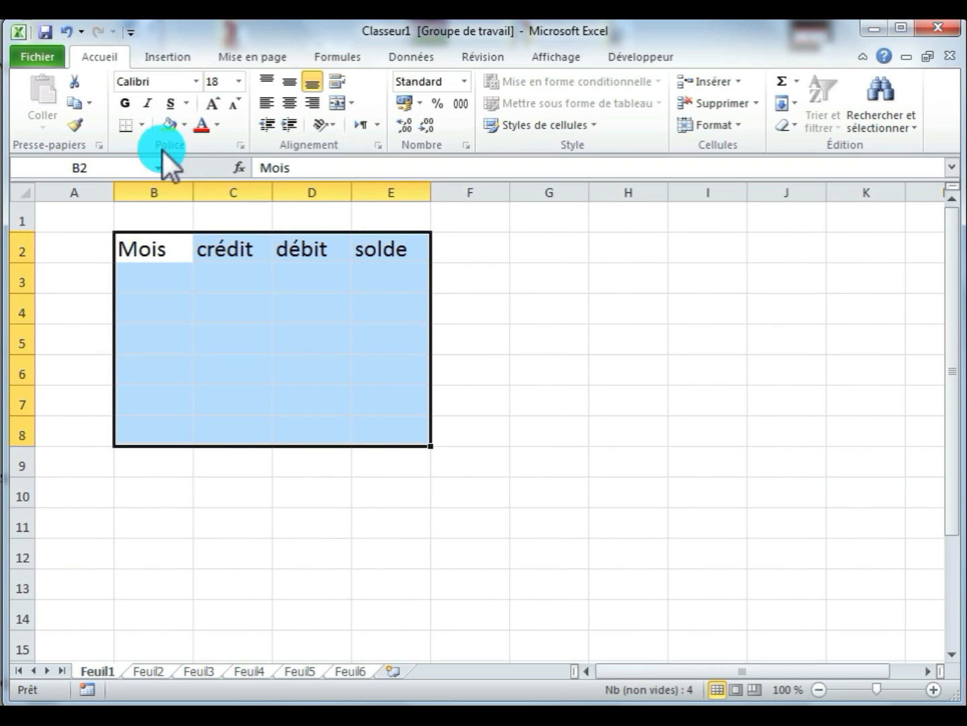
pyautogui.click(143, 125)
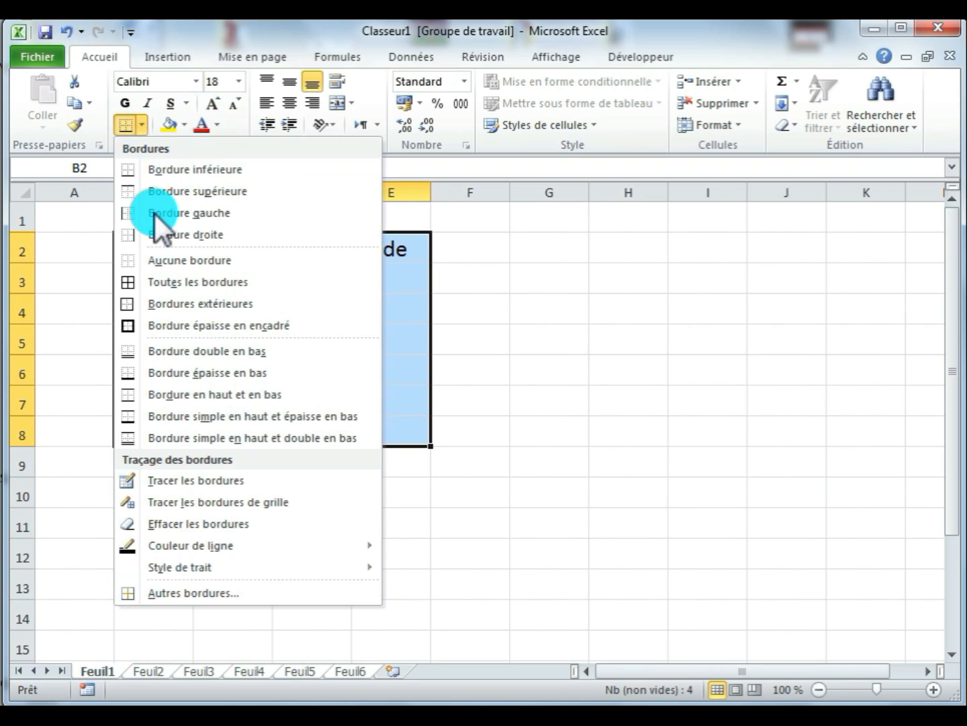
pyautogui.click(167, 280)
pyautogui.click(368, 387)
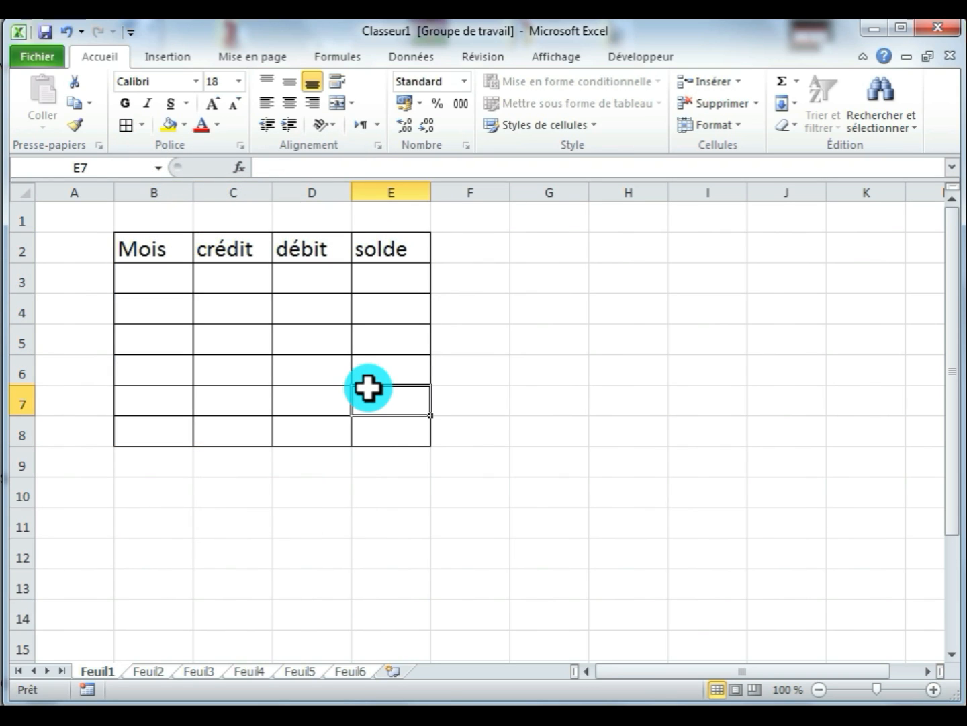
# - Ungroup the sheets and check the table on Feuil1, Feuil2 and Feuil3
pyautogui.rightClick(203, 673)
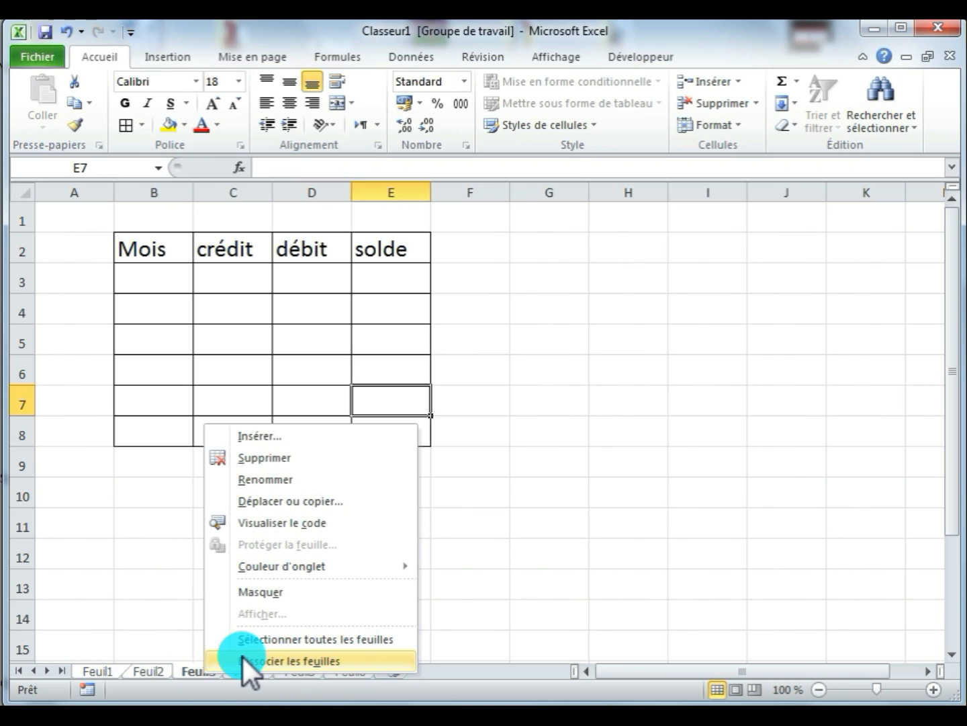
pyautogui.click(366, 660)
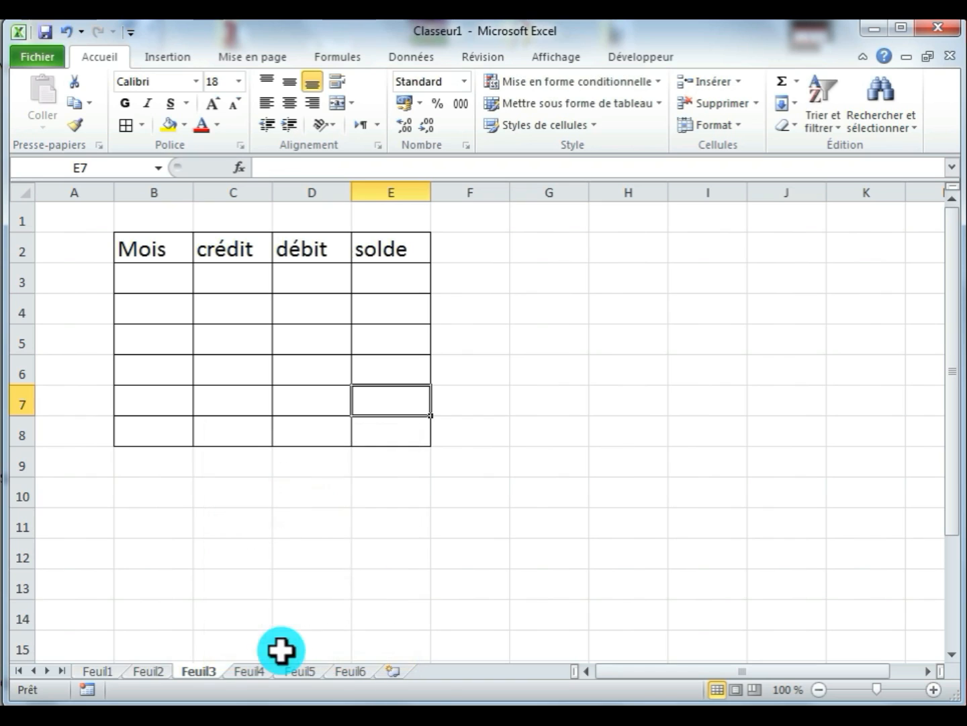
pyautogui.click(109, 671)
pyautogui.click(143, 673)
pyautogui.click(199, 671)
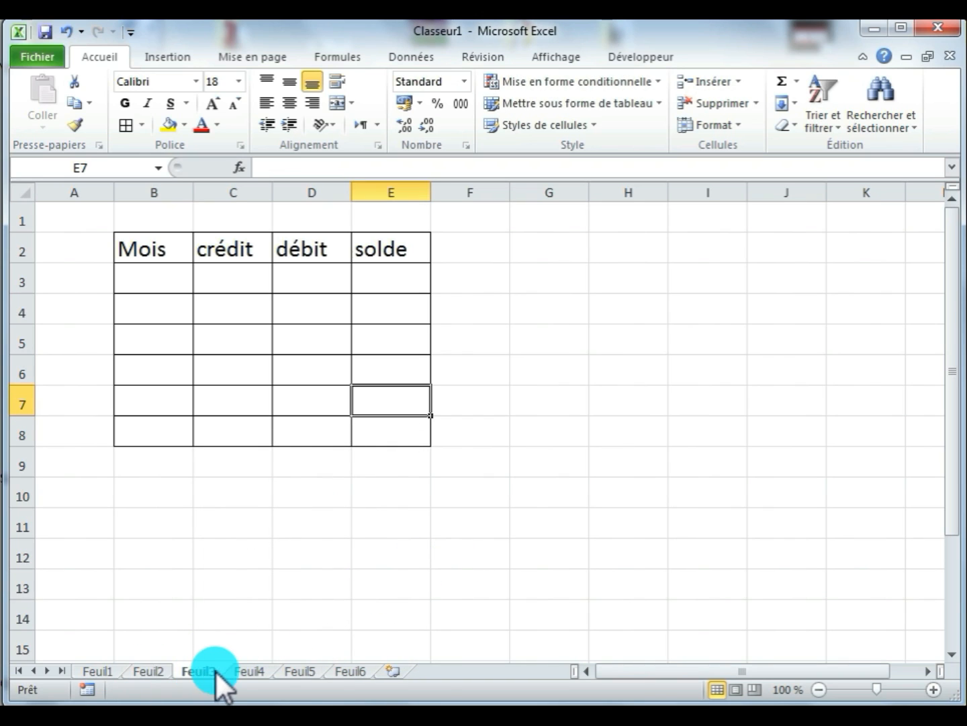
# - On Feuil1, enter Janvier in cell B3 and fill the month series down to B8
pyautogui.click(112, 666)
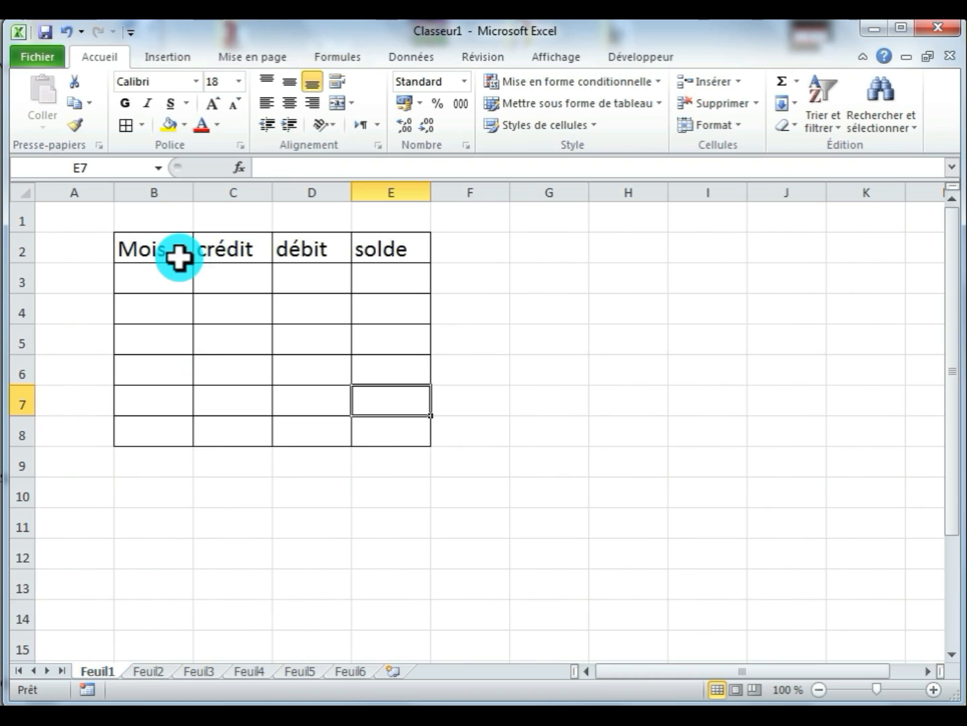
pyautogui.click(160, 282)
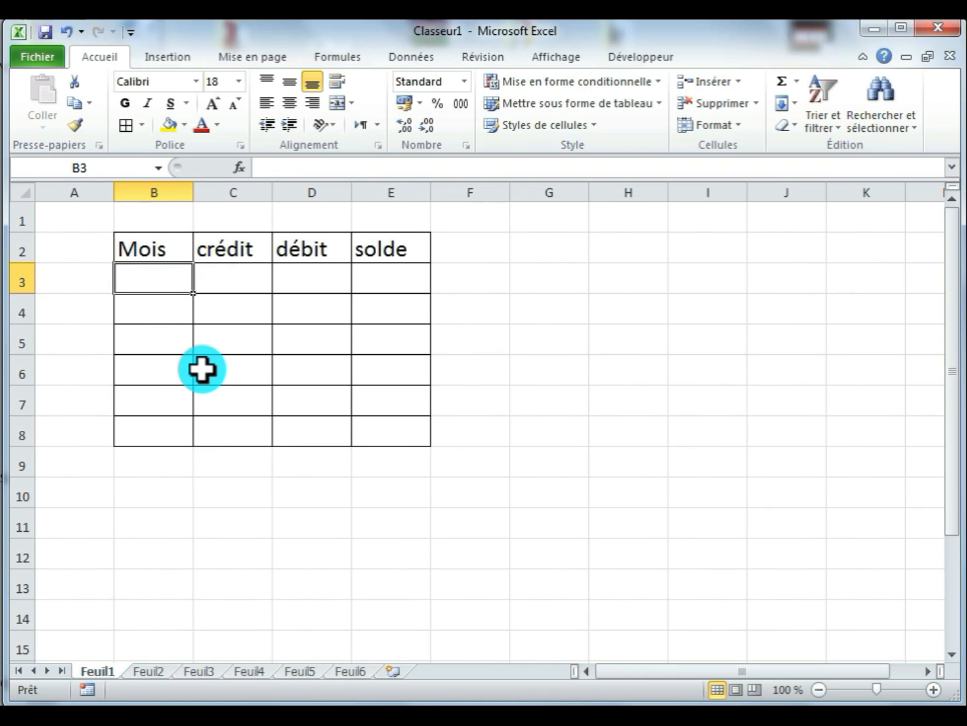
pyautogui.write('Janvier')
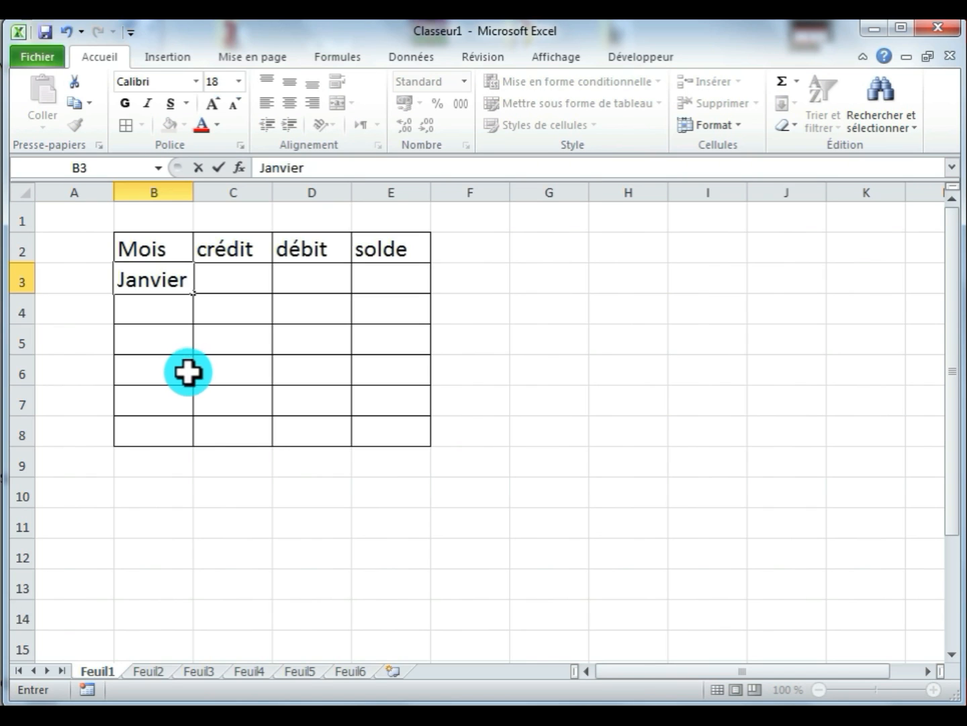
pyautogui.click(191, 370)
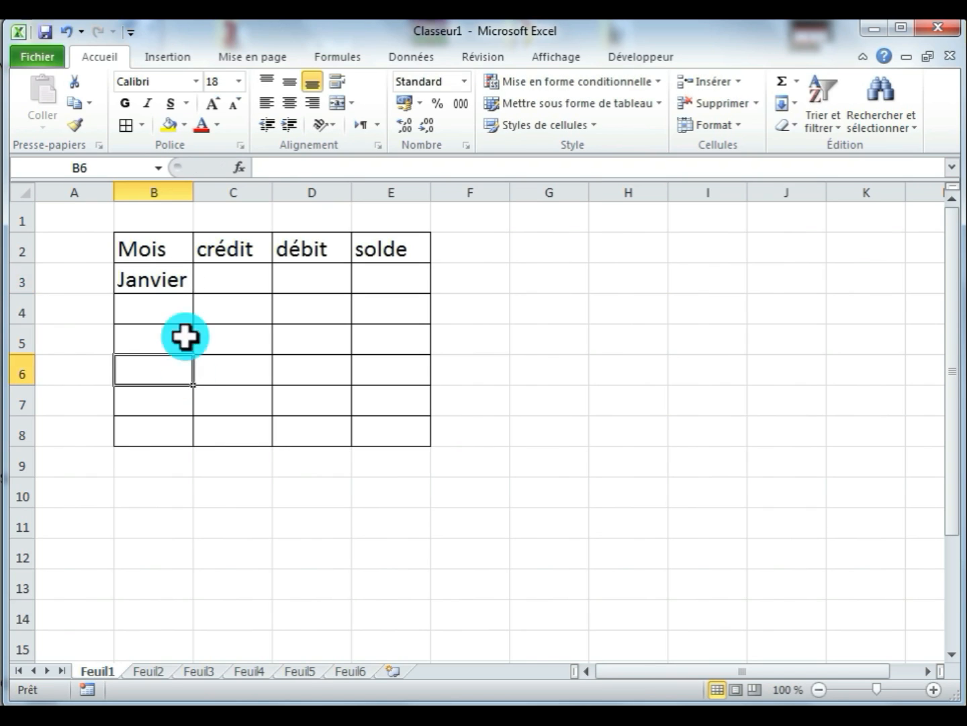
pyautogui.click(185, 286)
pyautogui.moveTo(197, 298); pyautogui.dragTo(194, 447)
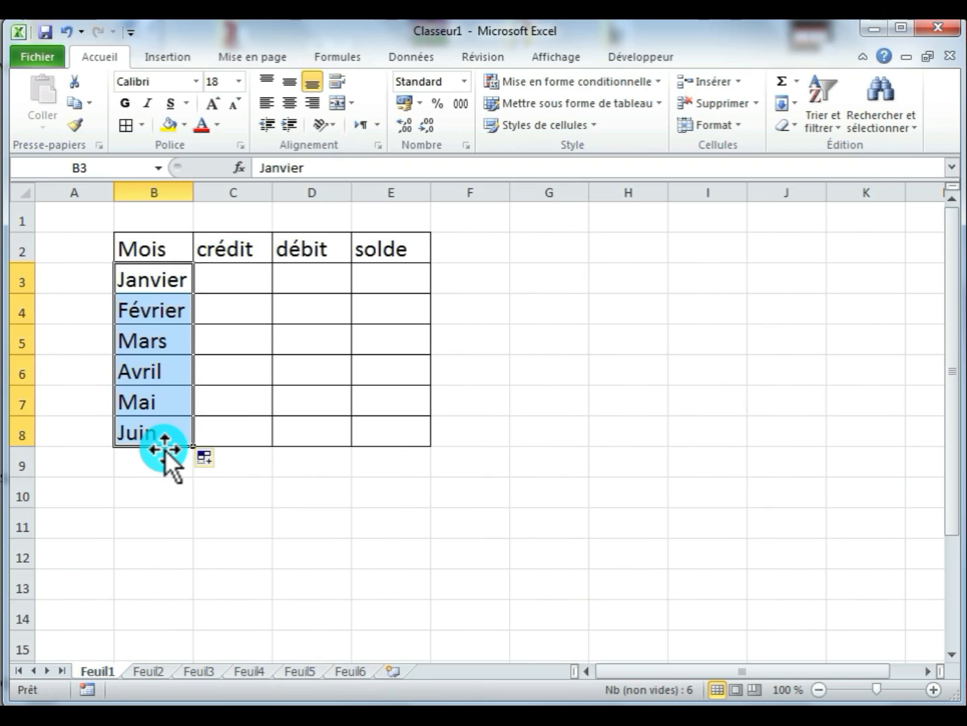
# - On Feuil2, enter juin in cell B3 and fill the month series down to B8
pyautogui.click(149, 670)
pyautogui.click(158, 275)
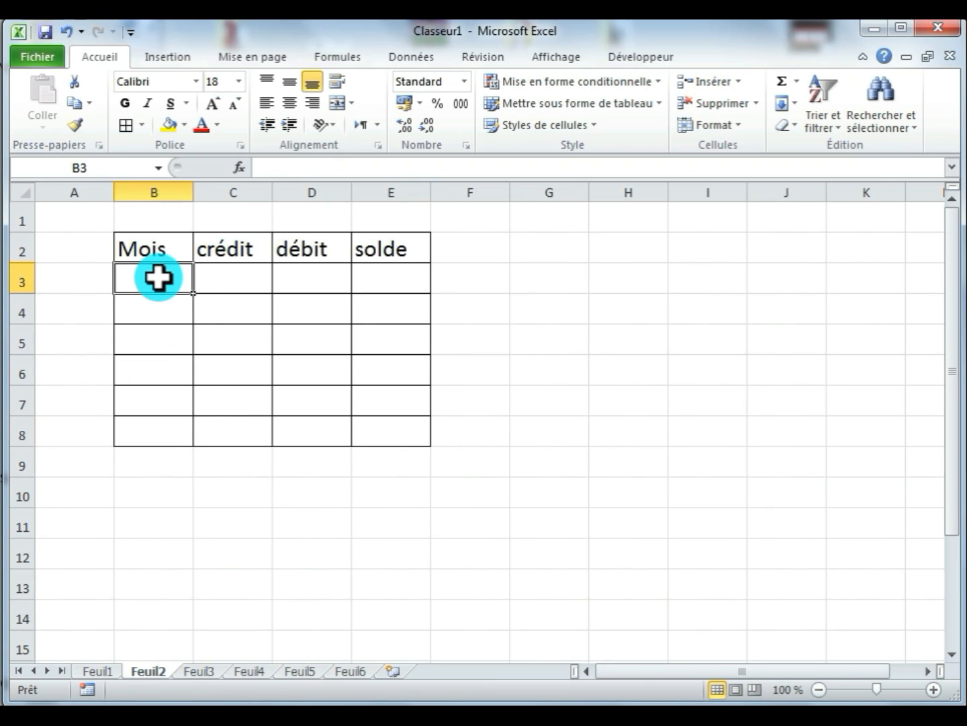
pyautogui.write('juin')
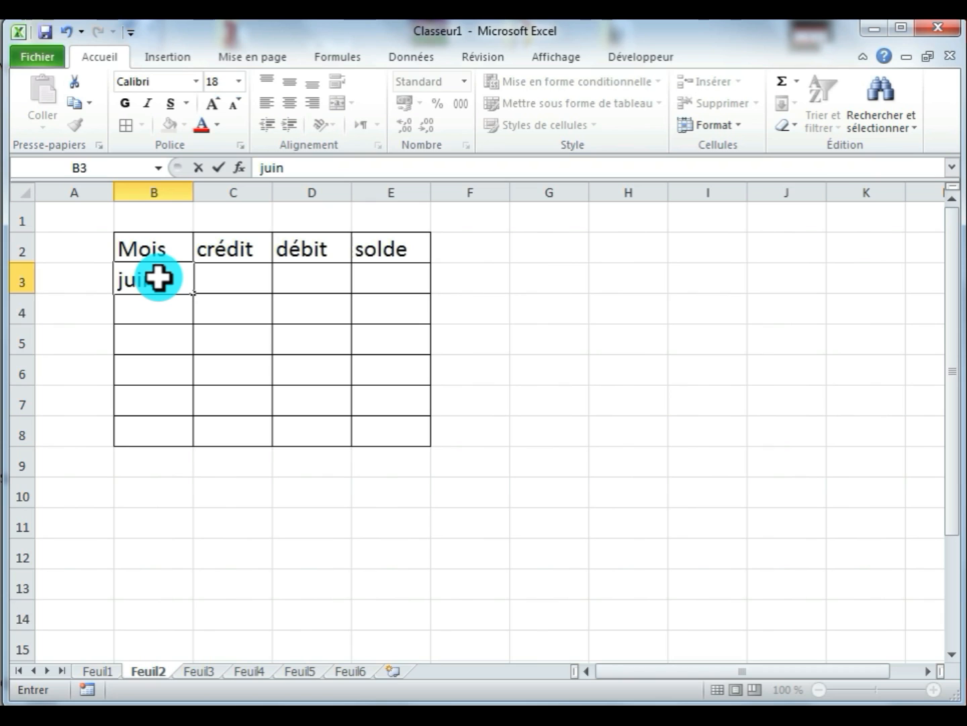
pyautogui.press('Return')
pyautogui.click(177, 287)
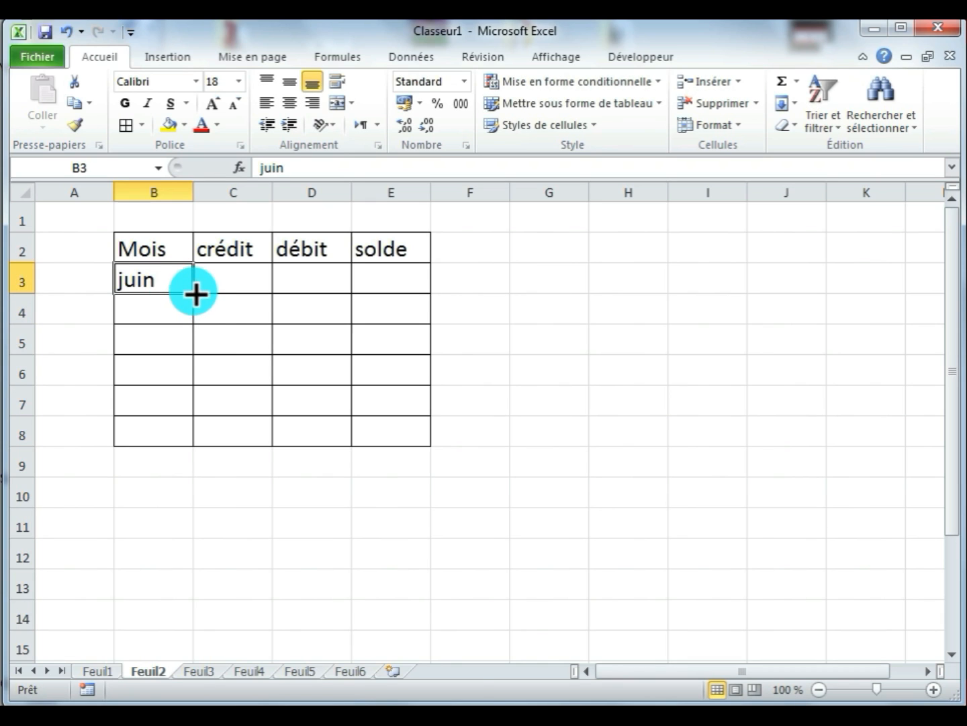
pyautogui.moveTo(196, 294); pyautogui.dragTo(190, 446)
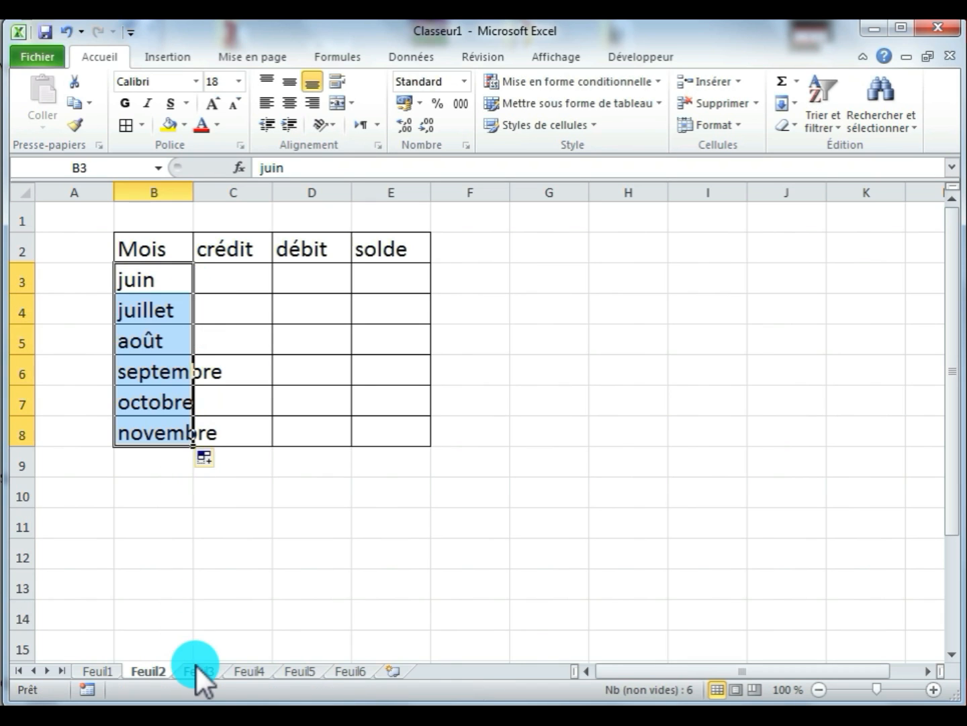
# - On Feuil3, enter mars in cell B3 and fill the month series down to B8
pyautogui.click(197, 669)
pyautogui.click(154, 281)
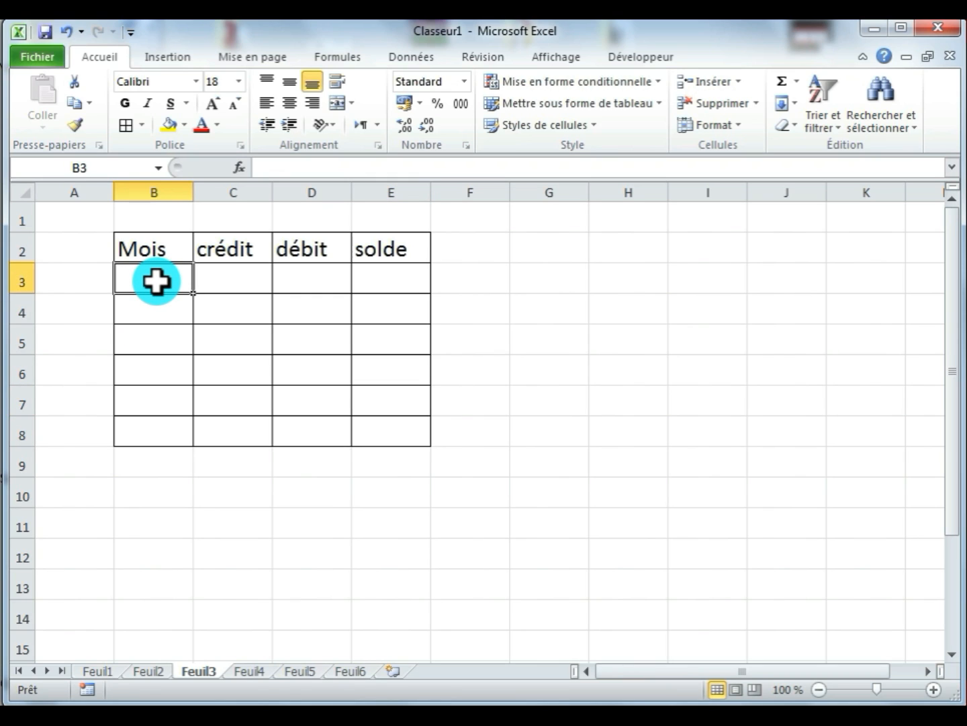
pyautogui.write('mars')
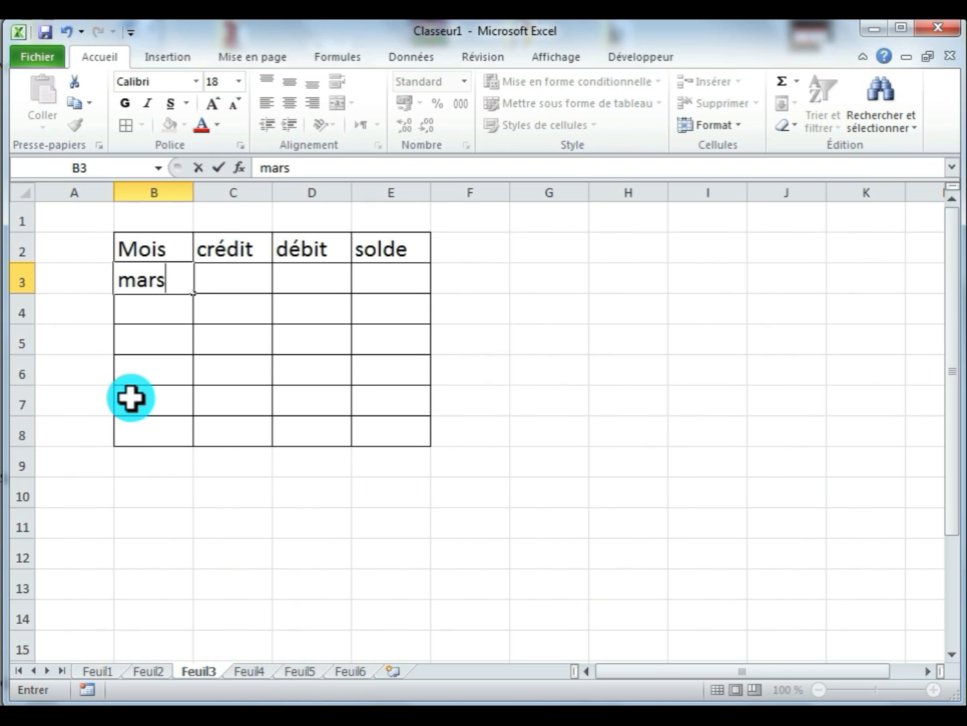
pyautogui.moveTo(131, 396); pyautogui.dragTo(138, 375)
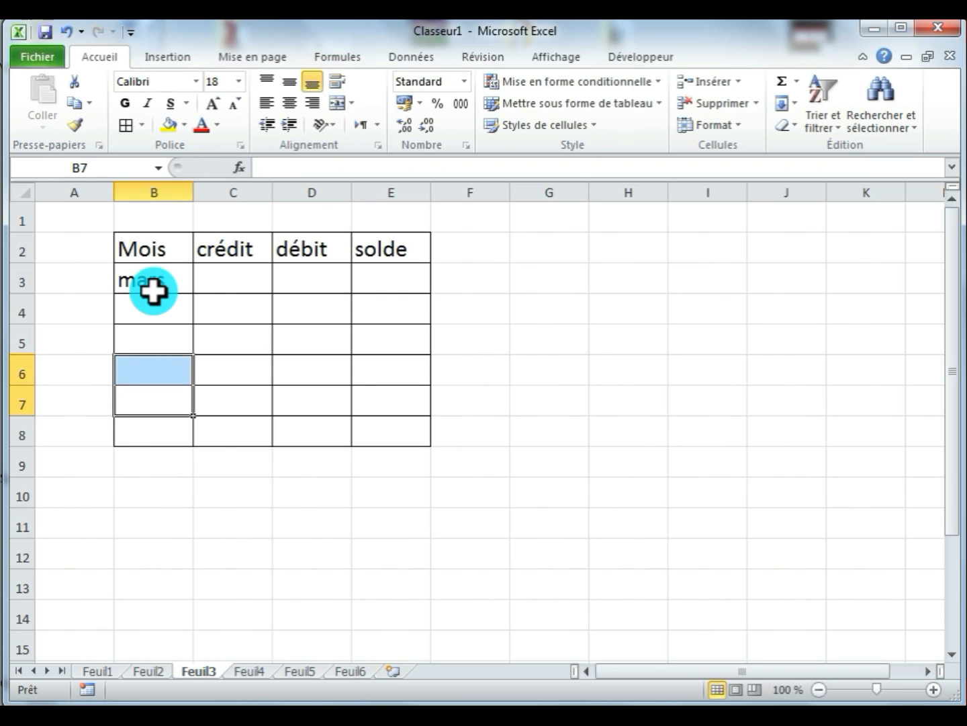
pyautogui.click(154, 281)
pyautogui.moveTo(195, 293); pyautogui.dragTo(205, 447)
# - Review the tables on each sheet from Feuil1 to Feuil6
pyautogui.click(101, 670)
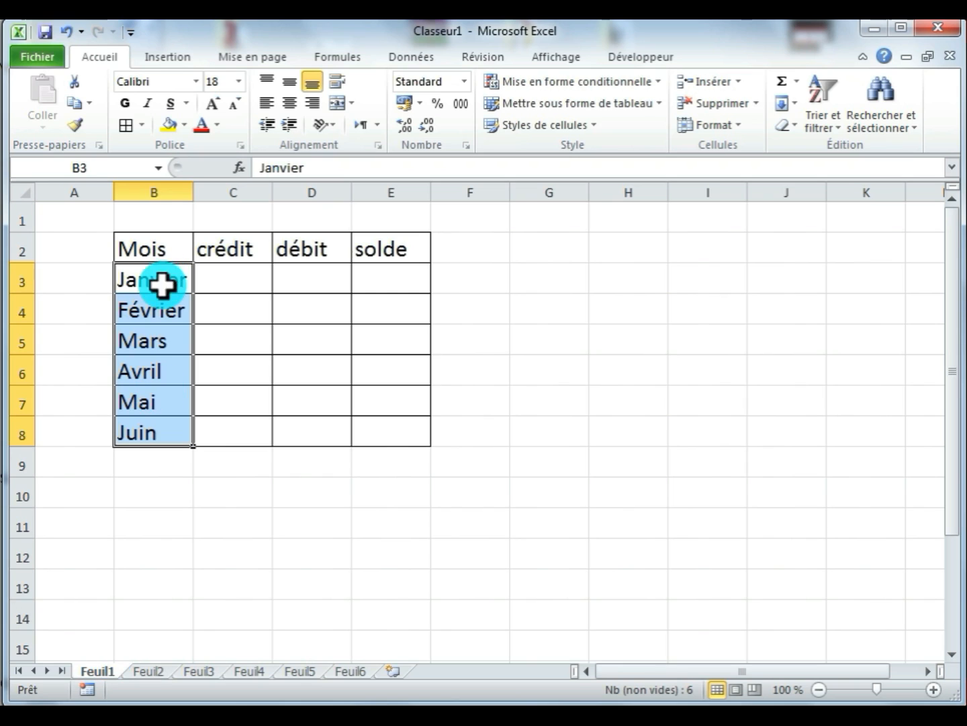
pyautogui.click(152, 671)
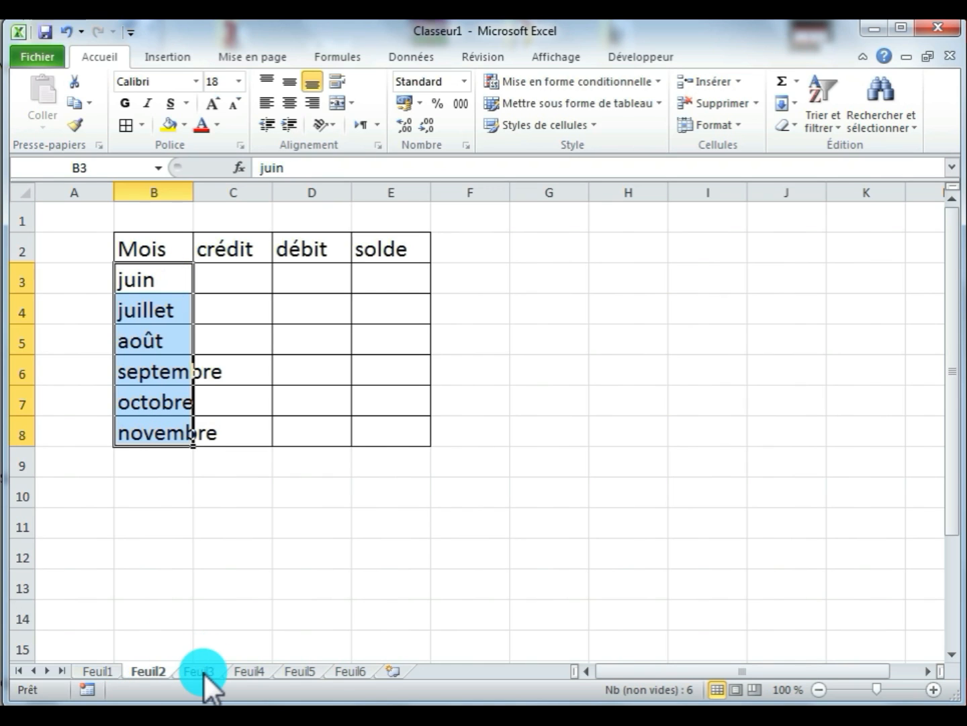
pyautogui.click(203, 671)
pyautogui.click(250, 672)
pyautogui.click(316, 670)
pyautogui.click(357, 670)
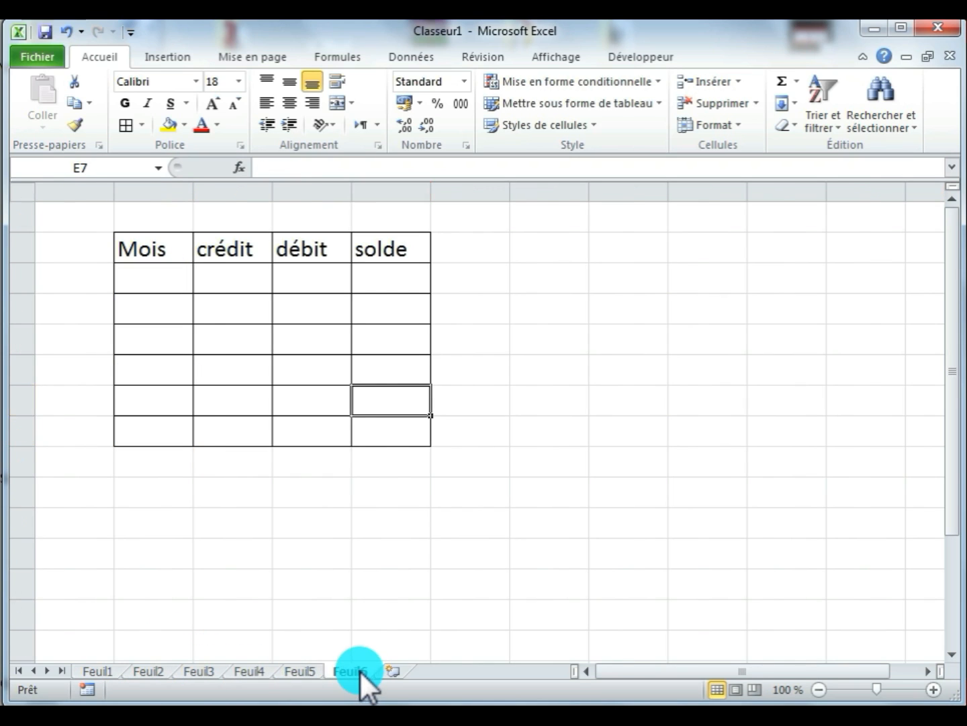
# - On Feuil1, enter the crédit amounts 1500, 1222 and 3000 in cells C3 to C5
pyautogui.click(107, 667)
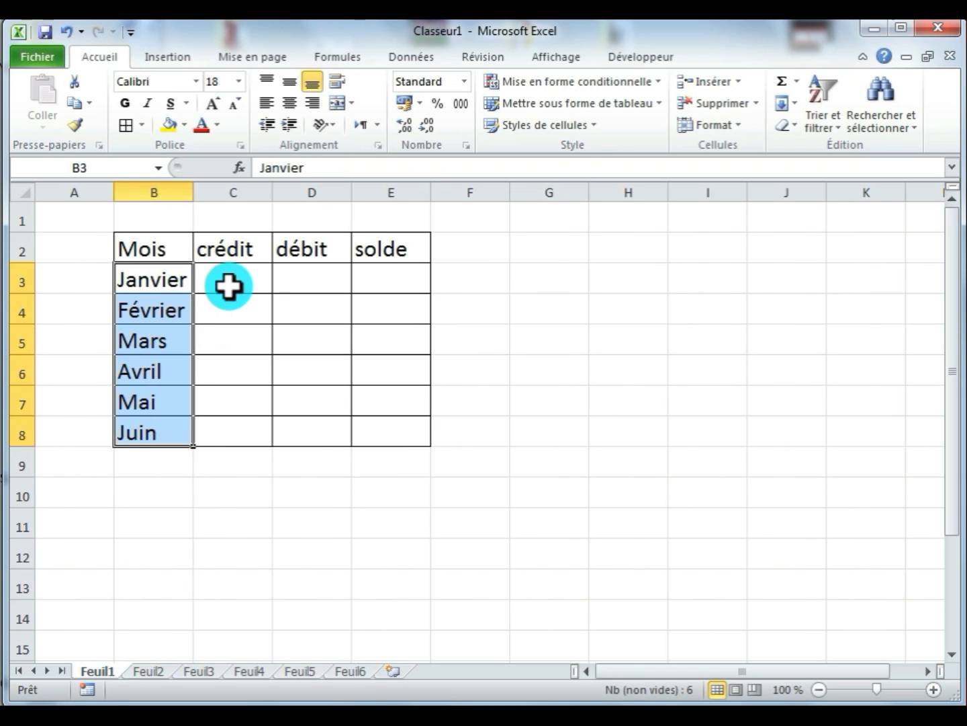
pyautogui.click(227, 281)
pyautogui.write('1500')
pyautogui.press('Return')
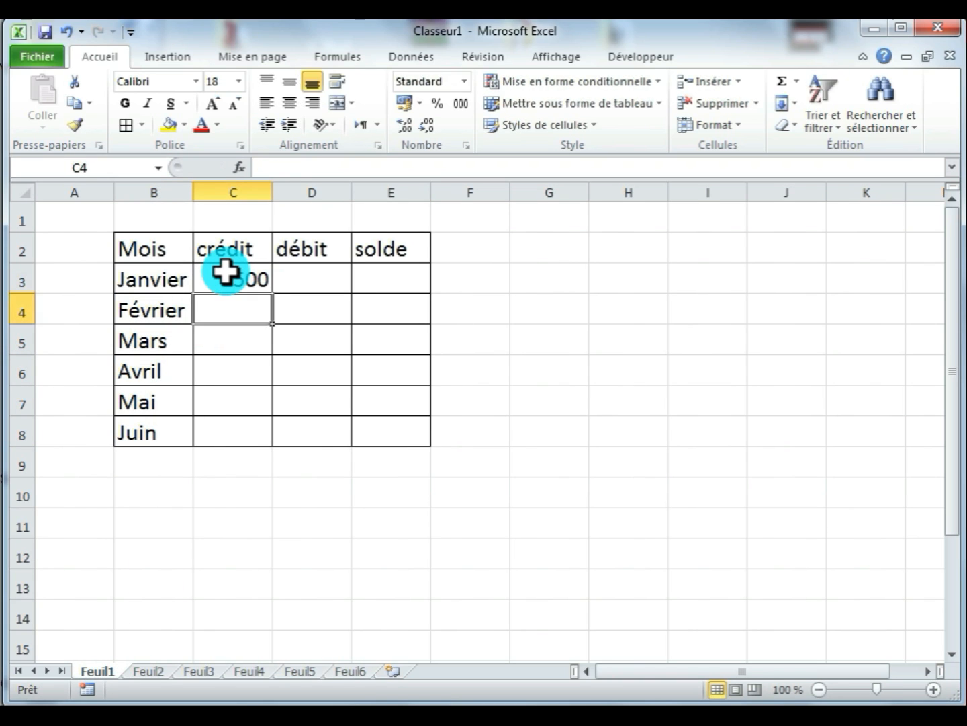
pyautogui.write('1222')
pyautogui.press('Return')
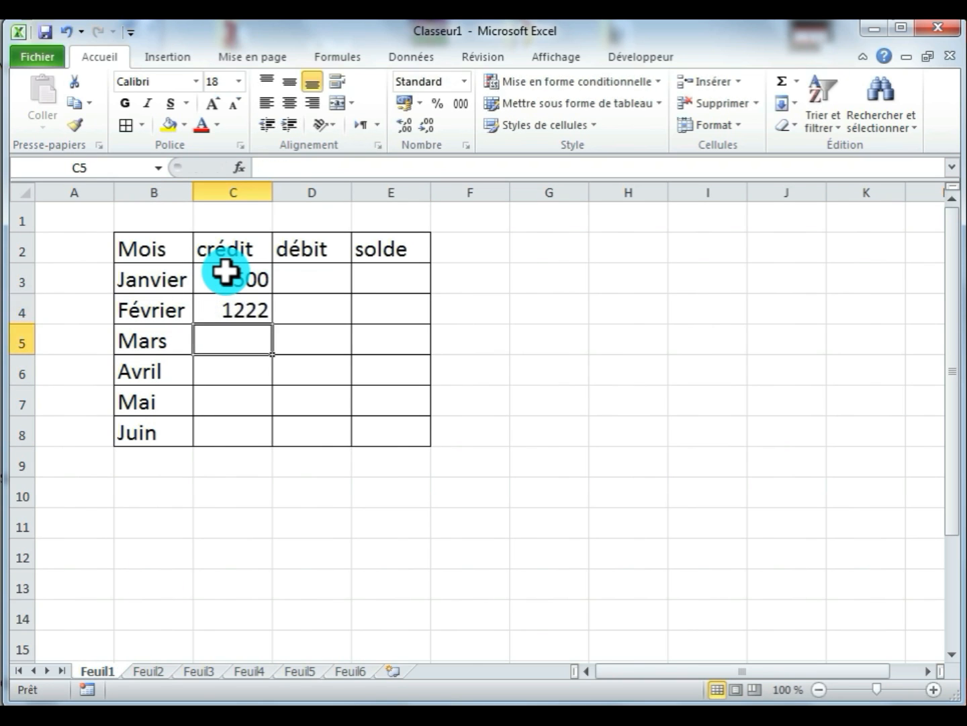
pyautogui.write('3000')
pyautogui.press('Return')
pyautogui.press('Return')
pyautogui.write('4000')
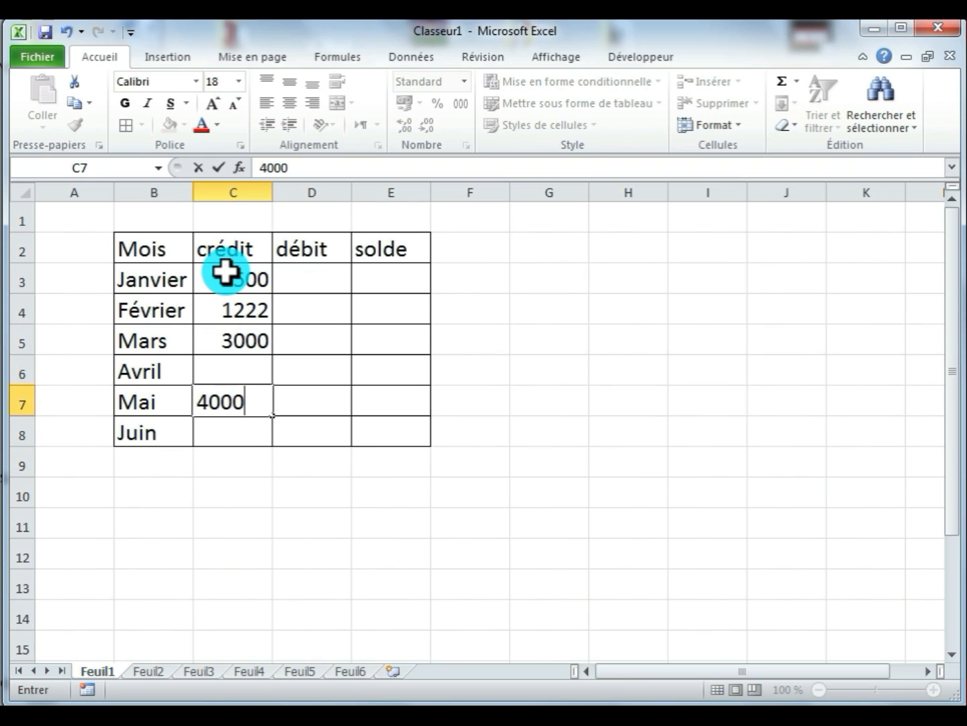
pyautogui.press('Return')
pyautogui.press('Up')
pyautogui.press('Up')
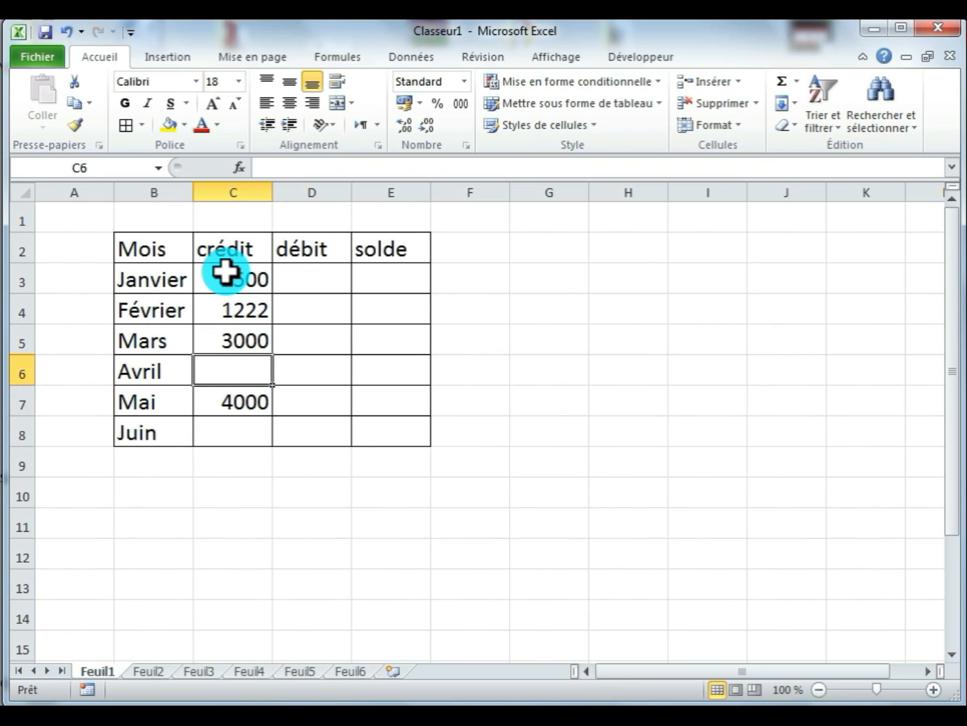
# - Enter the crédit amounts 500, 3000 and 200 in cells C6 to C8
pyautogui.write('500')
pyautogui.press('Return')
pyautogui.write('30')
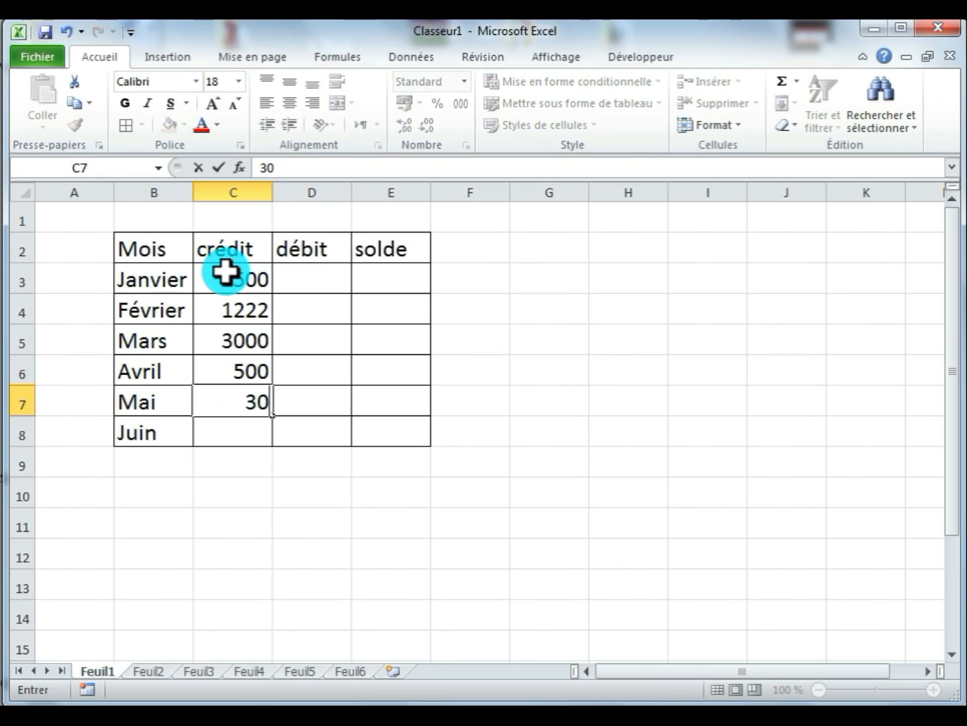
pyautogui.press('Return')
pyautogui.write('200')
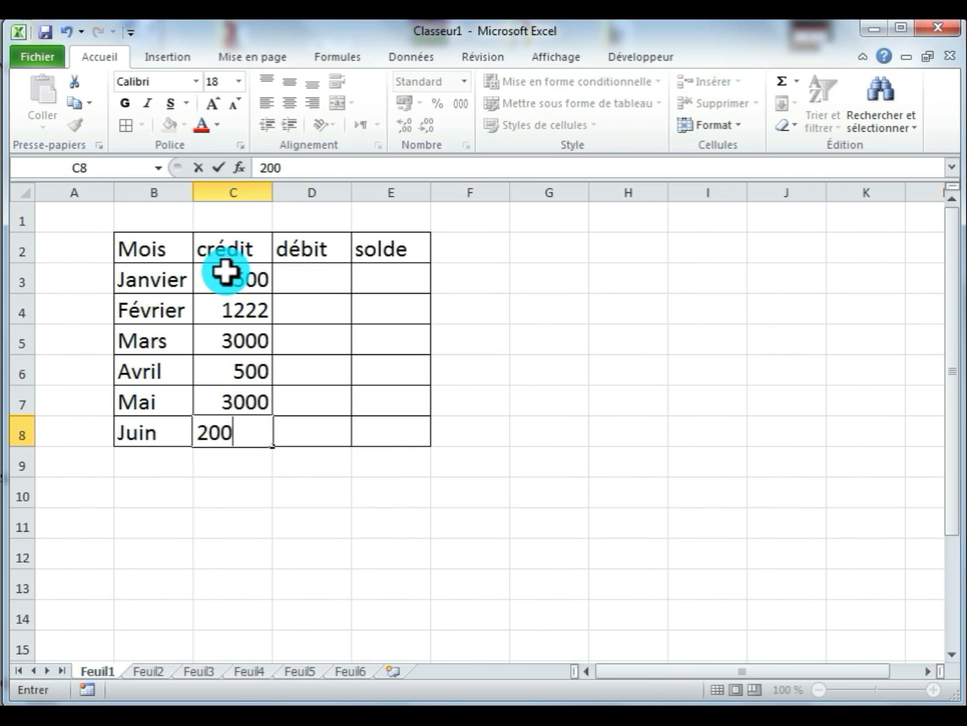
pyautogui.press('Return')
# - Check the header row on Feuil2 and group the sheets from Feuil1 to Feuil6
pyautogui.click(150, 670)
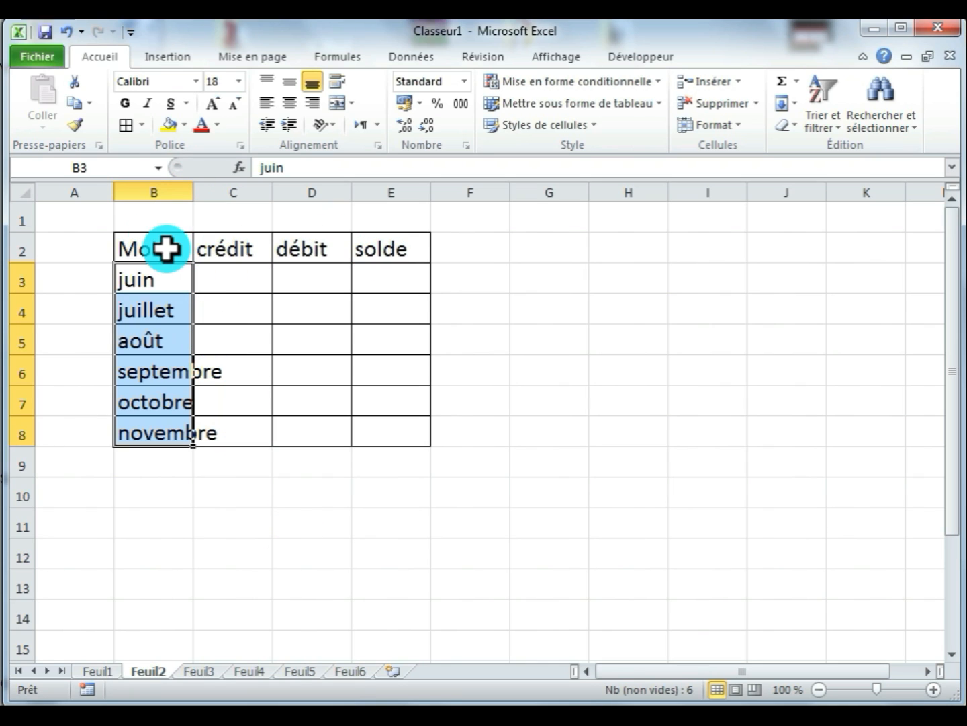
pyautogui.moveTo(160, 250); pyautogui.dragTo(377, 248)
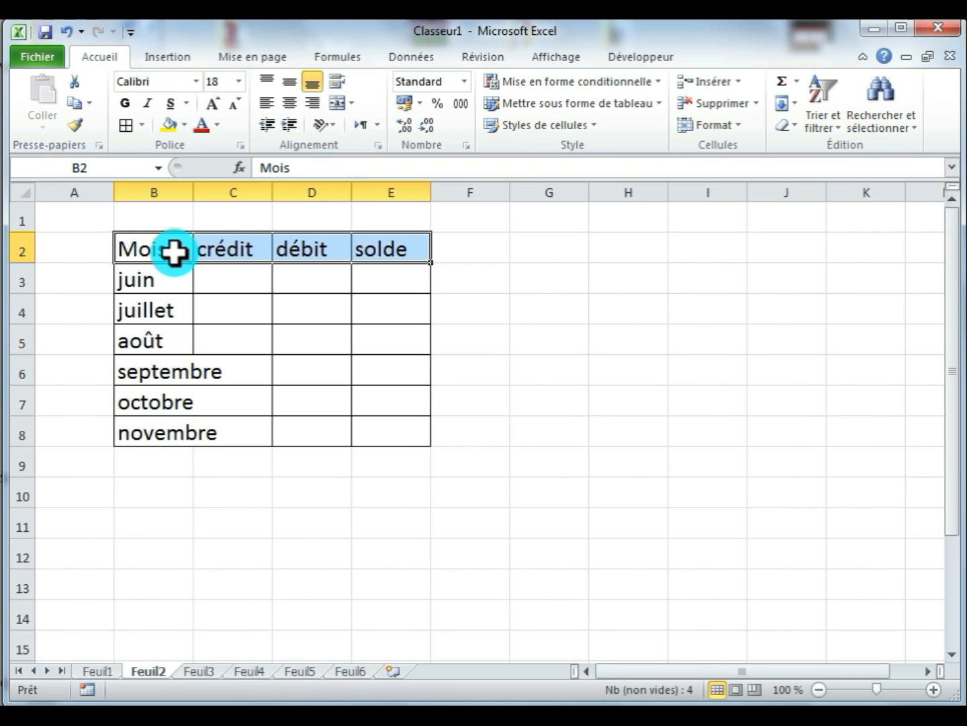
pyautogui.click(245, 498)
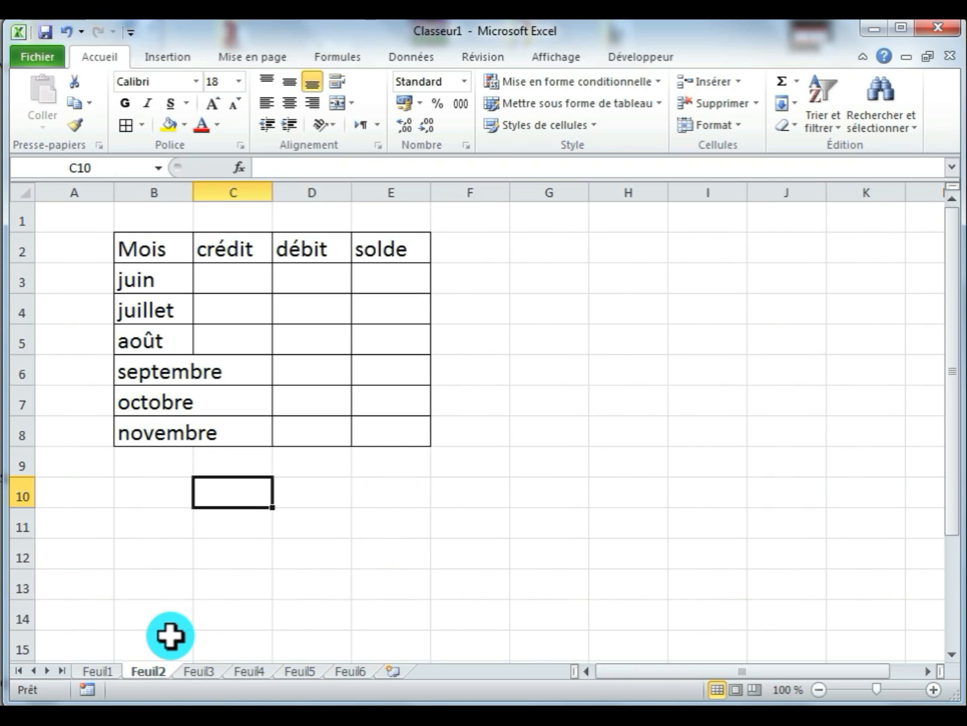
pyautogui.click(98, 671)
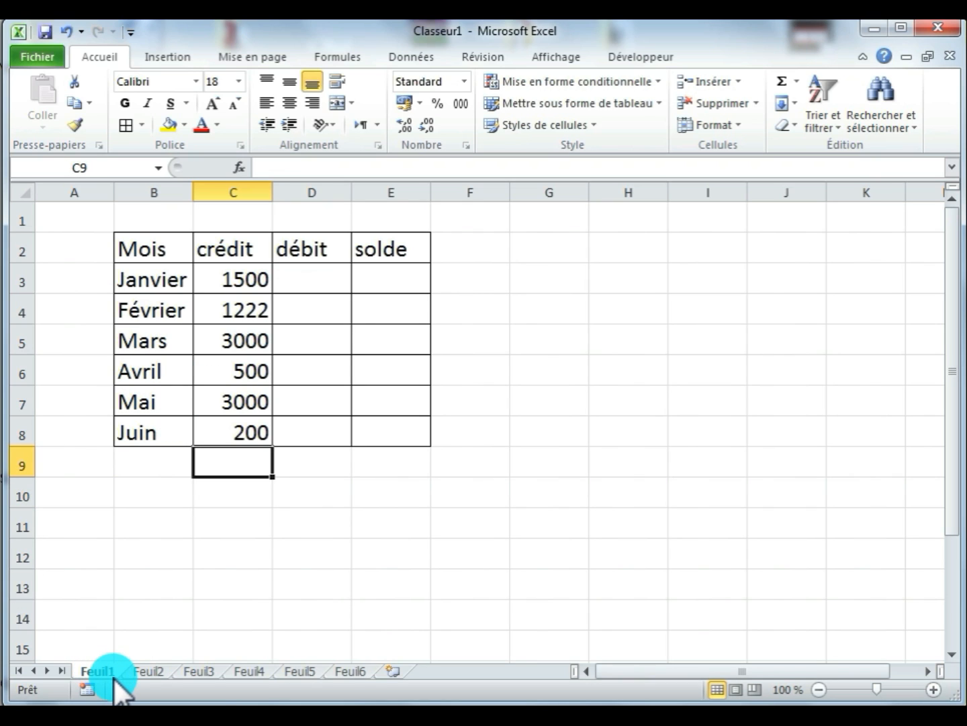
pyautogui.keyDown('shift'); pyautogui.click(343, 670); pyautogui.keyUp('shift')
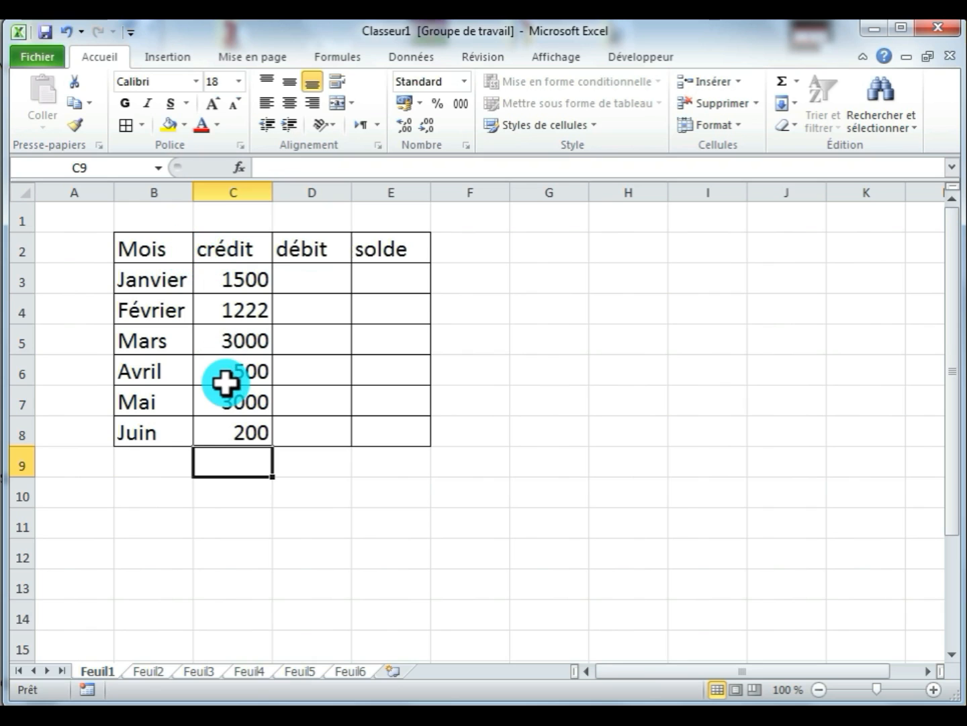
# - Format the header cells B2:E2 on the grouped sheets with a dark blue fill and bold, centred yellow text
pyautogui.moveTo(136, 244); pyautogui.dragTo(377, 247)
pyautogui.click(186, 124)
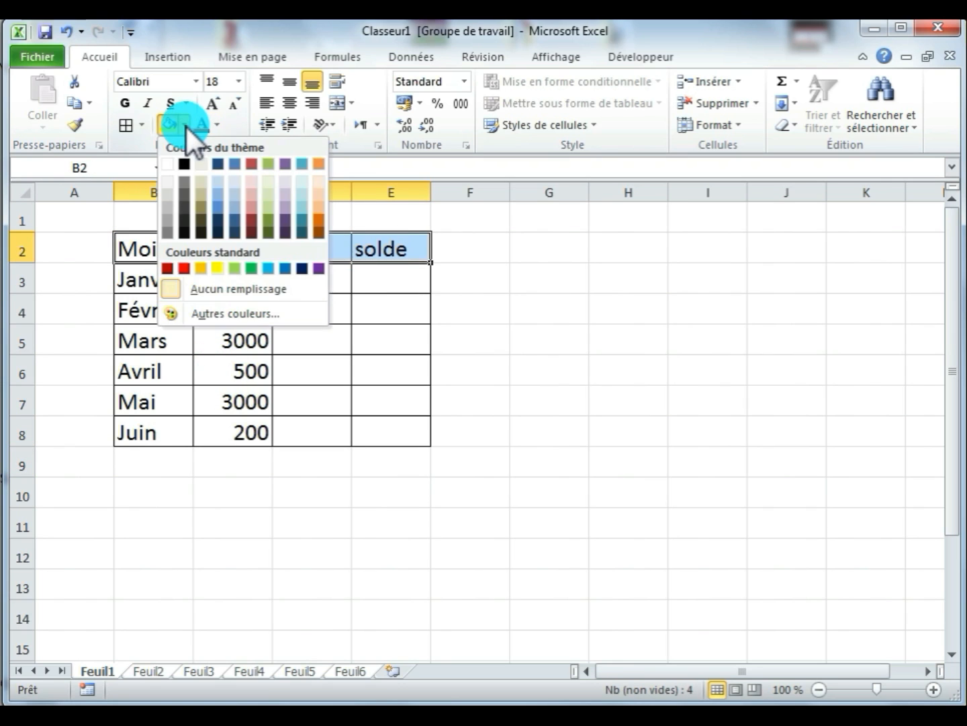
pyautogui.click(303, 269)
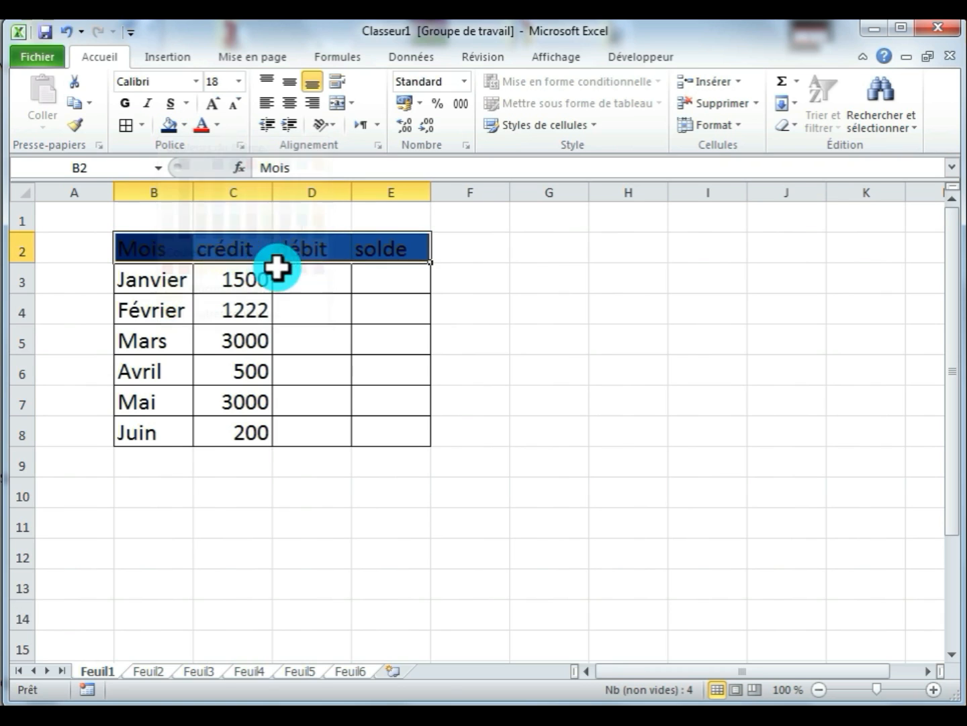
pyautogui.click(217, 125)
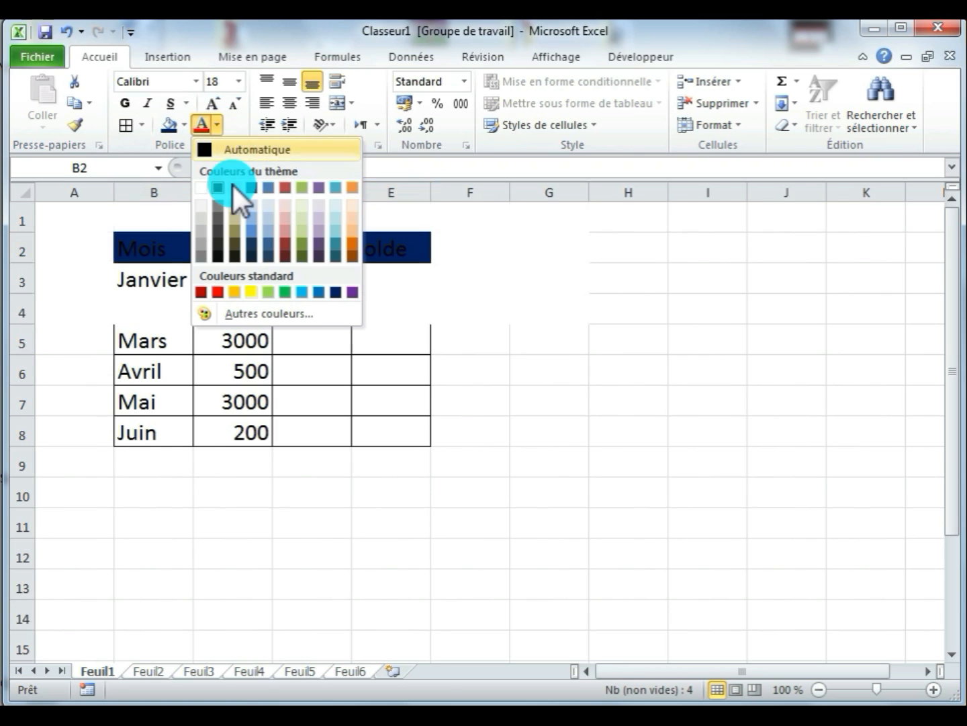
pyautogui.click(252, 295)
pyautogui.click(125, 104)
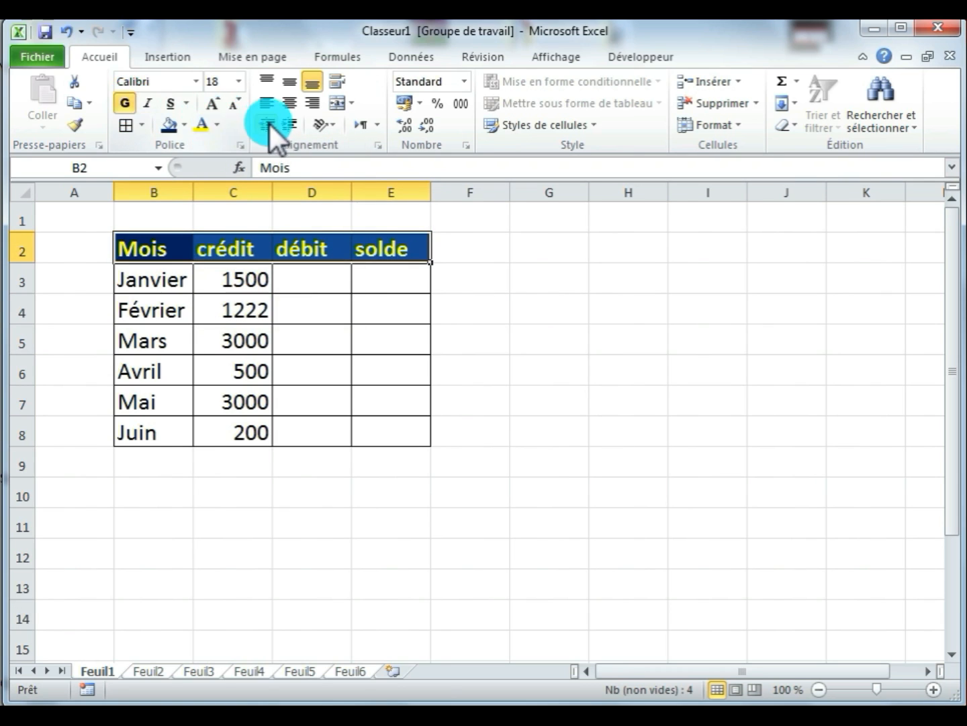
pyautogui.click(289, 104)
# - Widen columns B to E equally on the grouped sheets
pyautogui.click(230, 308)
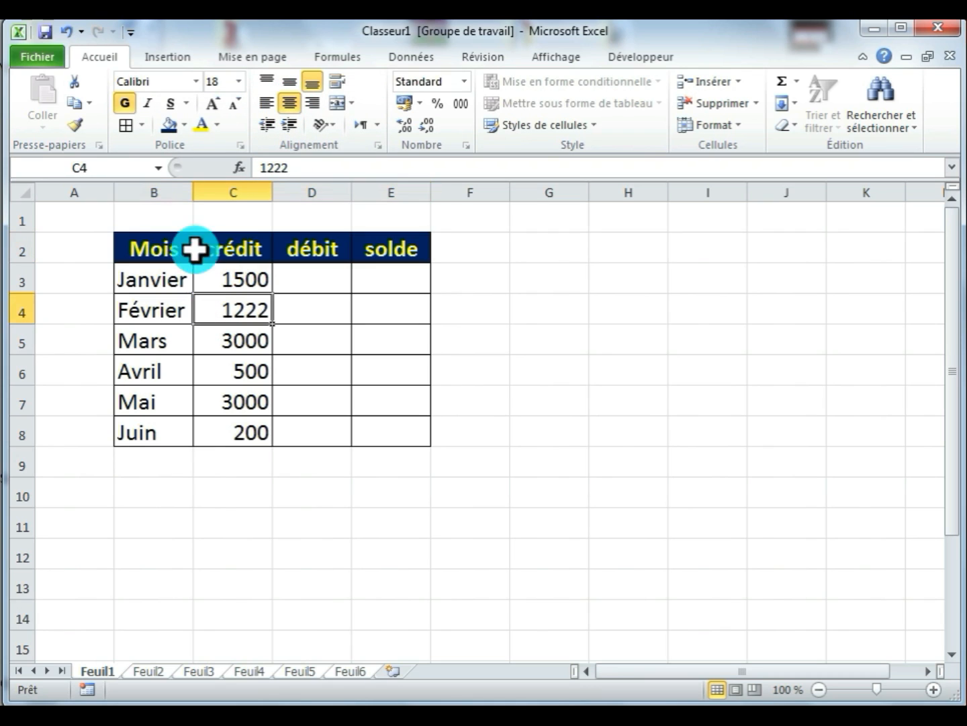
pyautogui.moveTo(173, 190); pyautogui.dragTo(421, 195)
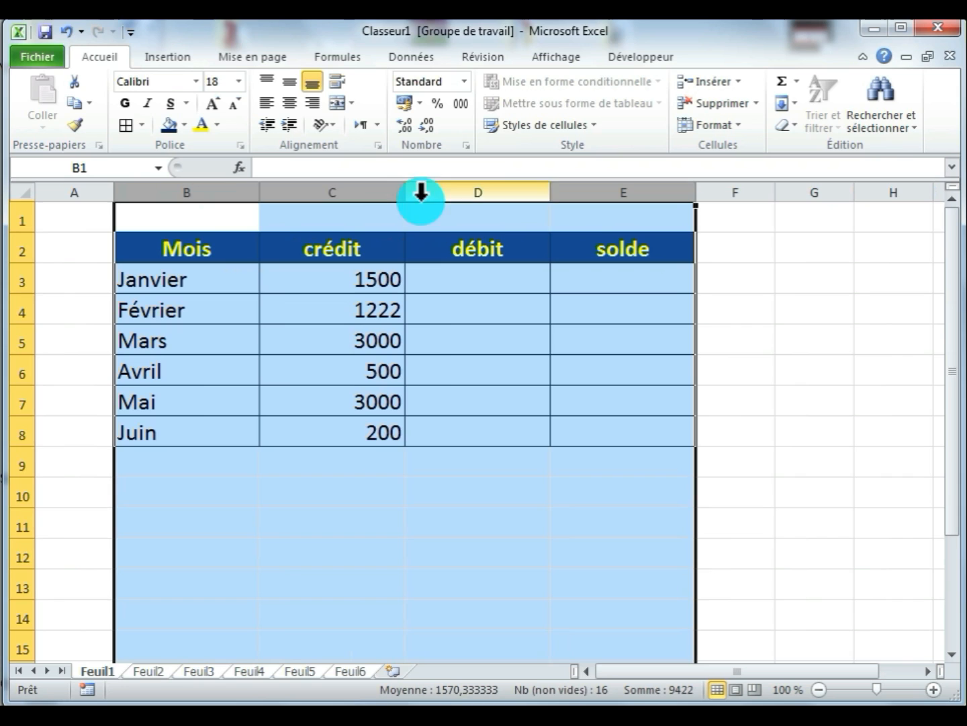
pyautogui.click(421, 372)
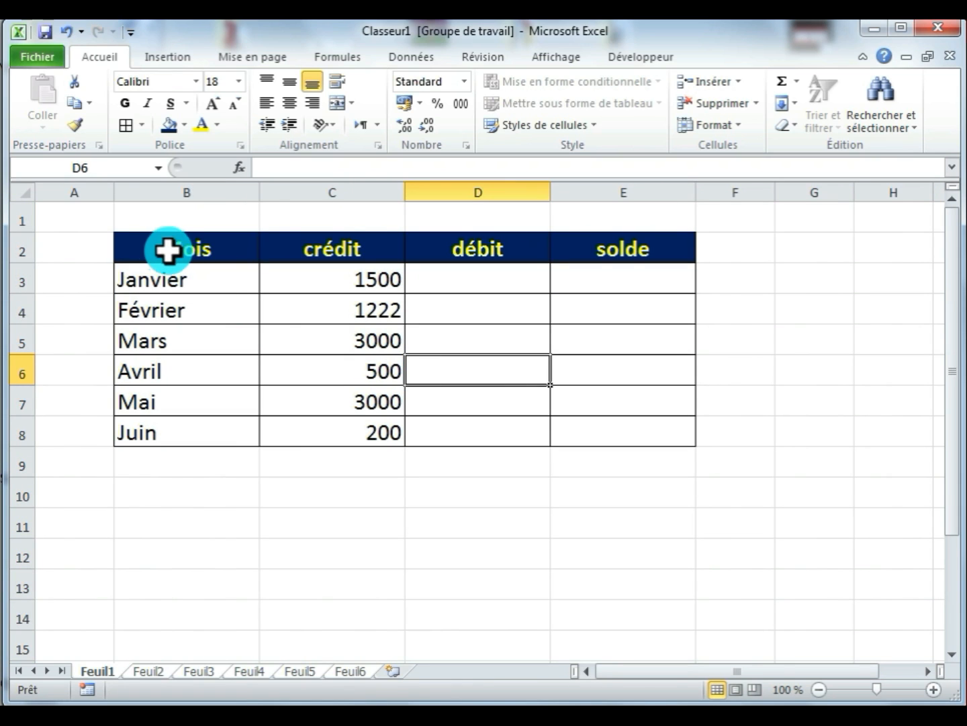
# - Set a red double-line outline border for the table range B2:E8 in the cell format settings
pyautogui.moveTo(169, 252); pyautogui.dragTo(637, 441)
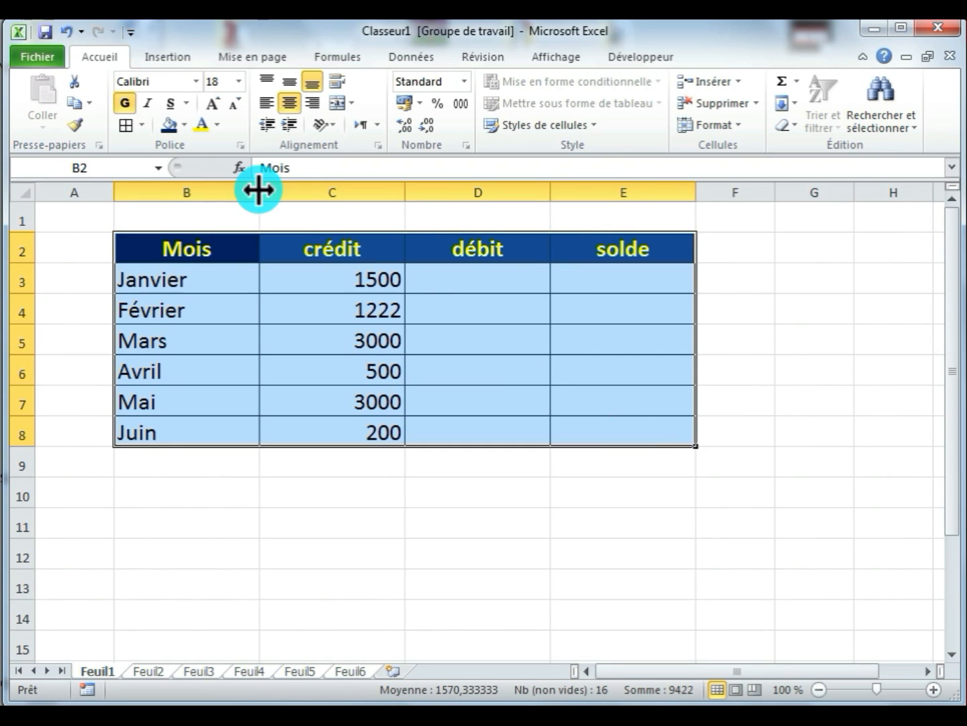
pyautogui.click(146, 127)
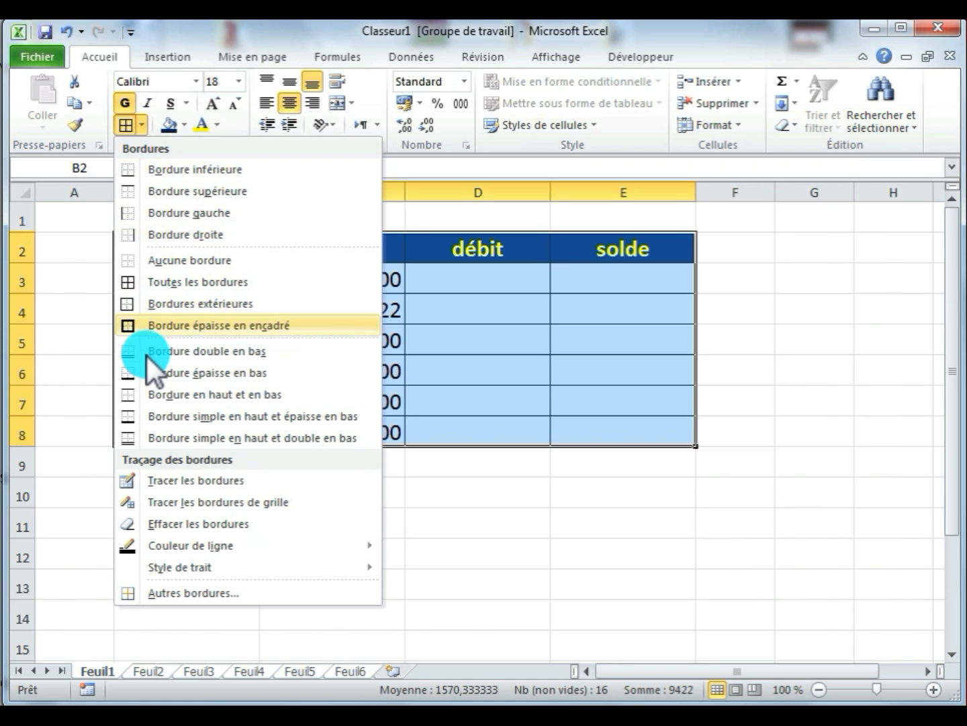
pyautogui.click(203, 593)
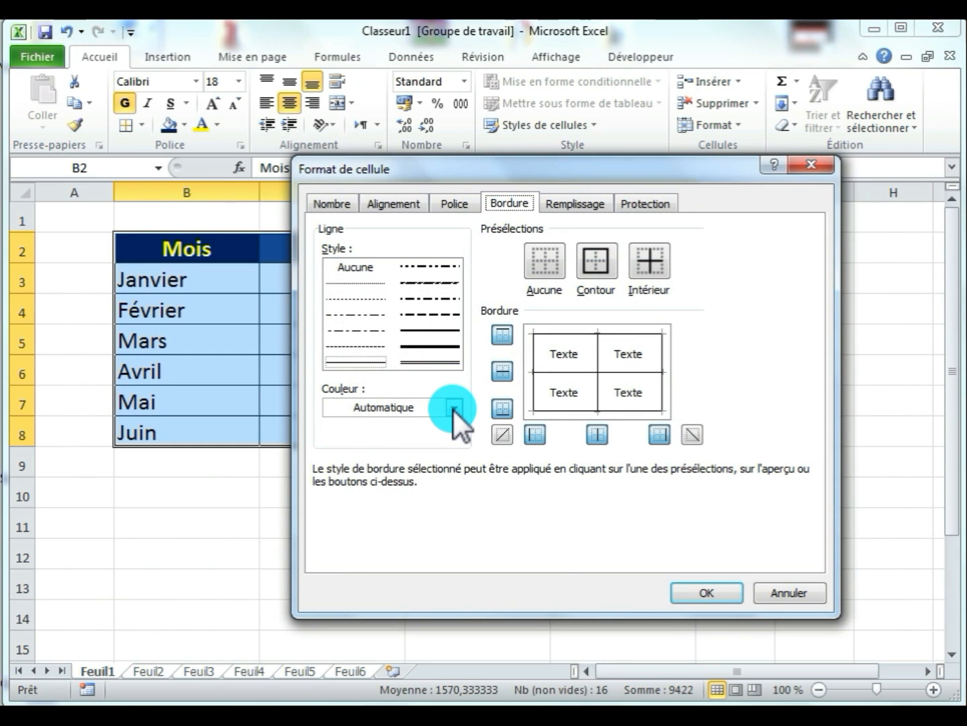
pyautogui.click(454, 410)
pyautogui.click(348, 574)
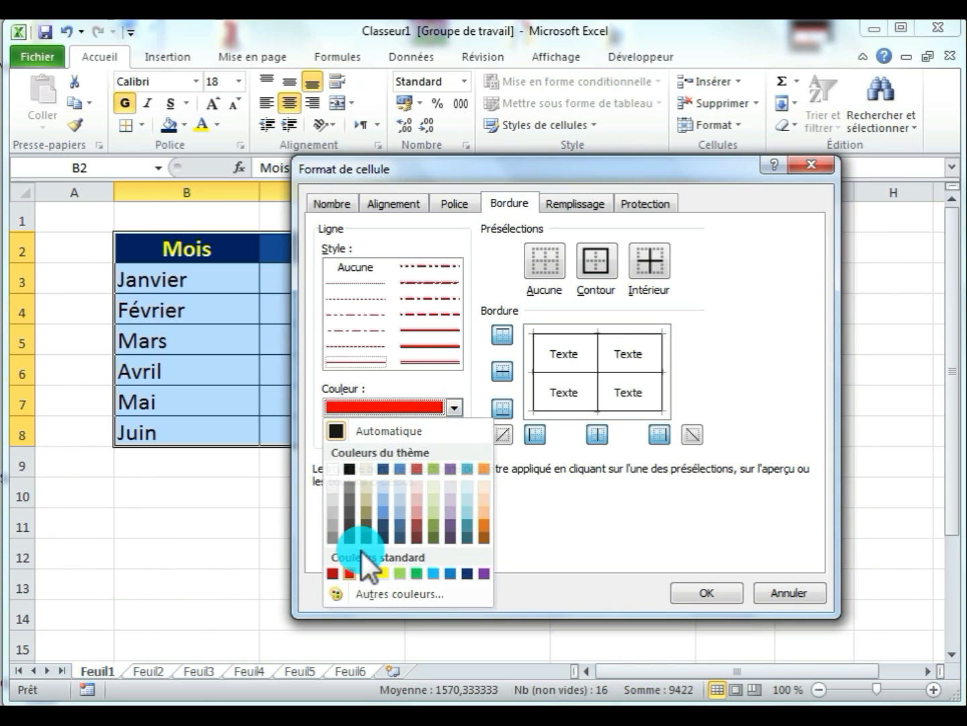
pyautogui.click(427, 362)
pyautogui.click(590, 269)
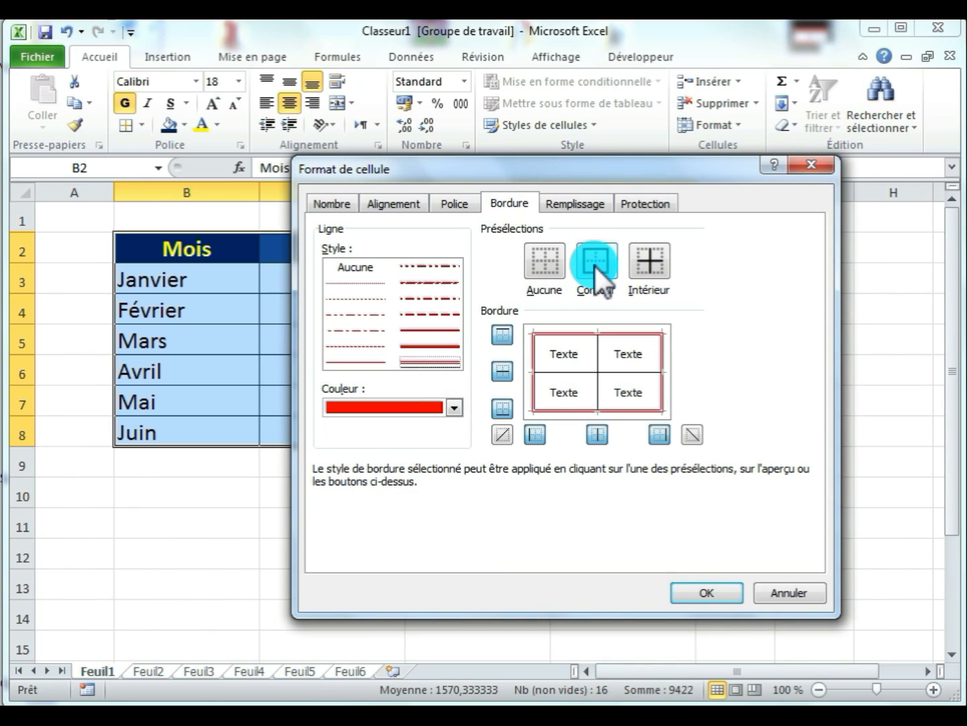
# - Set blue medium solid lines for the table's inside borders and apply the border settings
pyautogui.click(456, 406)
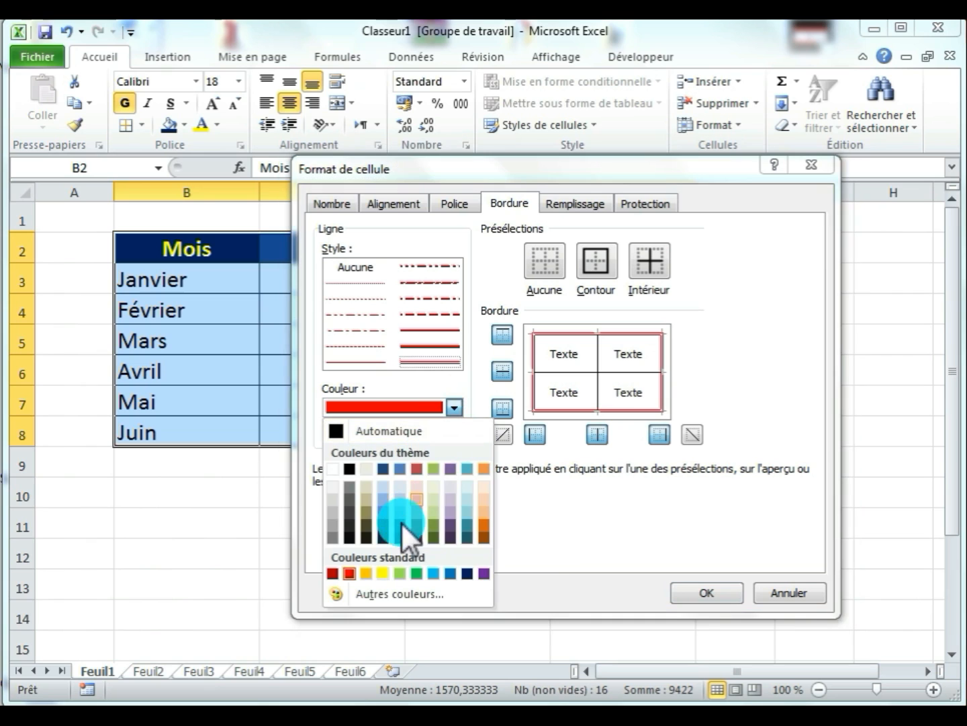
pyautogui.click(383, 516)
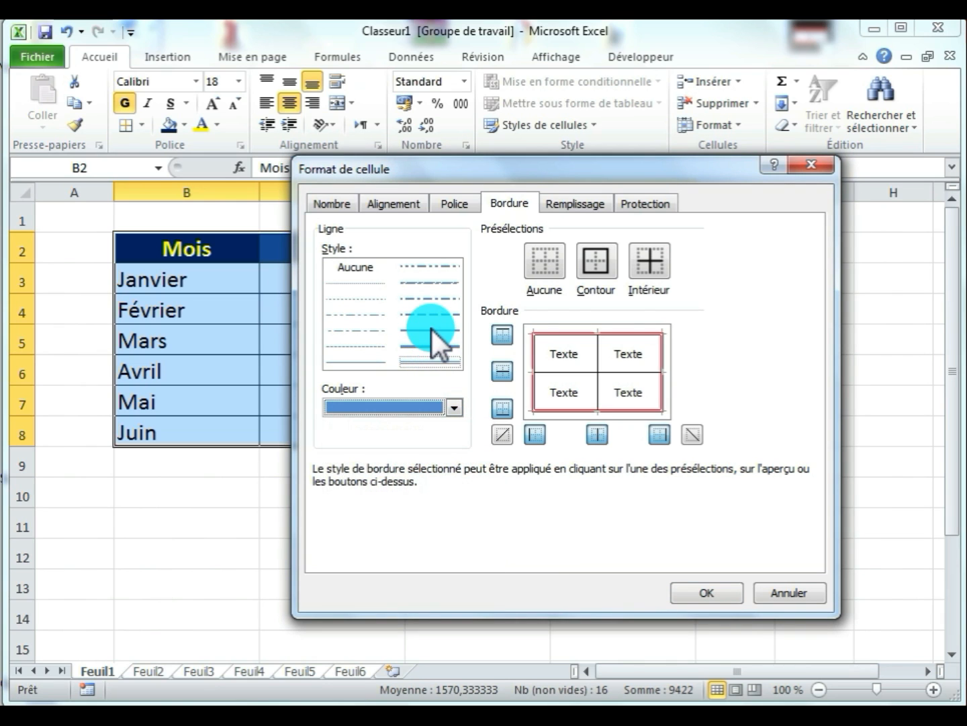
pyautogui.click(432, 329)
pyautogui.click(650, 258)
pyautogui.click(698, 593)
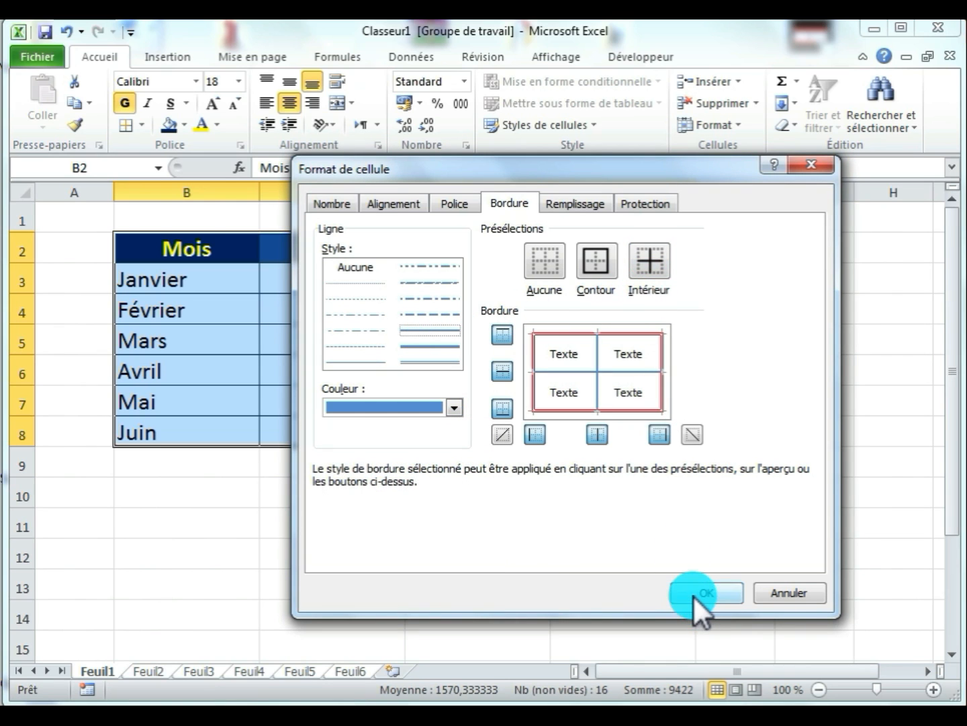
pyautogui.click(403, 529)
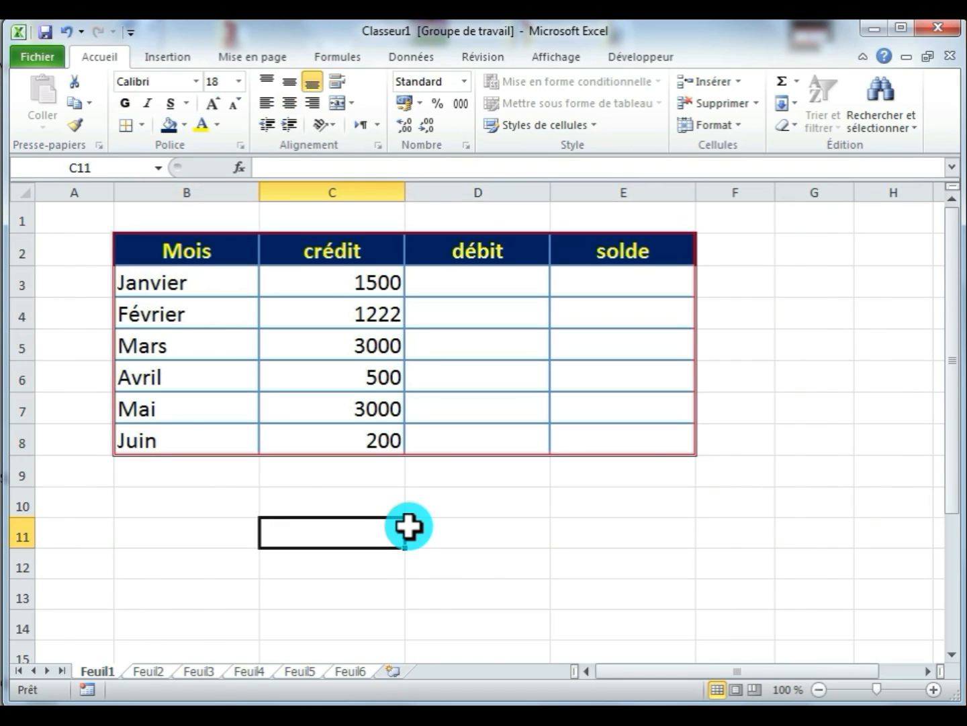
# - Ungroup the worksheets so that each one can be edited separately
pyautogui.rightClick(153, 668)
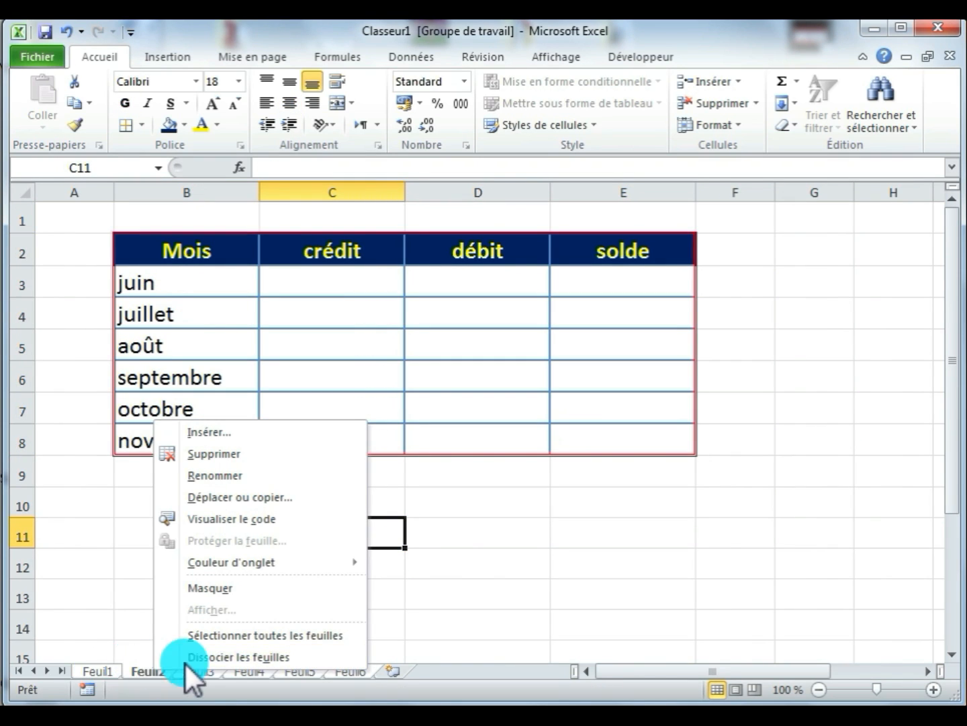
pyautogui.click(215, 656)
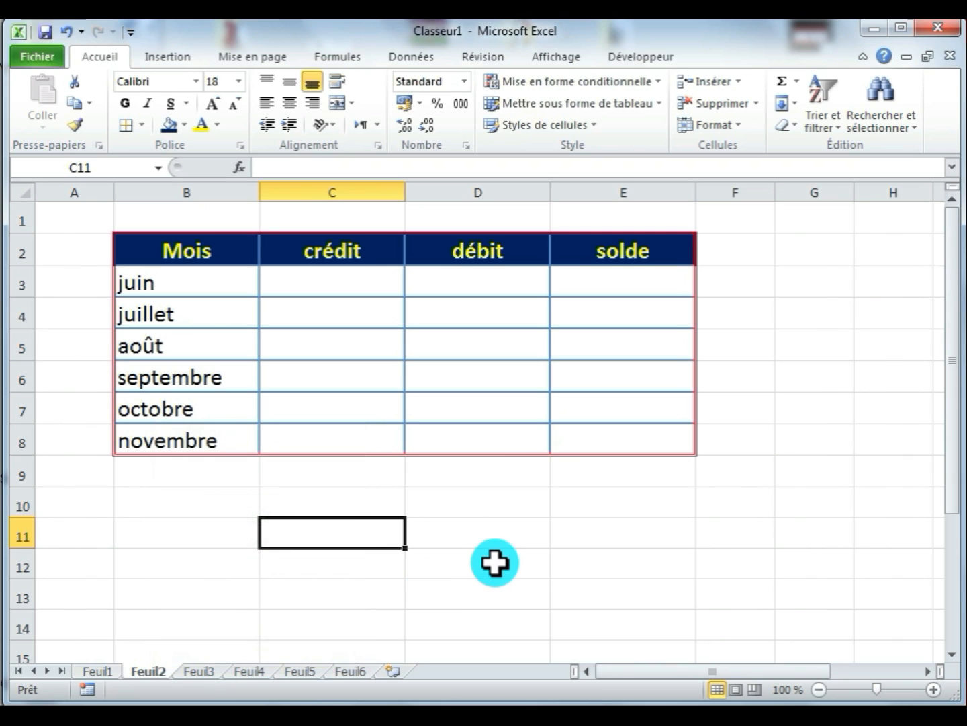
# - Examine the formatted table on the individual sheets Feuil1 to Feuil6
pyautogui.click(112, 669)
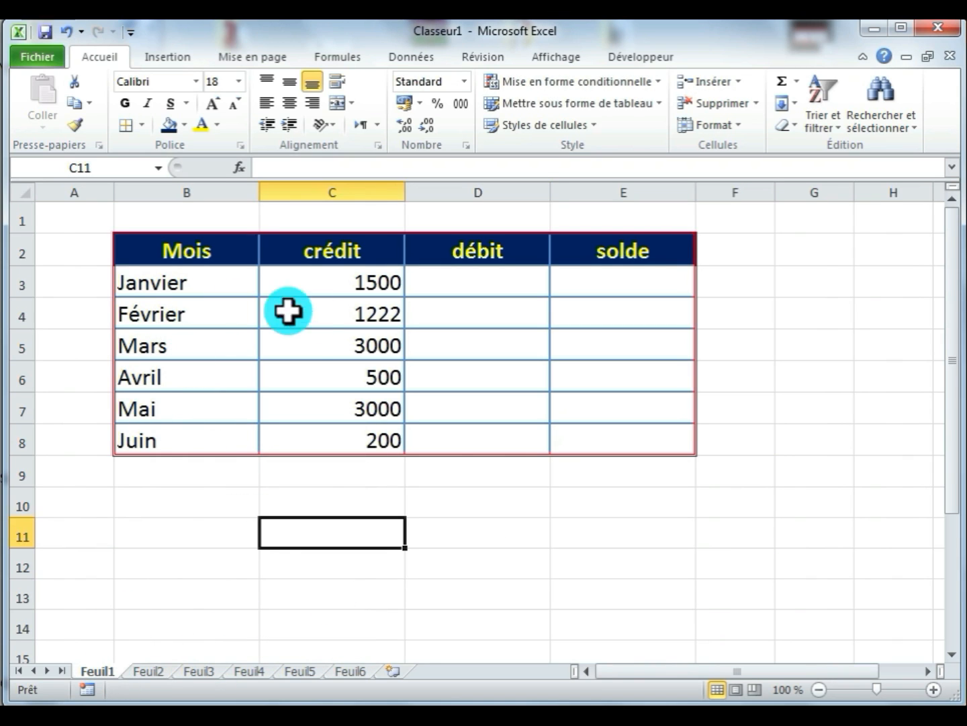
pyautogui.click(155, 670)
pyautogui.click(196, 671)
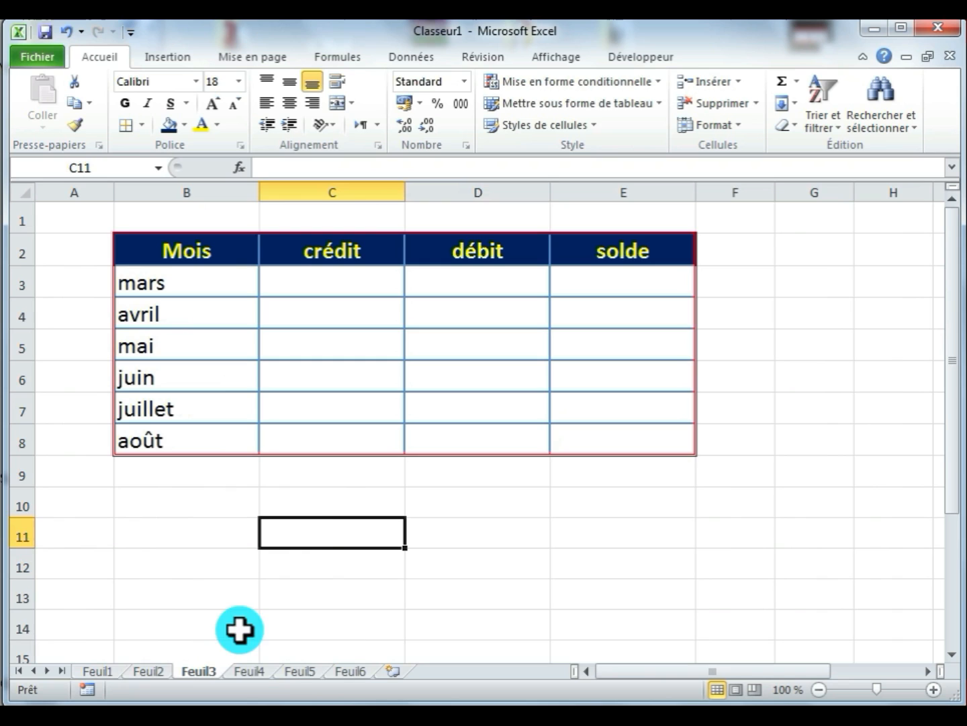
pyautogui.click(250, 670)
pyautogui.click(299, 671)
pyautogui.click(344, 671)
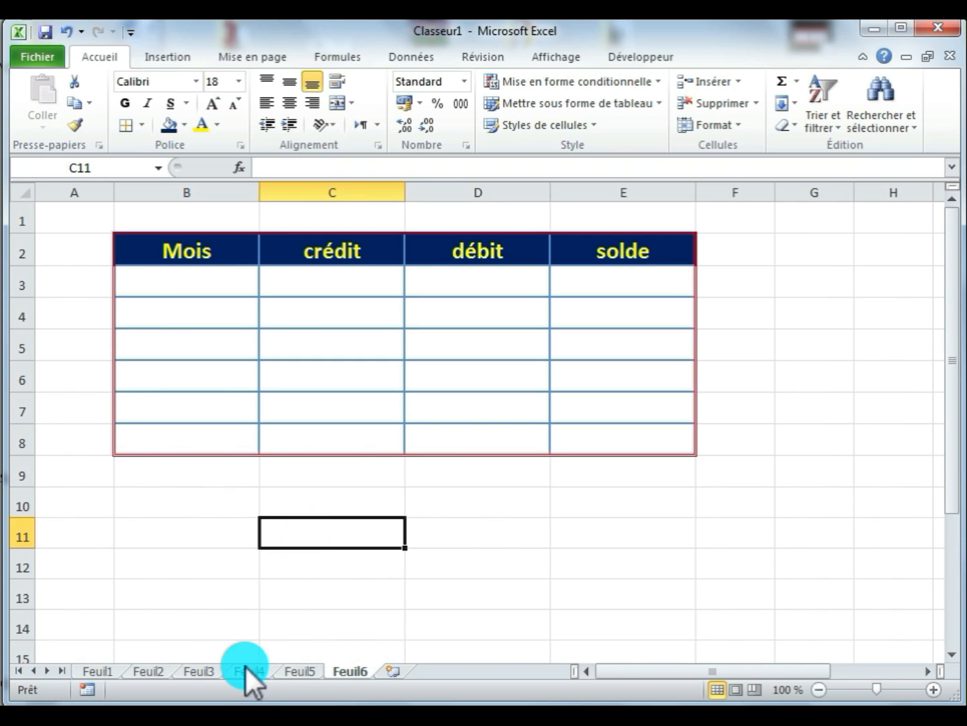
pyautogui.click(199, 670)
pyautogui.click(146, 671)
pyautogui.click(98, 671)
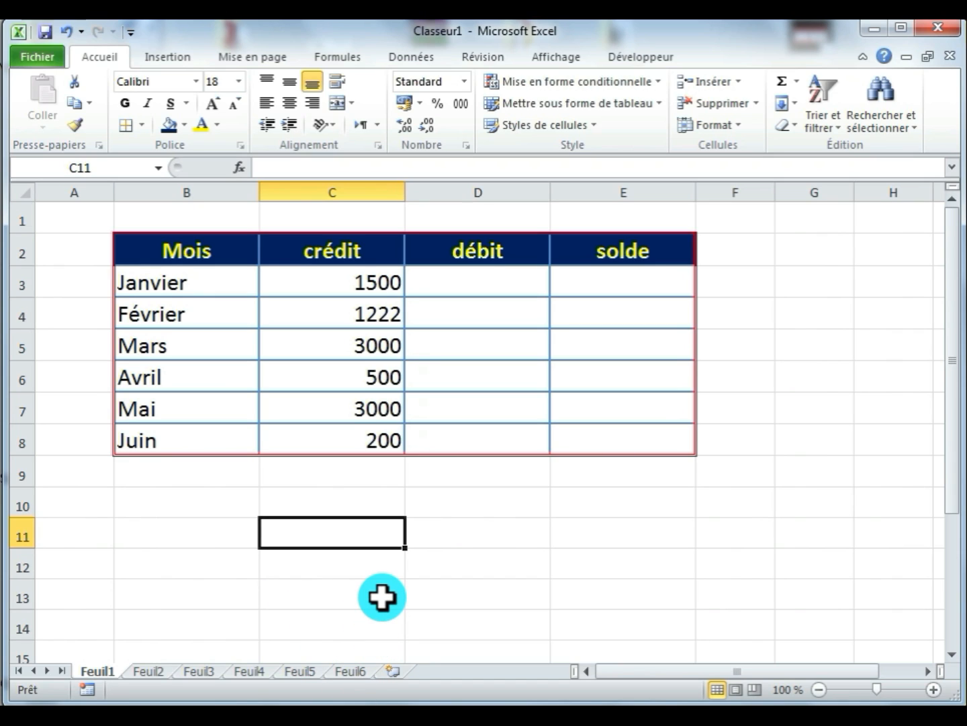
# - On Feuil6, merge and centre each header cell in columns B to E with the cell below it in row 3
pyautogui.click(347, 670)
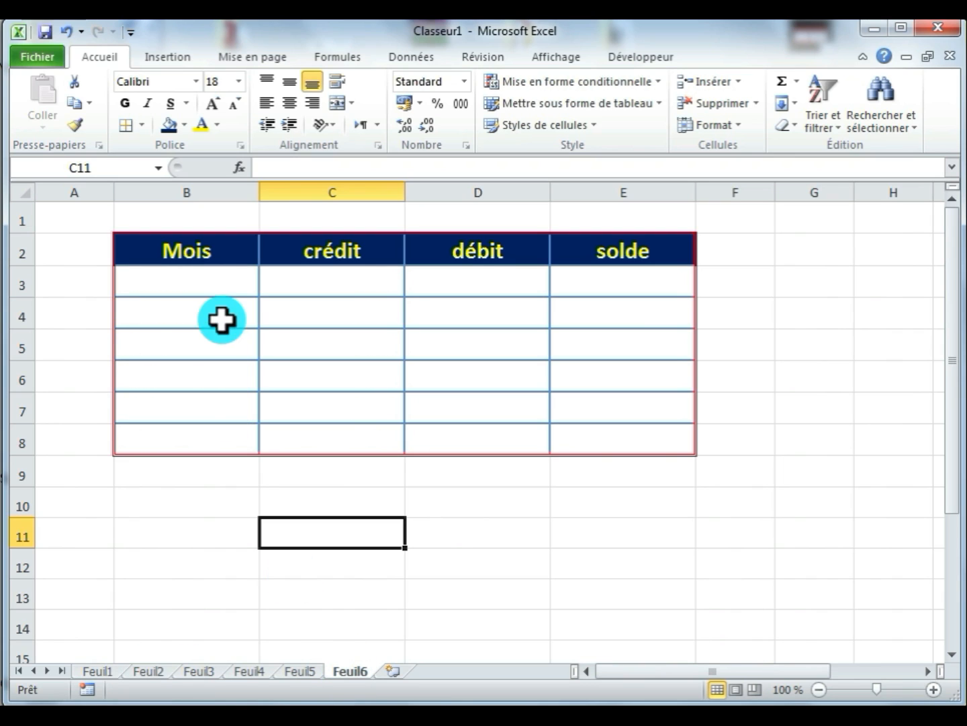
pyautogui.click(183, 252)
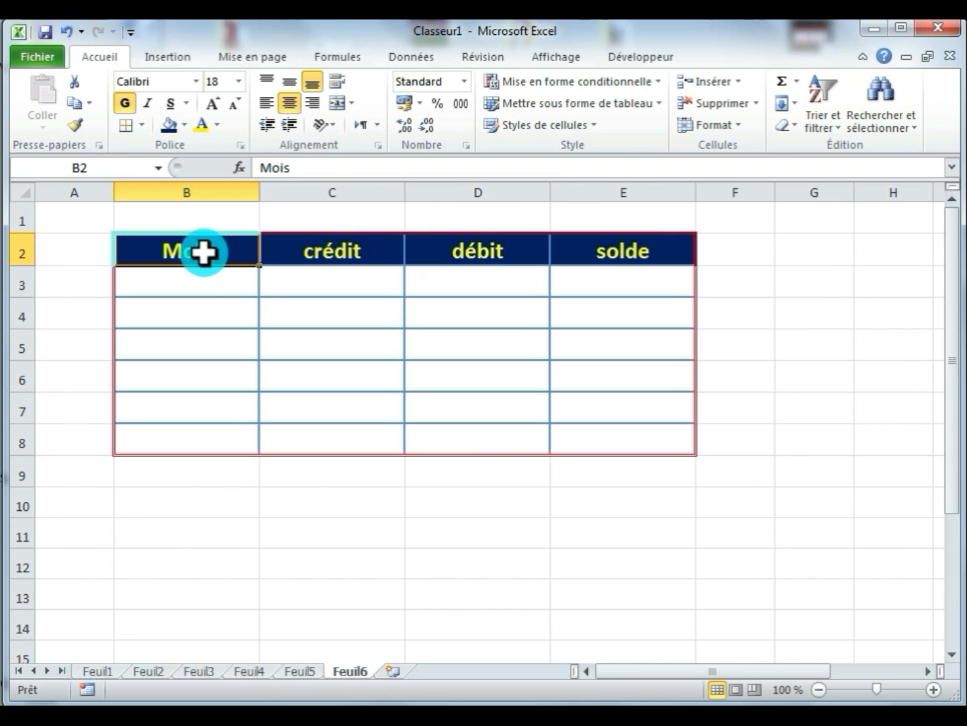
pyautogui.click(196, 275)
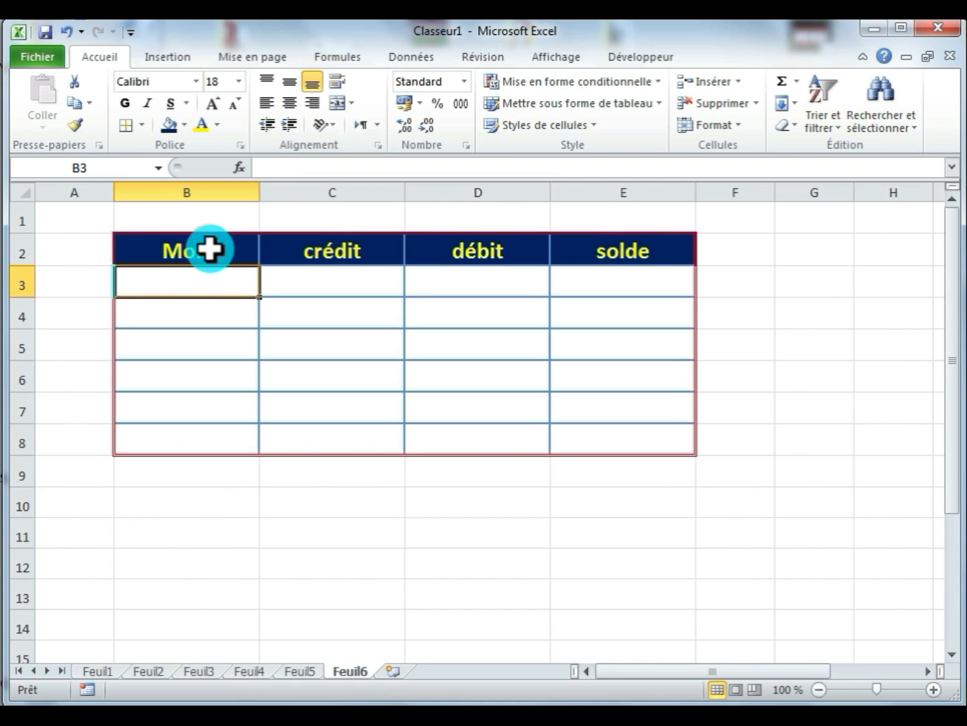
pyautogui.moveTo(210, 250); pyautogui.dragTo(213, 275)
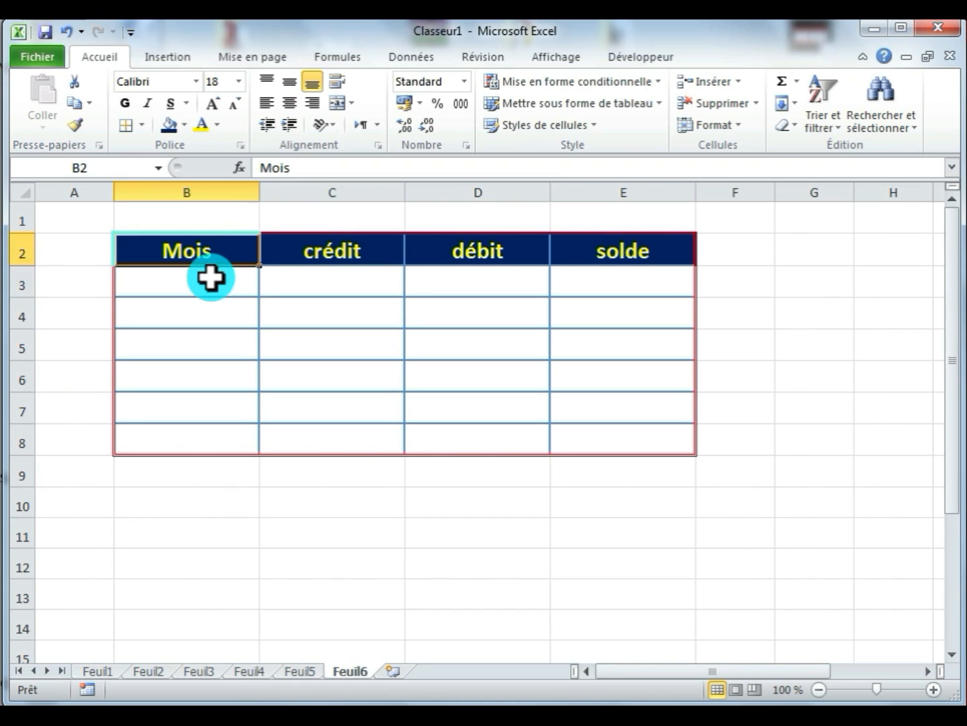
pyautogui.click(336, 103)
pyautogui.moveTo(329, 242); pyautogui.dragTo(329, 281)
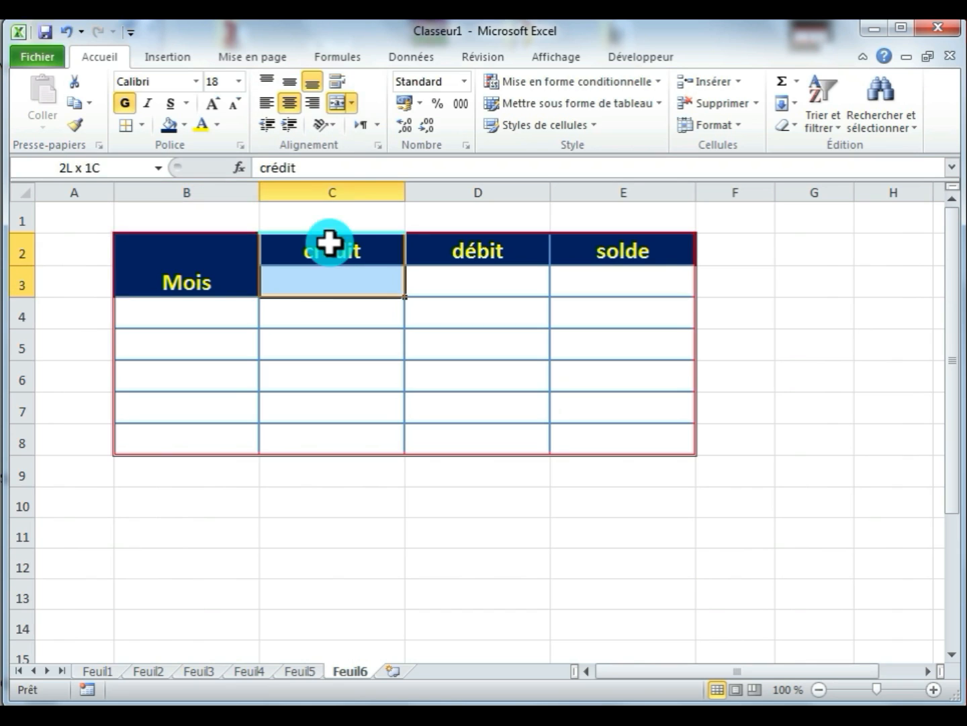
pyautogui.click(338, 102)
pyautogui.moveTo(436, 254); pyautogui.dragTo(436, 281)
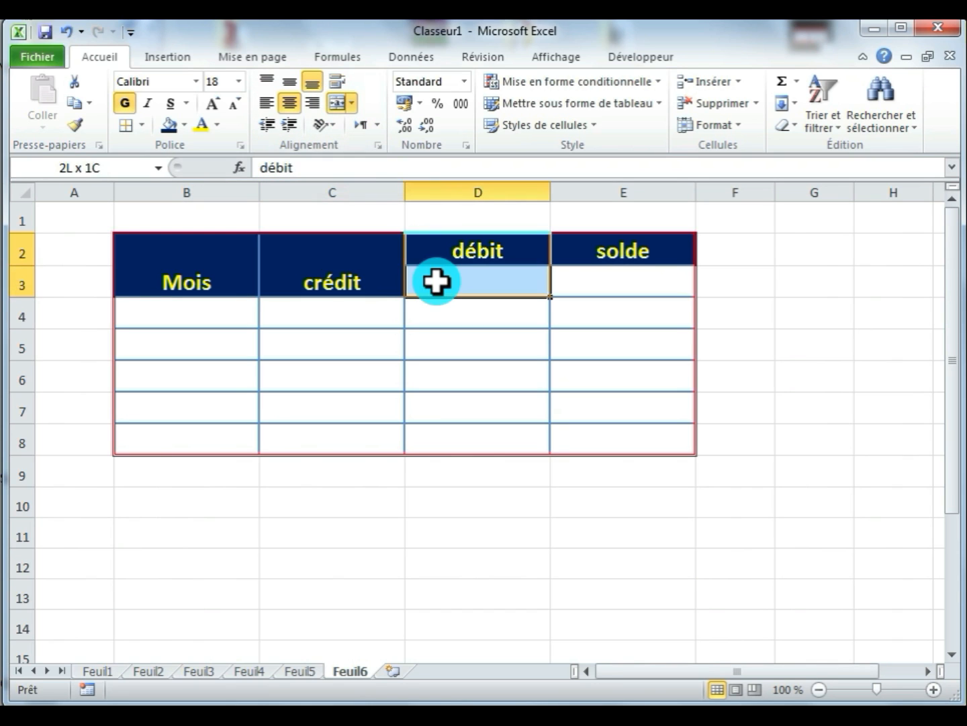
pyautogui.click(336, 105)
pyautogui.moveTo(600, 255); pyautogui.dragTo(600, 283)
pyautogui.click(339, 105)
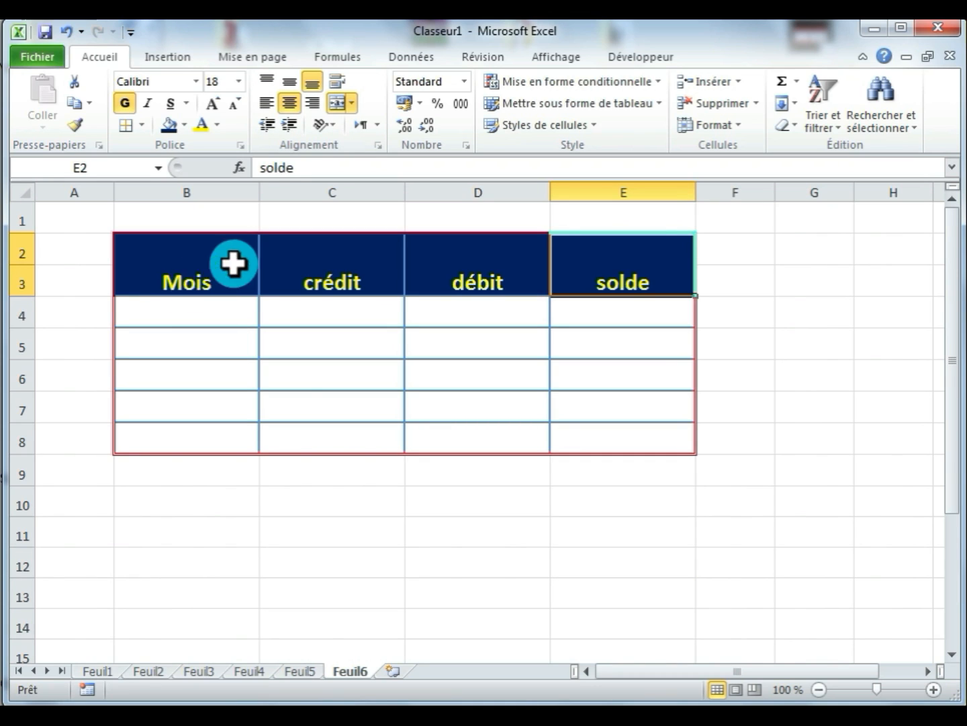
# - Angle the merged Mois header text counterclockwise, and after that clockwise
pyautogui.click(177, 271)
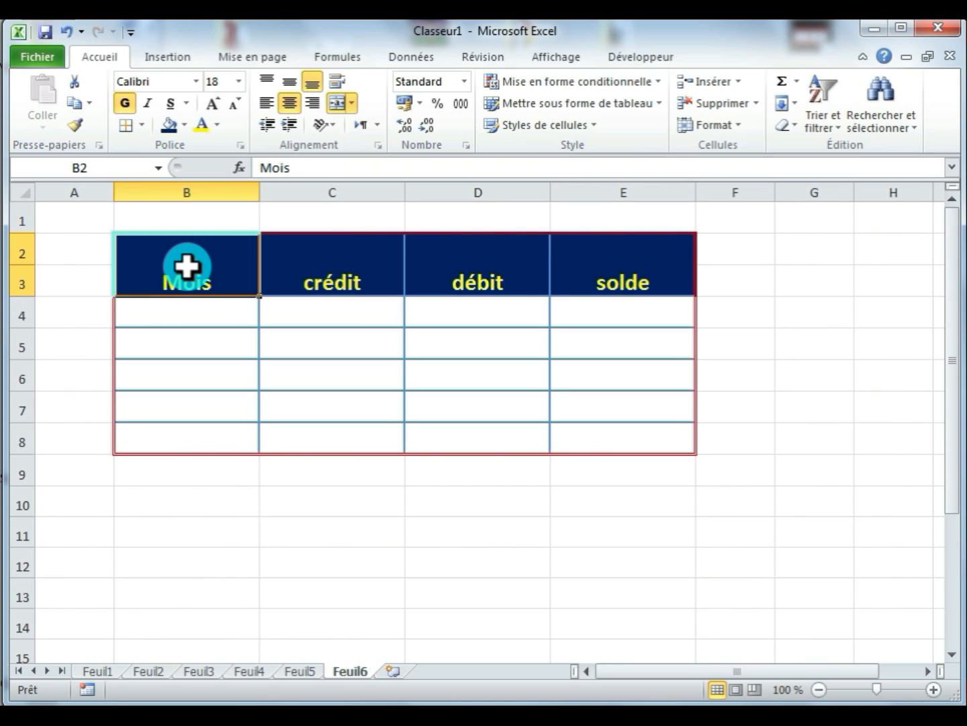
pyautogui.click(336, 131)
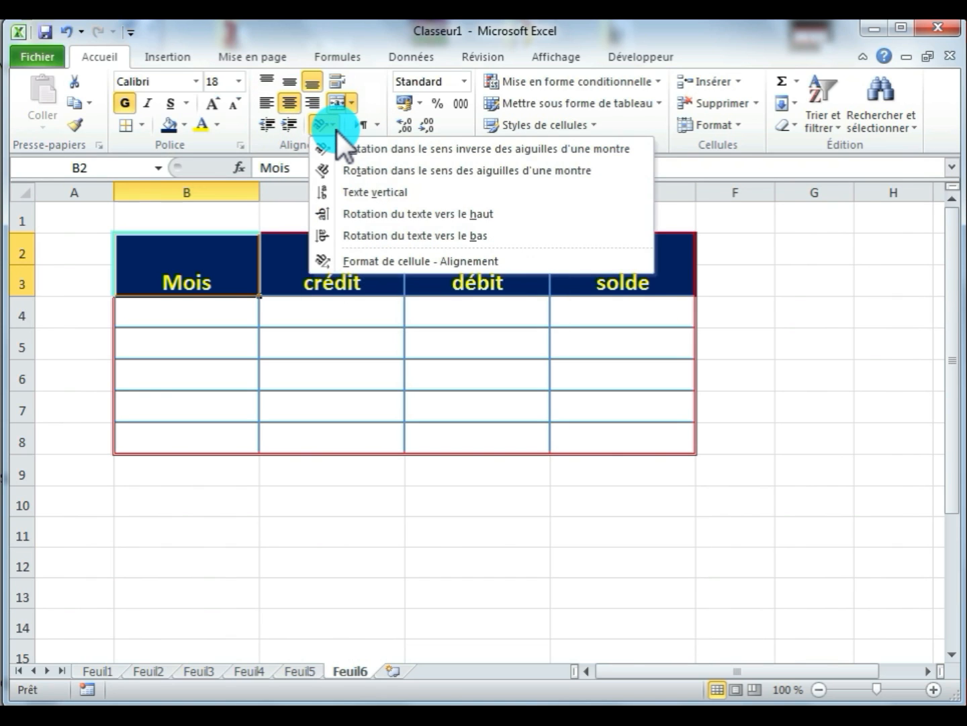
pyautogui.click(344, 149)
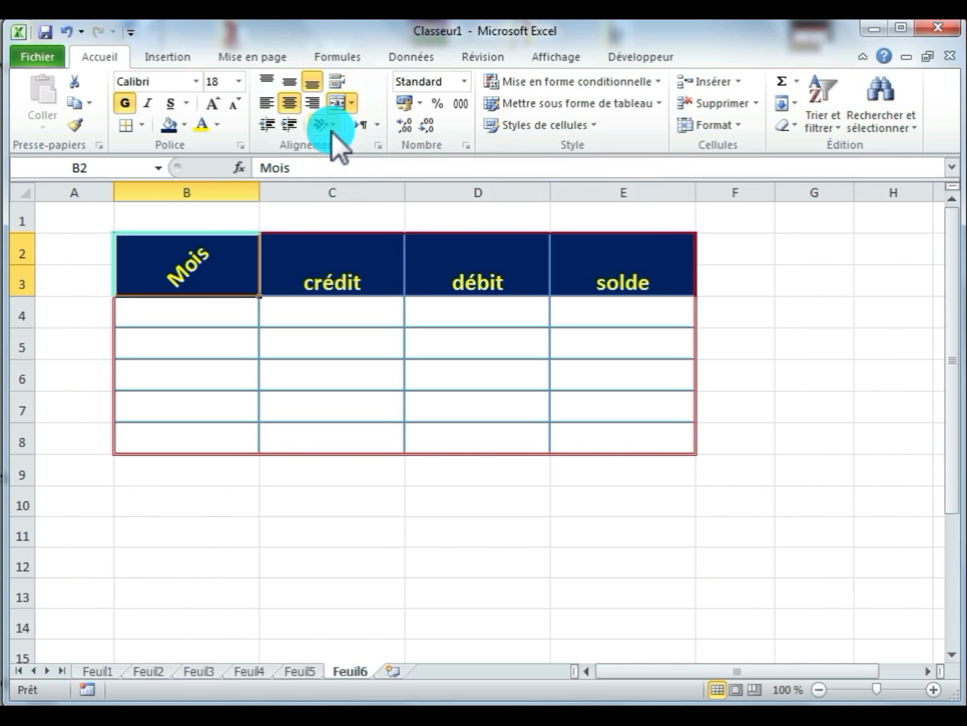
pyautogui.click(334, 128)
pyautogui.click(343, 173)
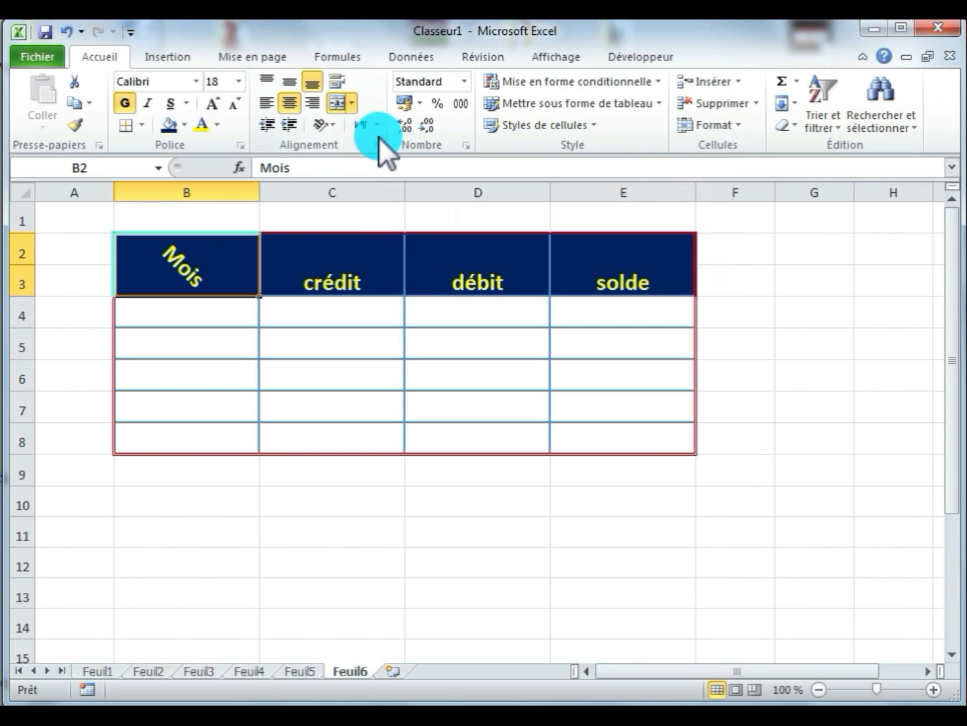
# - Set the Mois header's text orientation to 0 degrees in the cell alignment settings
pyautogui.click(380, 145)
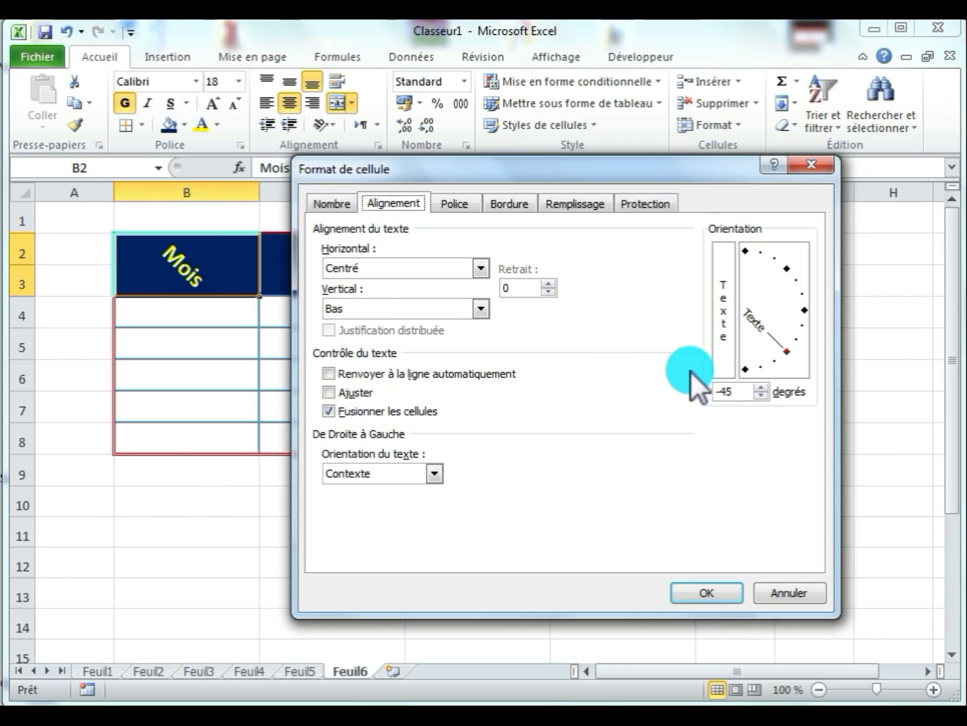
pyautogui.moveTo(790, 353); pyautogui.dragTo(746, 310)
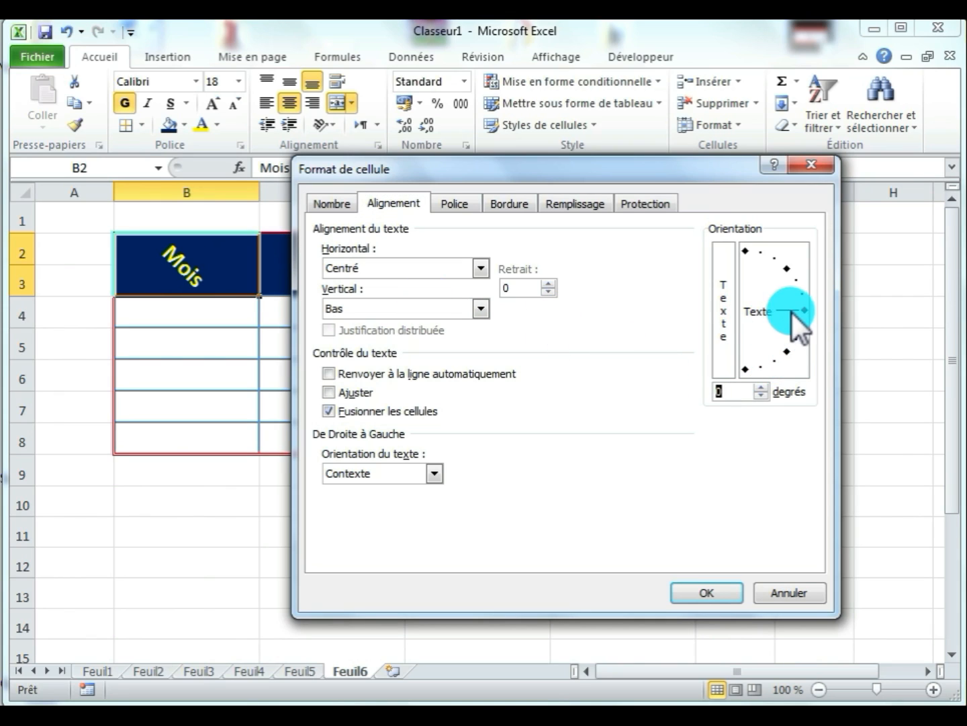
pyautogui.click(715, 590)
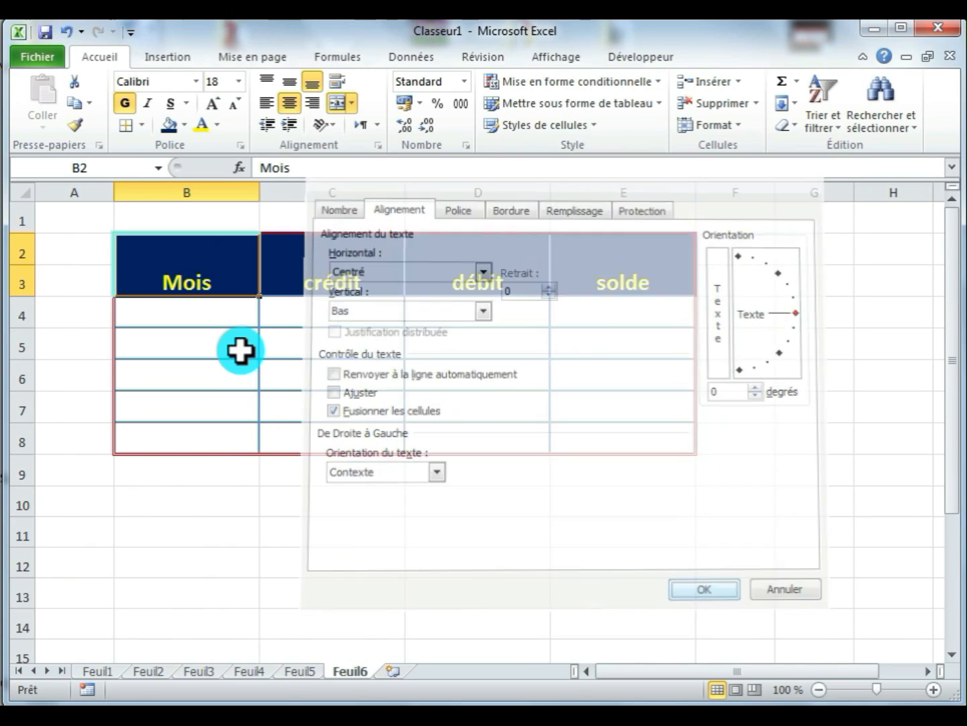
# - Set the text orientation of all four merged header cells, B2:E3, to -90 degrees
pyautogui.moveTo(193, 273); pyautogui.dragTo(592, 274)
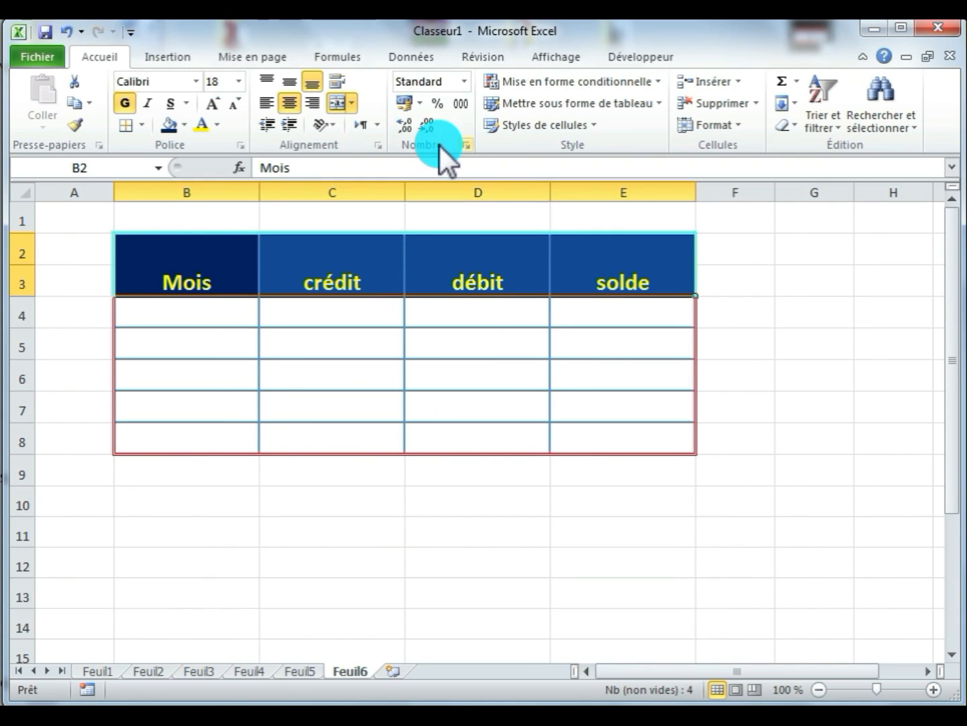
pyautogui.click(379, 144)
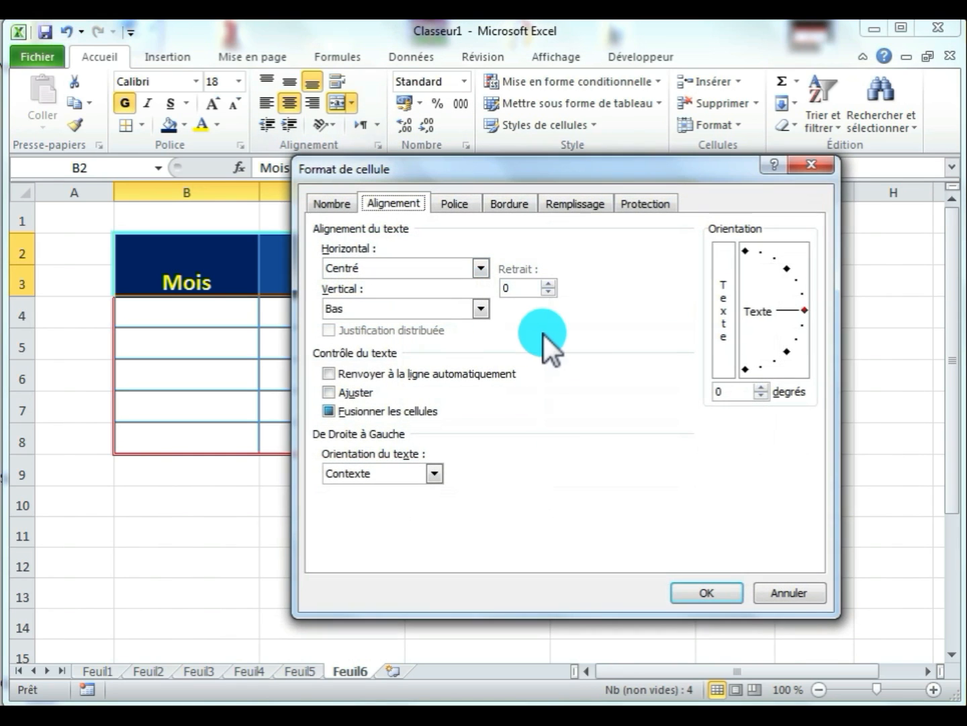
pyautogui.moveTo(805, 313); pyautogui.dragTo(787, 270)
pyautogui.click(726, 396)
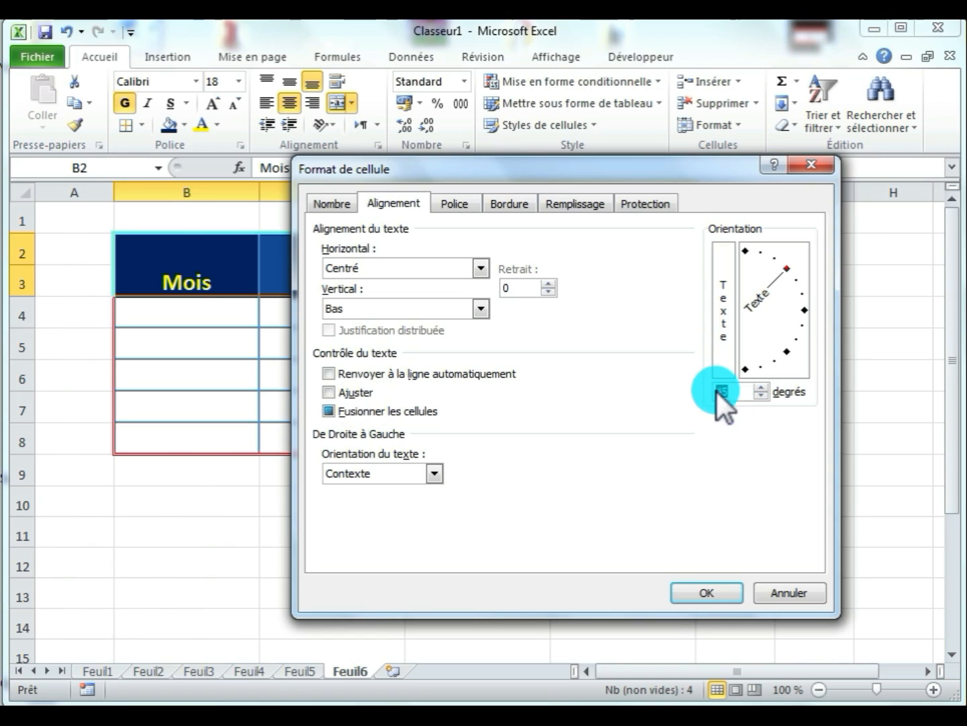
pyautogui.moveTo(796, 268); pyautogui.dragTo(744, 381)
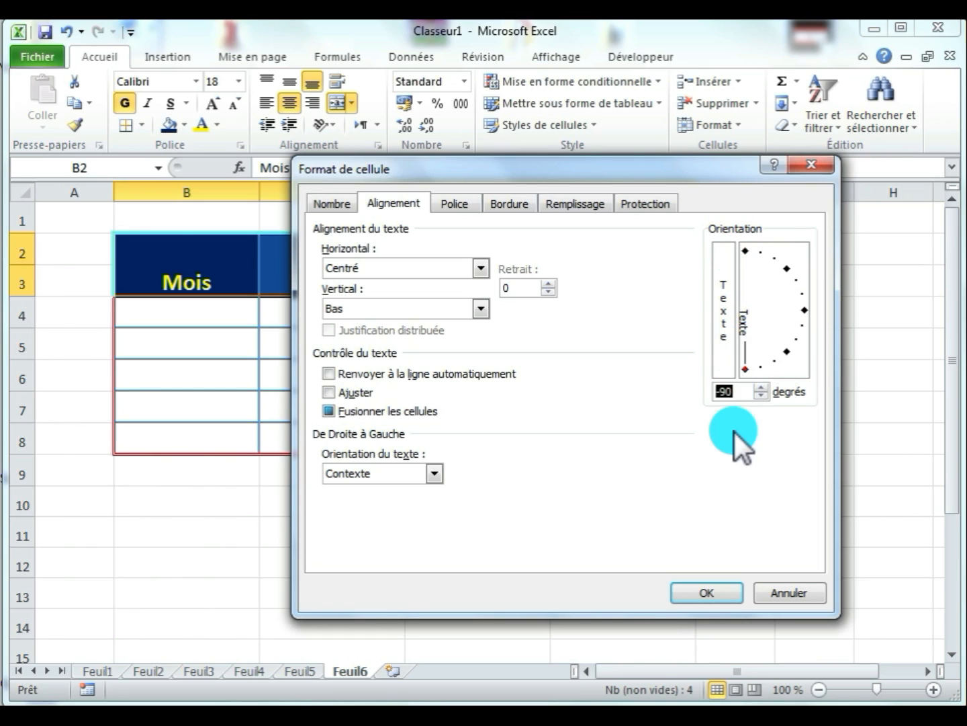
pyautogui.click(699, 593)
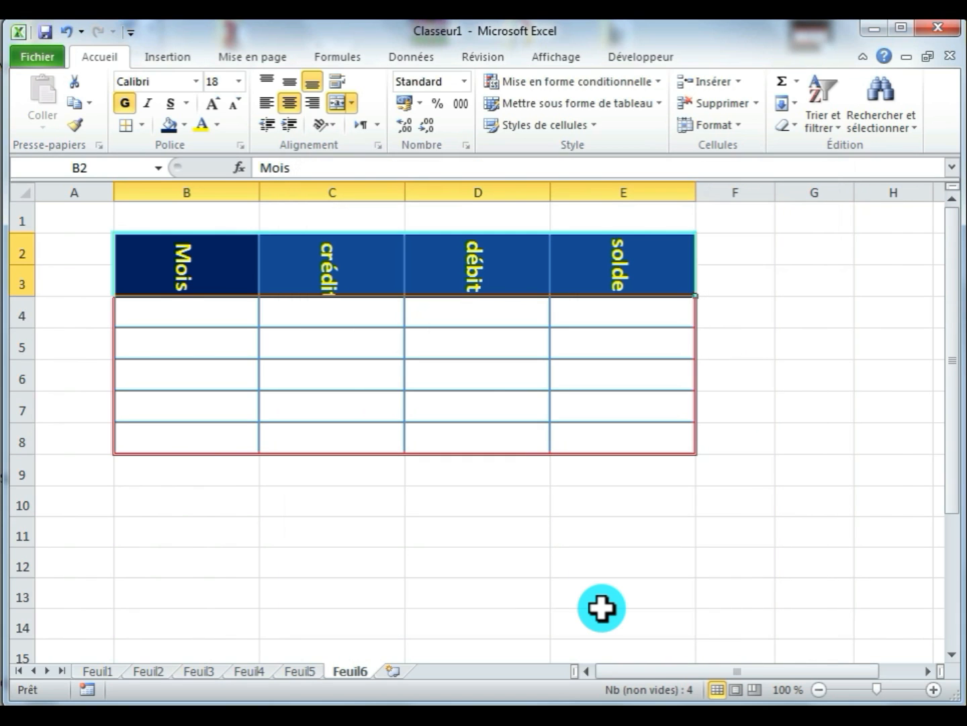
# - Set the text orientation of the merged header cells B2:E3 to 30 degrees
pyautogui.click(378, 145)
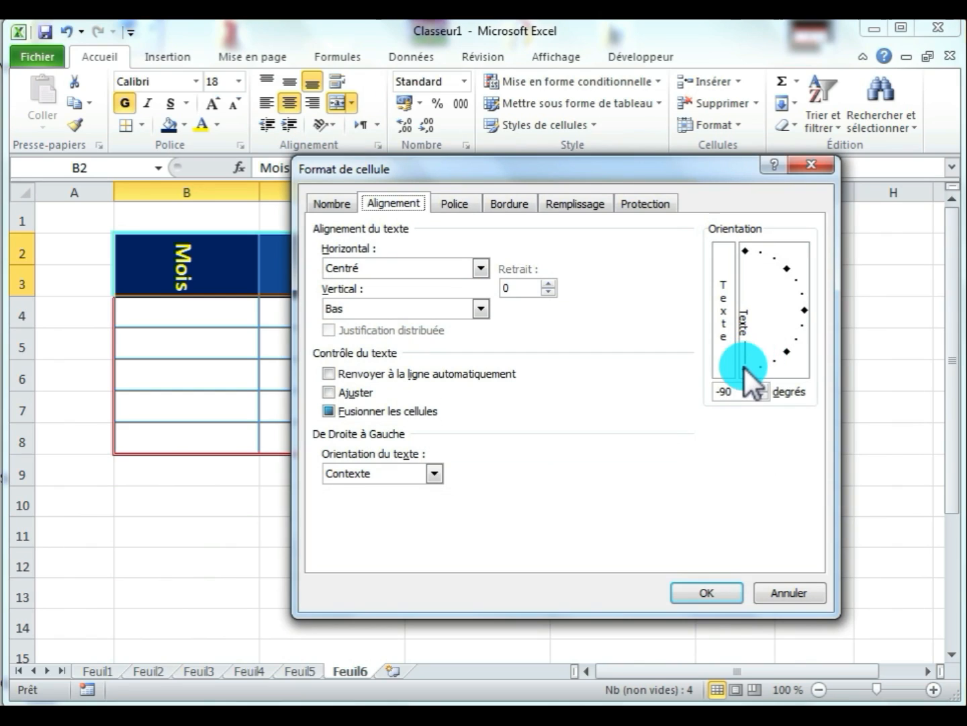
pyautogui.click(786, 350)
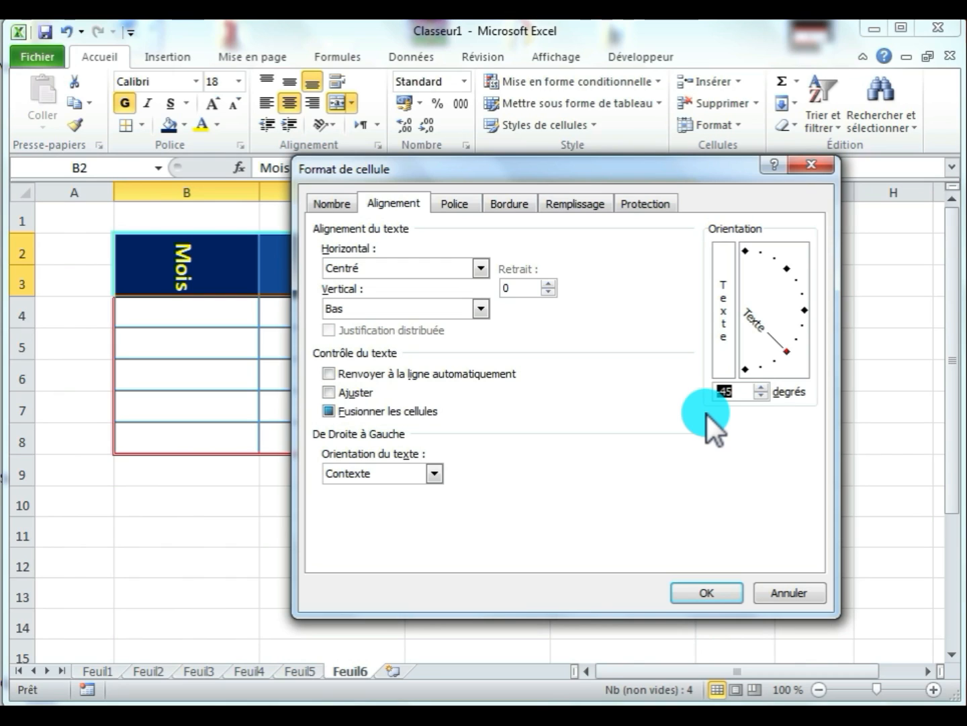
pyautogui.write('30')
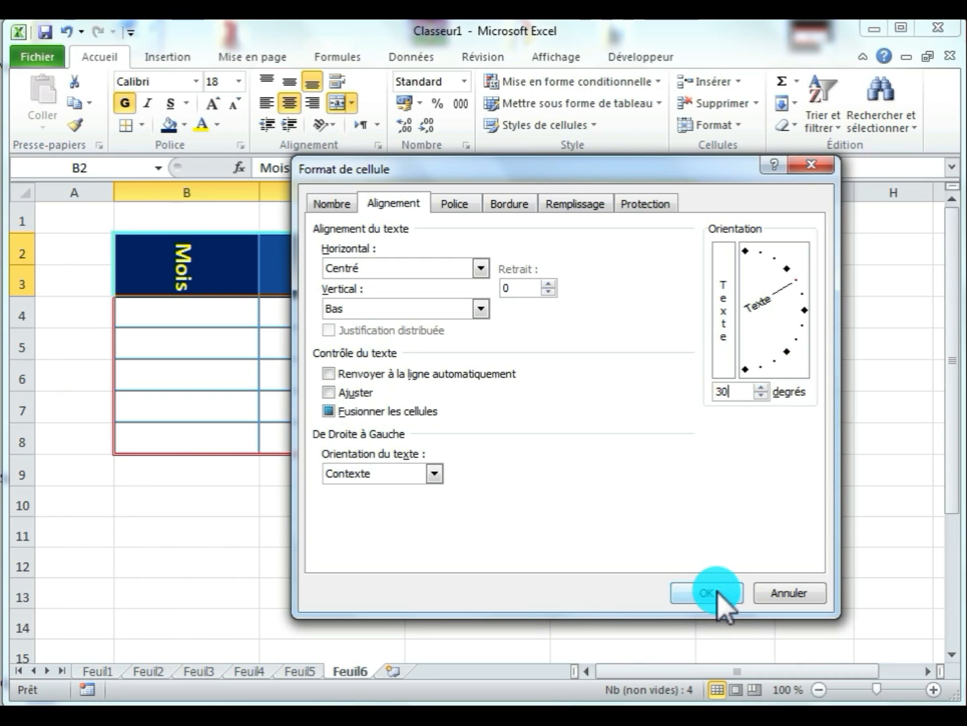
pyautogui.click(718, 594)
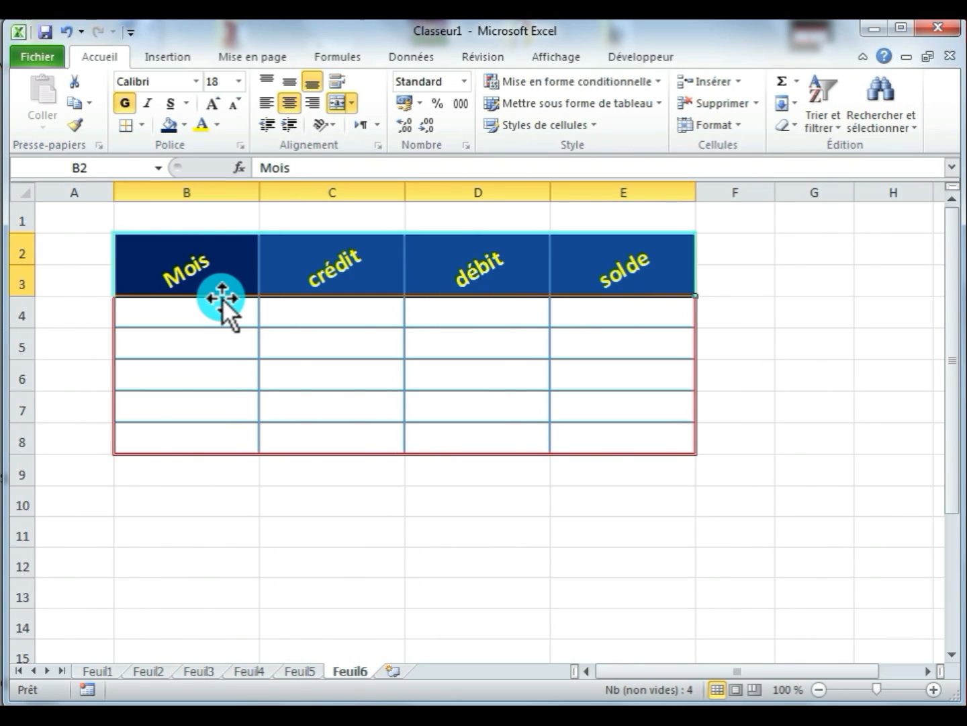
# - Apply stacked vertical text to the header cells B2:E3 and increase the height of row 3 to fit the full words
pyautogui.click(379, 146)
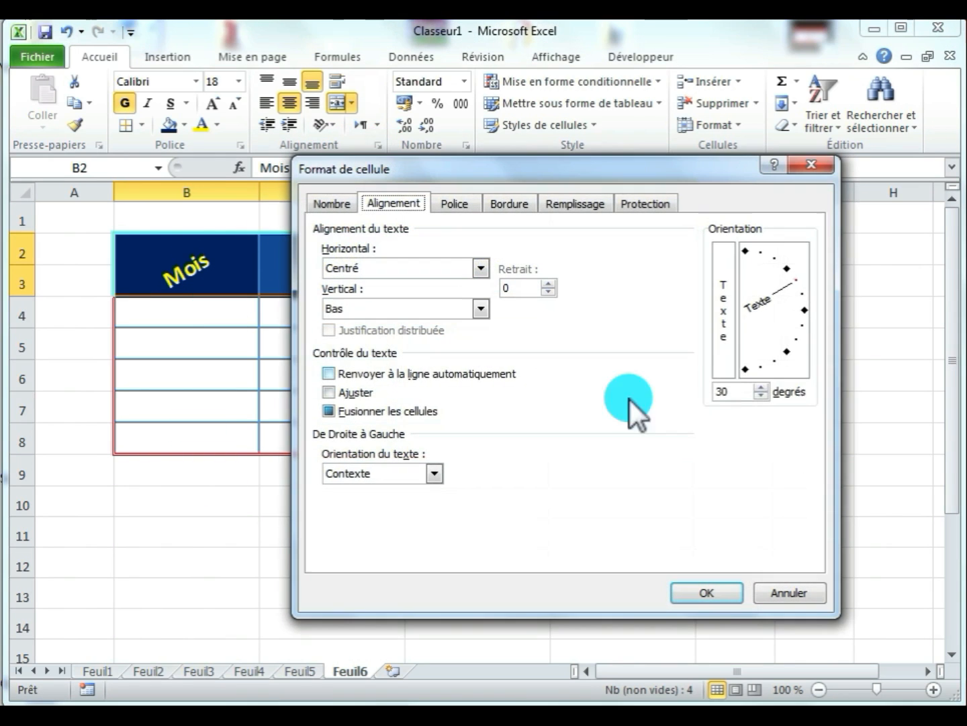
pyautogui.click(723, 288)
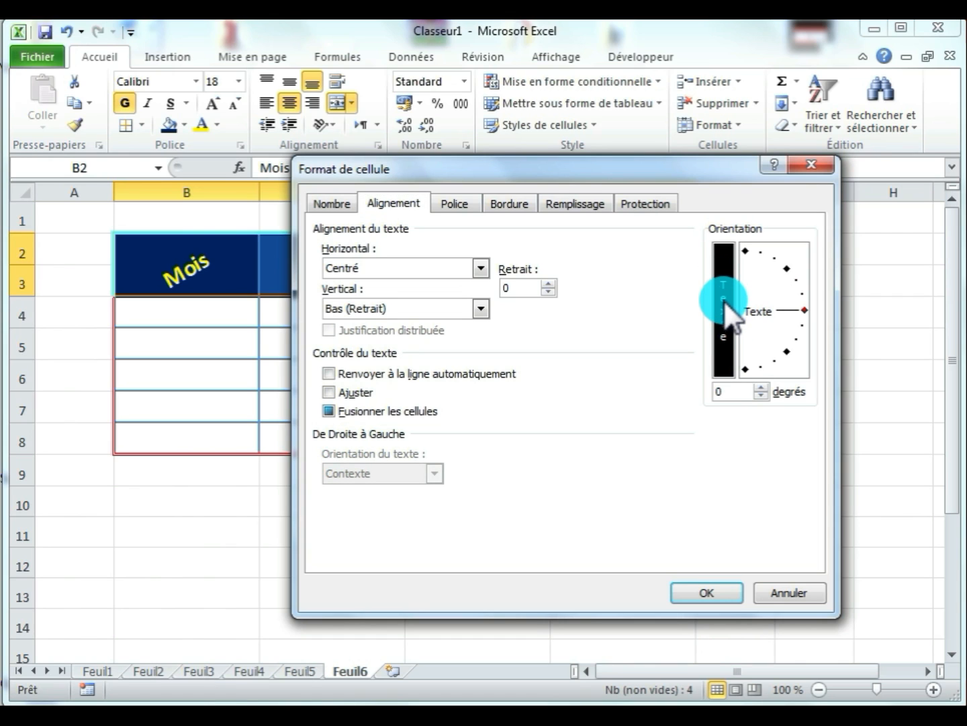
pyautogui.click(681, 593)
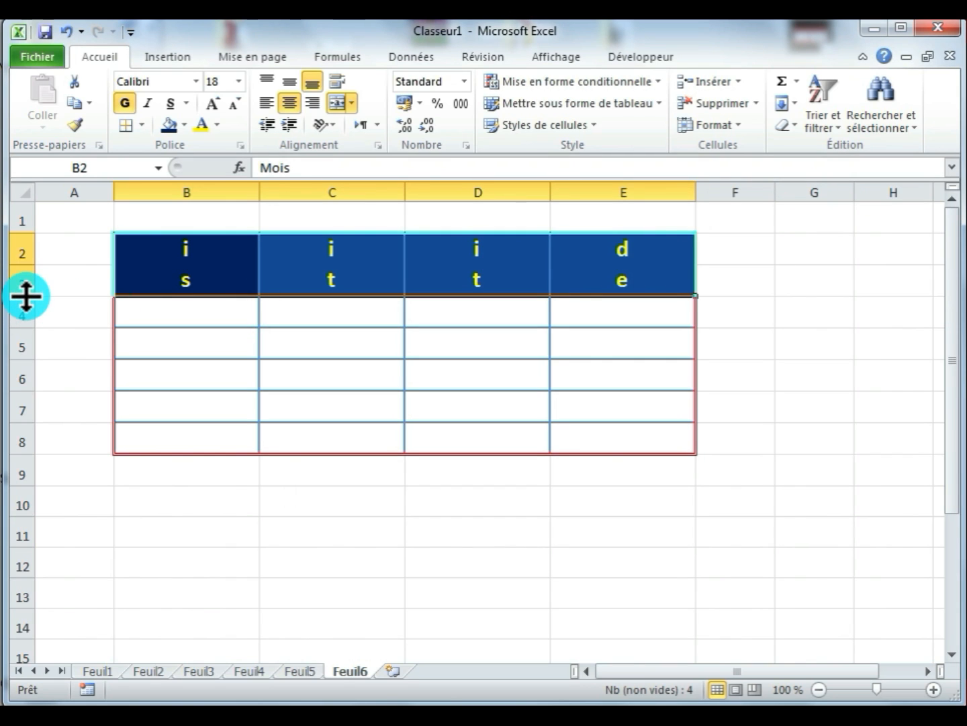
pyautogui.moveTo(26, 296); pyautogui.dragTo(21, 439)
pyautogui.click(443, 336)
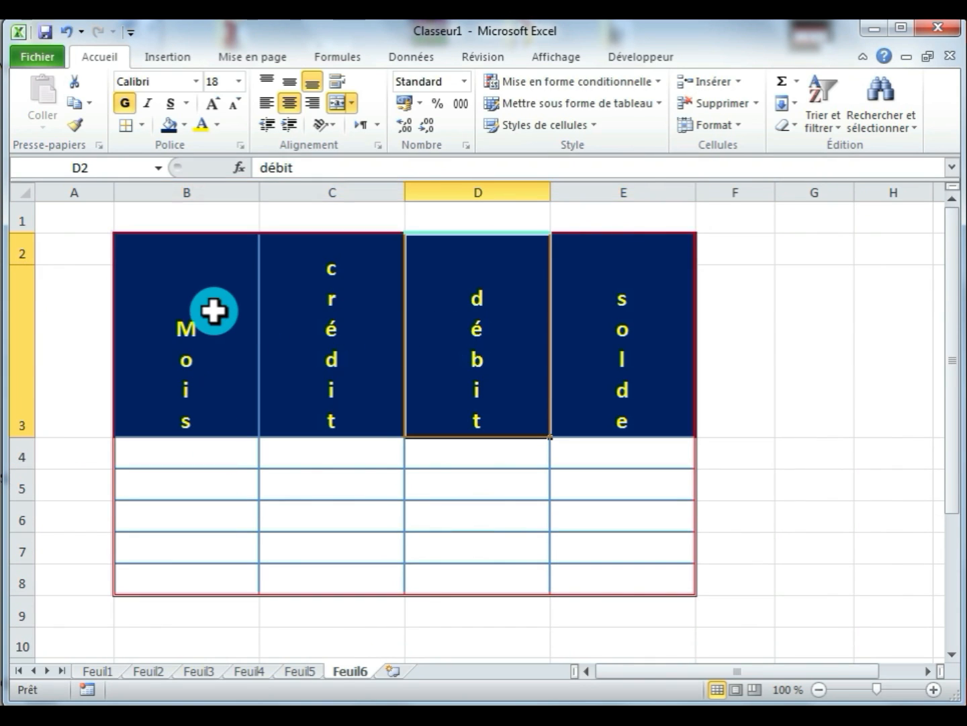
# - Set the text orientation of the merged header cells B2:E3 to 45 degrees in the cell alignment settings
pyautogui.moveTo(214, 311); pyautogui.dragTo(619, 319)
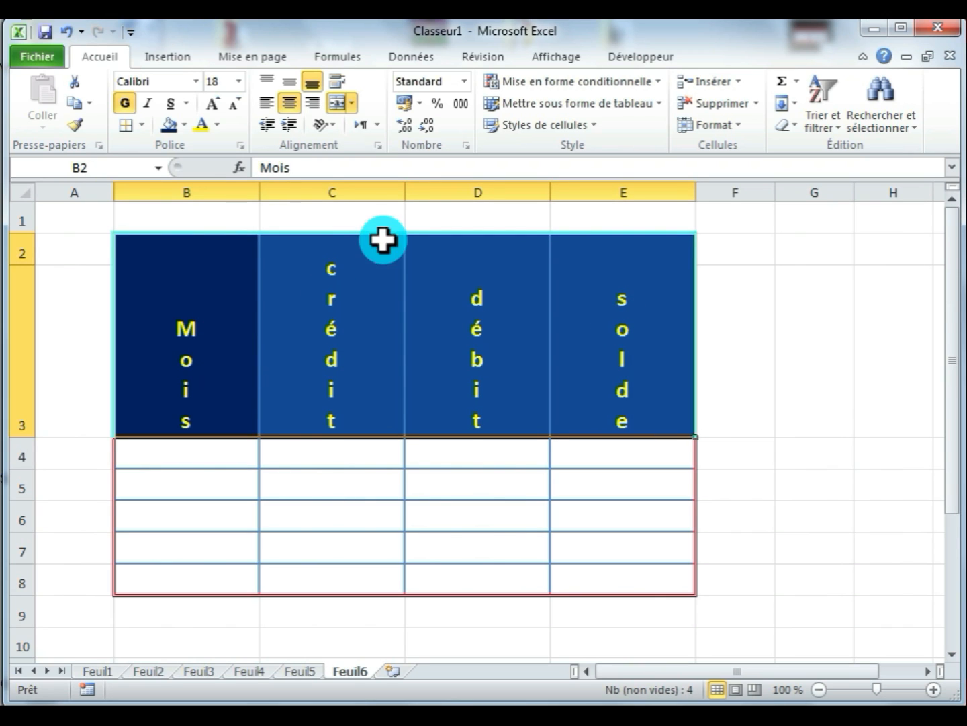
pyautogui.click(379, 147)
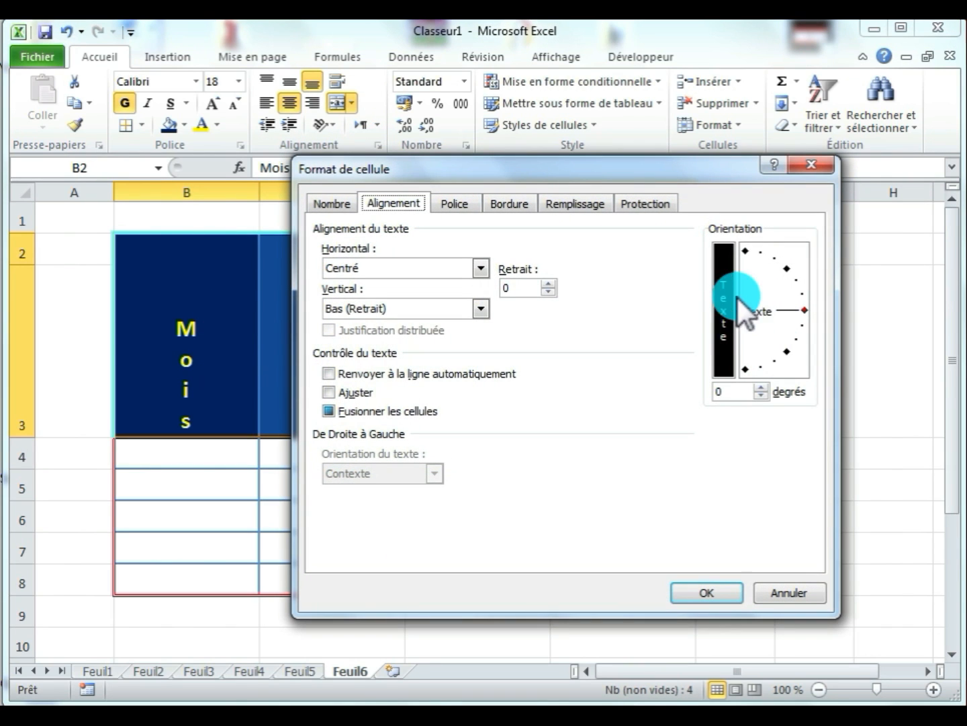
pyautogui.click(805, 311)
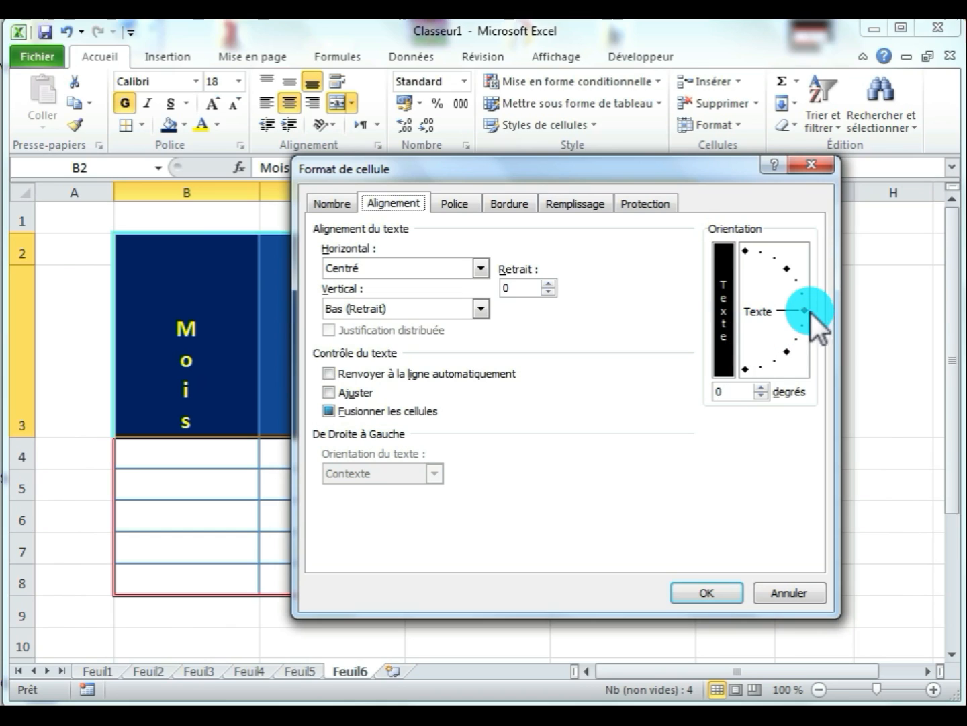
pyautogui.click(793, 272)
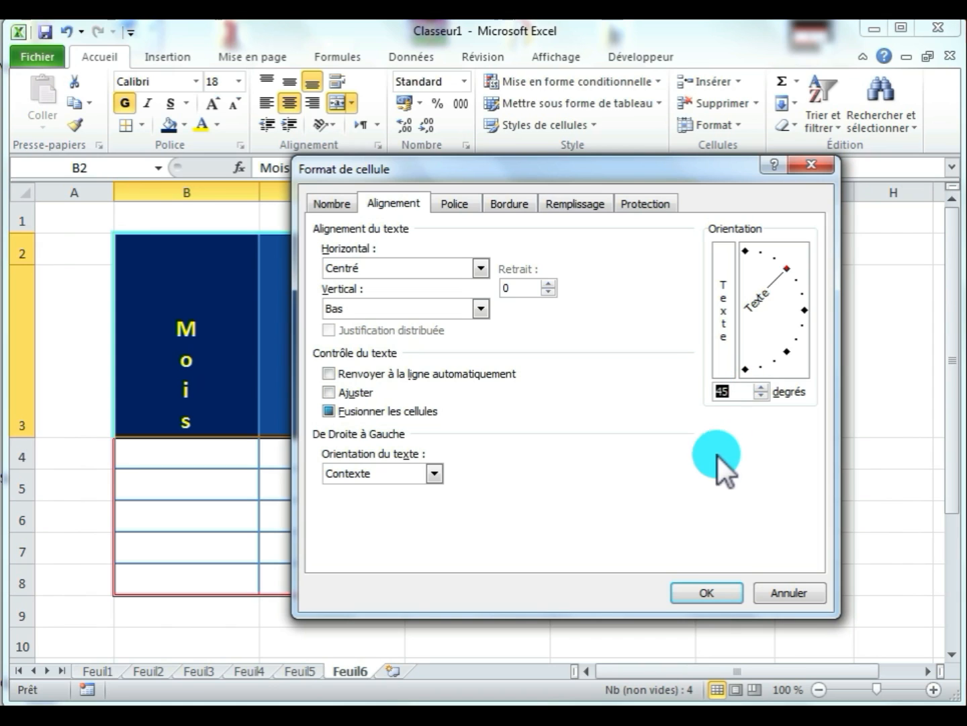
pyautogui.click(721, 588)
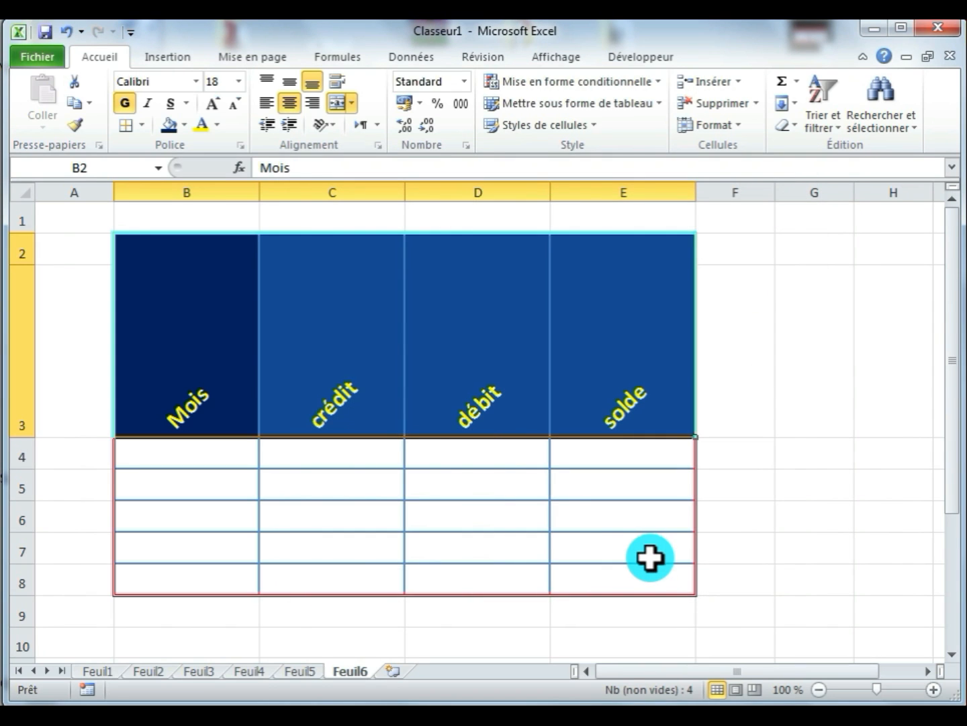
# - Center the slanted header text vertically within the merged cells B2:E3 and deselect the header
pyautogui.click(293, 81)
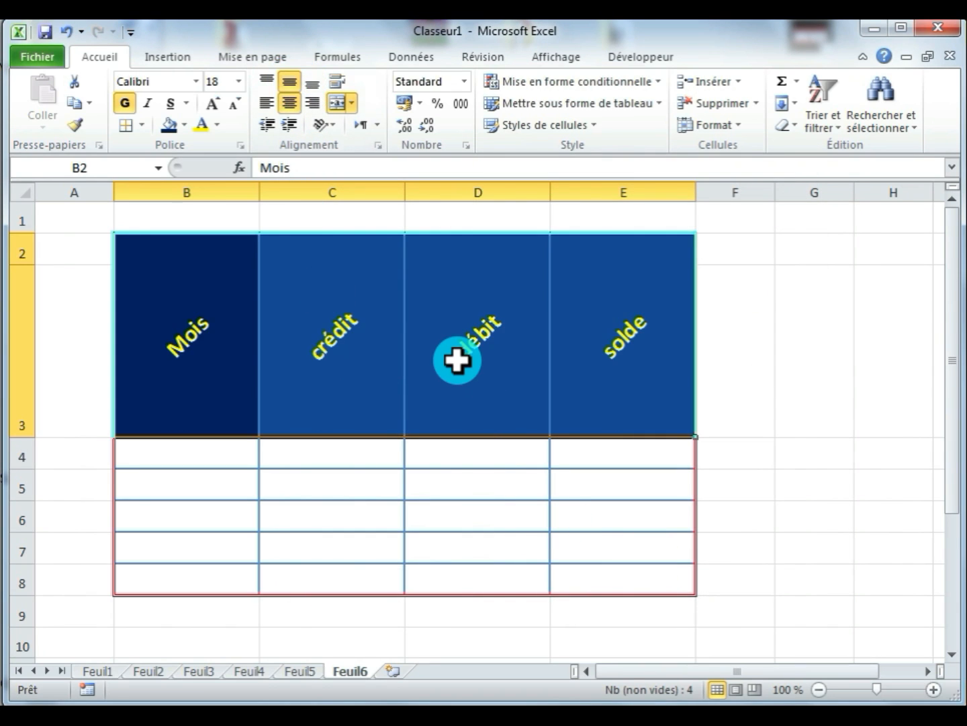
pyautogui.click(662, 464)
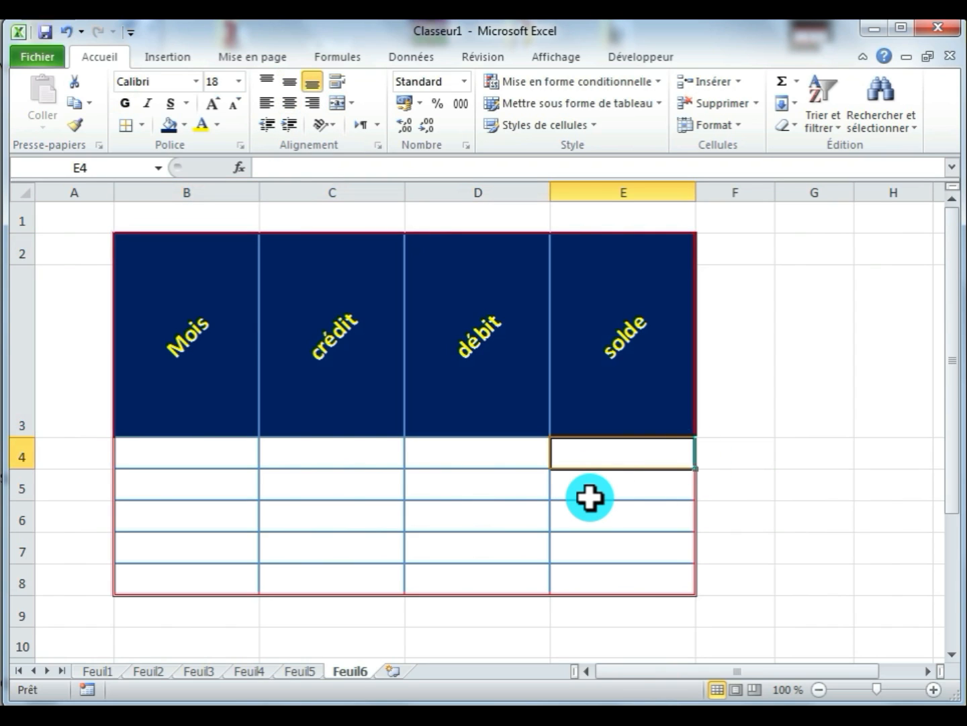
pyautogui.click(457, 483)
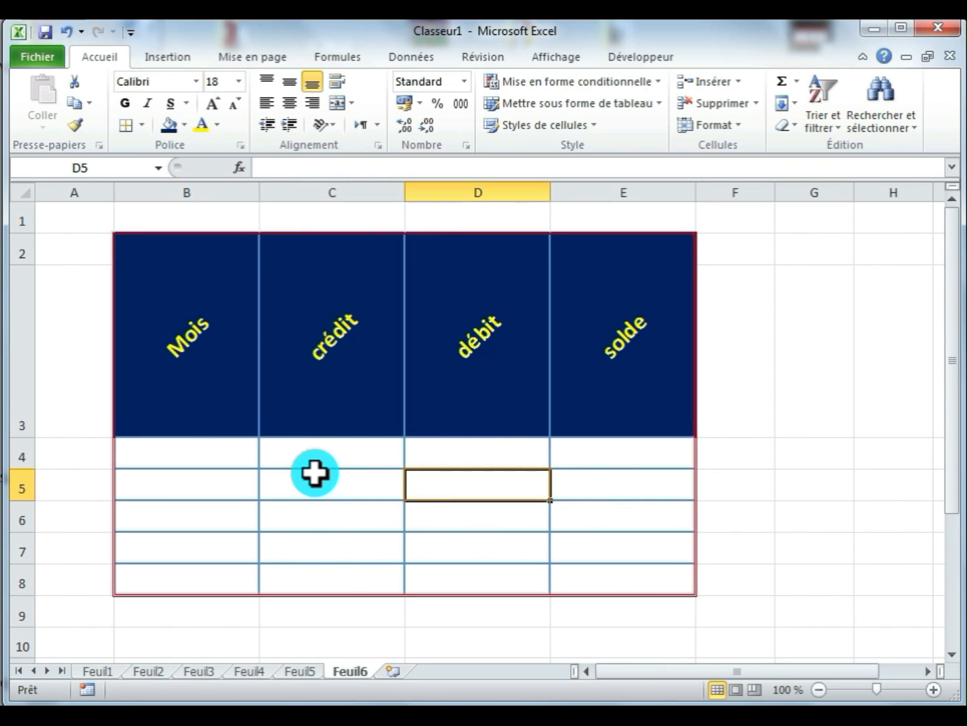